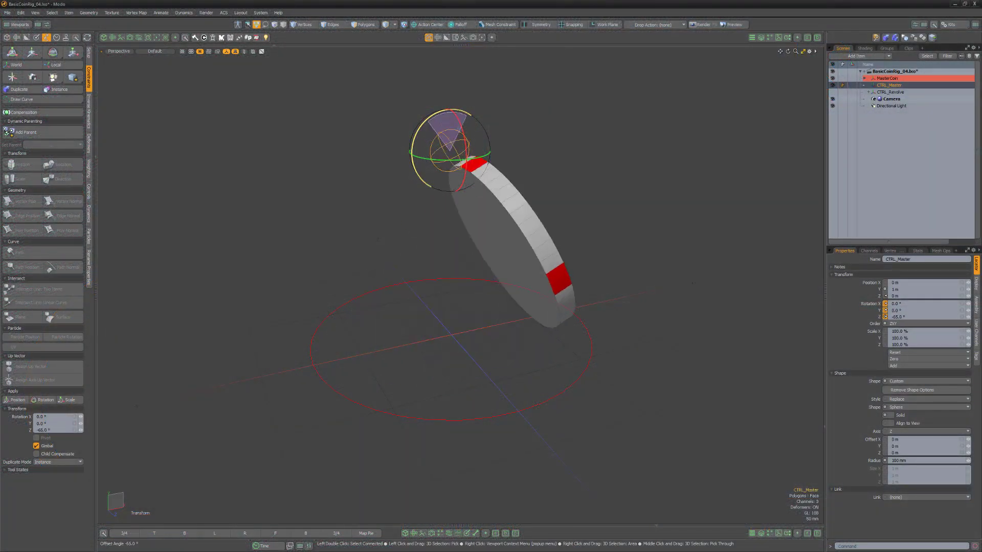
Try out the finished coin rig by rotating the CTRL_Master locator in different directions, undoing each trial rotation
key(ctrl+z)
mouse_move(466, 116)
mouse_down()
mouse_move(424, 128)
mouse_move(464, 140)
mouse_move(450, 111)
mouse_up()
key(ctrl+z)
mouse_move(478, 157)
mouse_down()
mouse_move(486, 154)
mouse_move(464, 136)
mouse_move(465, 144)
mouse_up()
key(ctrl+z)
drag(479, 157, 434, 204)
key(ctrl+z)
key(ctrl+z)
Test how the coin rolls and tilts by rotating the CTRL_Master locator and moving it along the ground
drag(465, 115, 568, 207)
key(w)
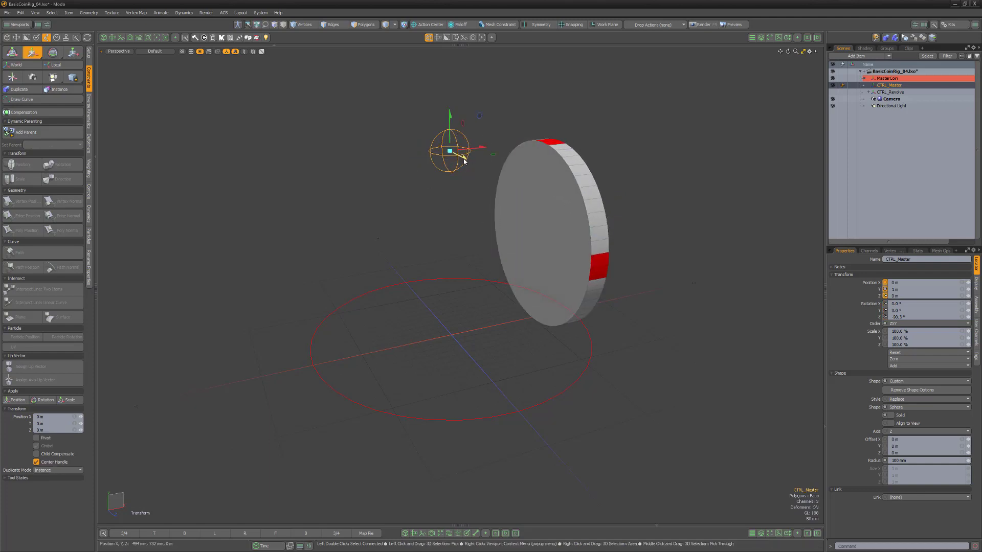
key(e)
drag(436, 117, 426, 124)
key(w)
drag(463, 158, 501, 160)
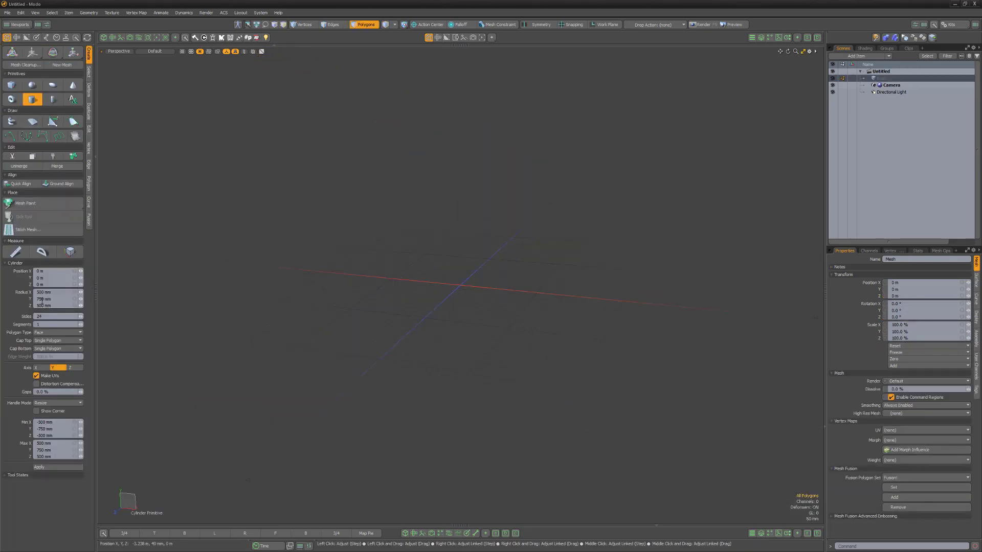
Create a 48-sided cylinder with 500 mm X and Z radii and a 50 mm Y radius, and name its mesh Coin
click(42, 299)
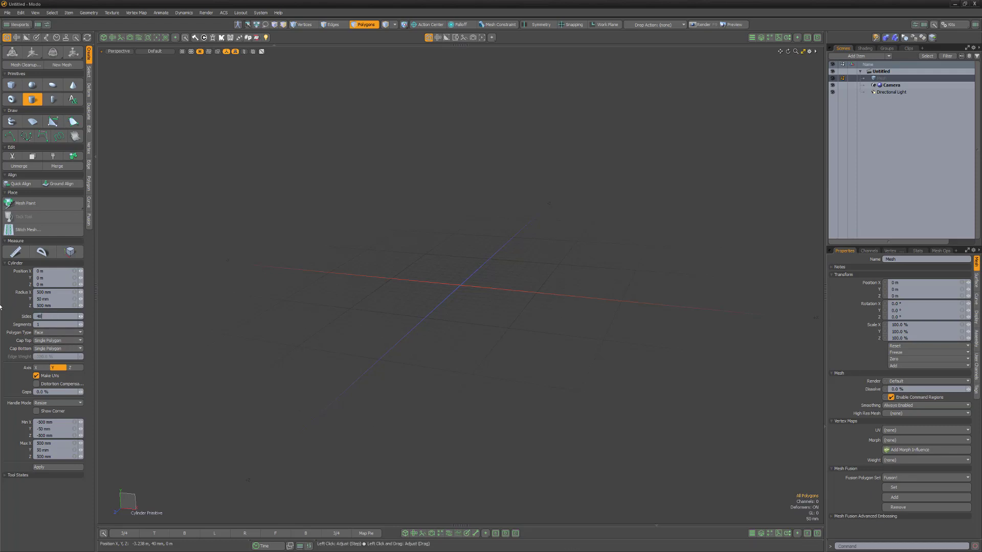
click(57, 467)
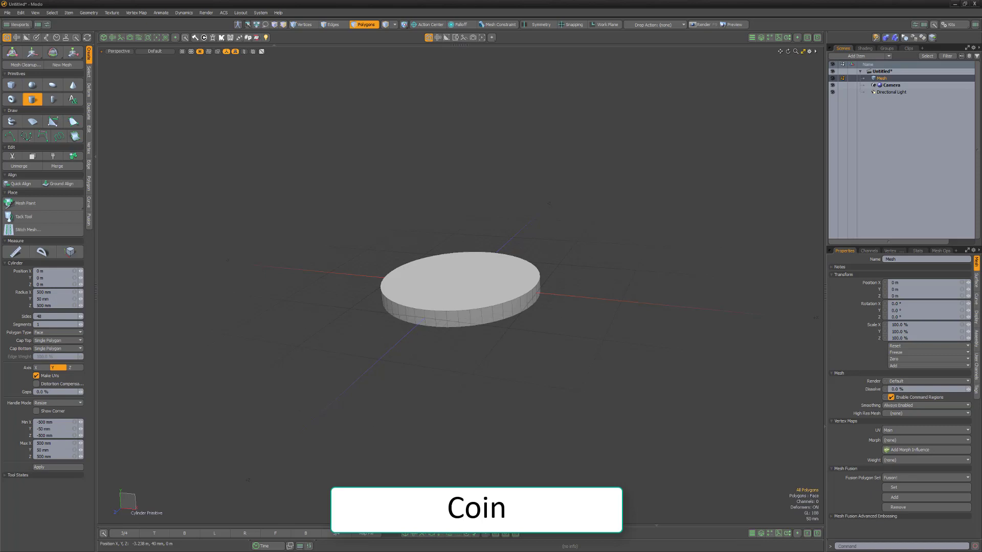
double_click(881, 78)
text(Coin)
key(Return)
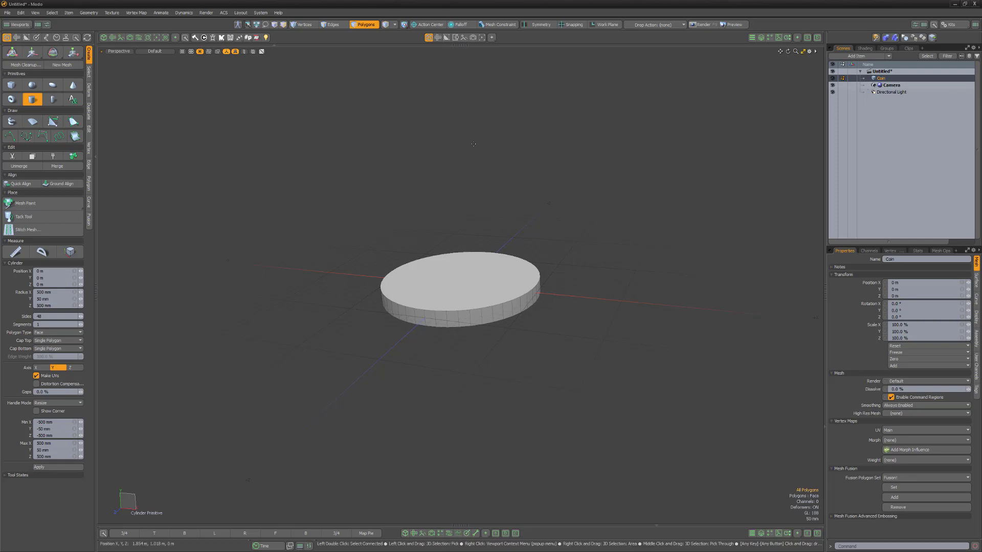
Drop the coin onto the ground plane with Ground Align and assign it a material named Coin
click(89, 90)
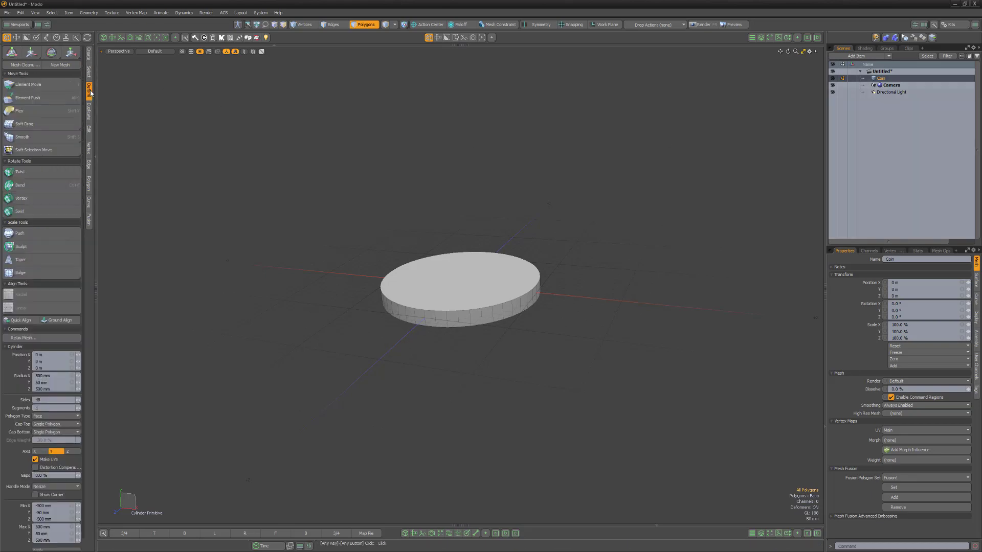
click(64, 320)
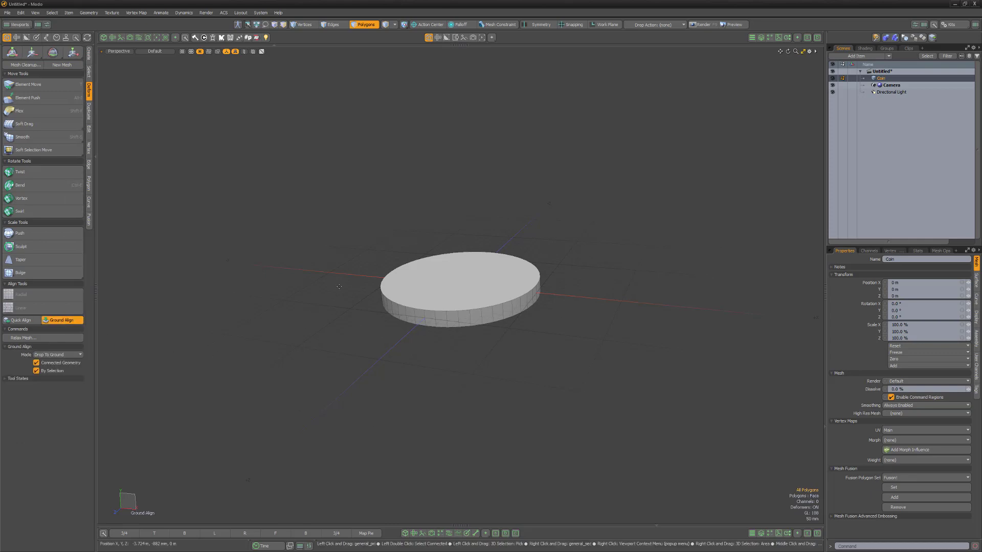
click(76, 323)
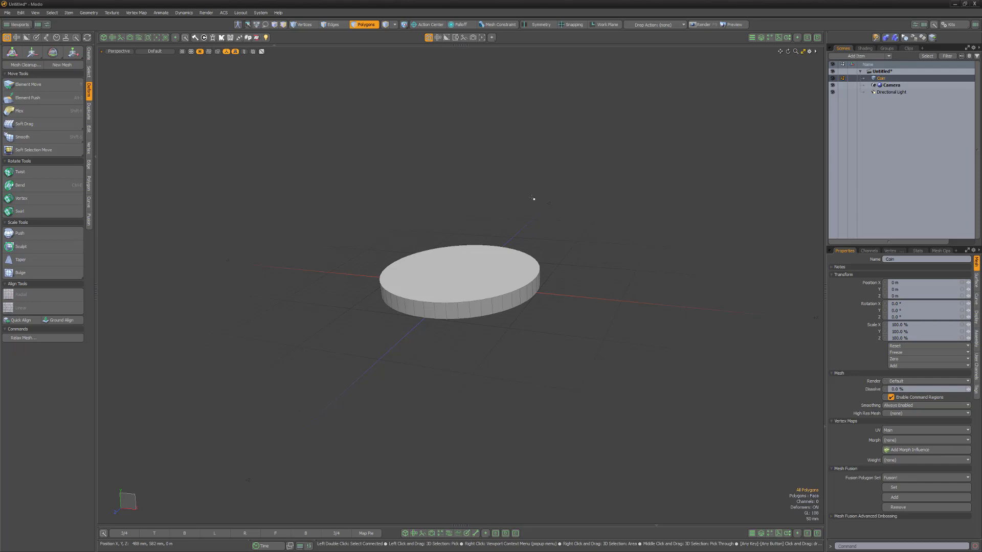
key(m)
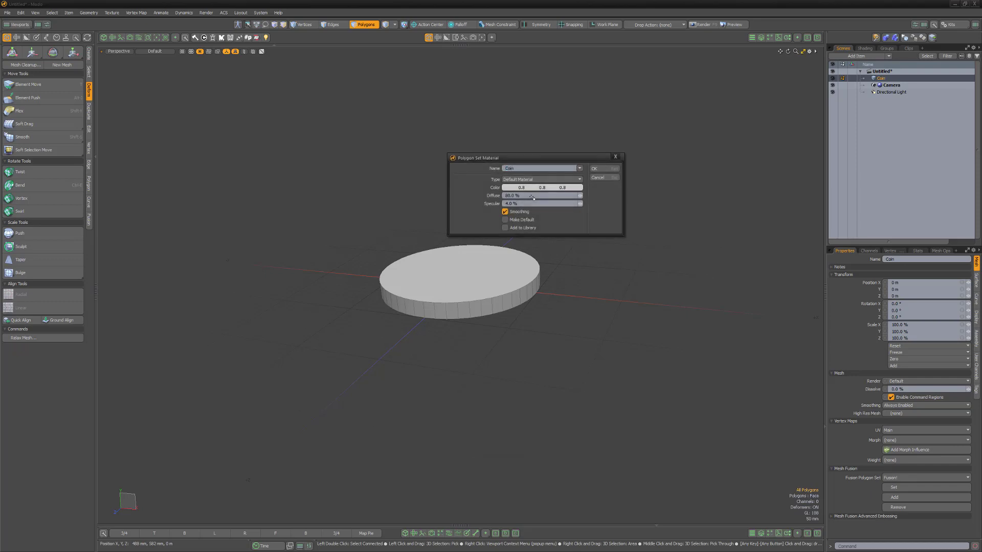
key(Return)
Assign a red material named Coin_Sides to pairs of adjacent rim polygons spaced evenly around the coin
click(419, 309)
alt+drag(419, 309, 373, 302)
shift+click(496, 290)
shift+click(489, 292)
alt+drag(489, 291, 358, 307)
shift+drag(460, 299, 487, 293)
text(mCoin_Sides)
click(479, 302)
click(541, 285)
click(566, 284)
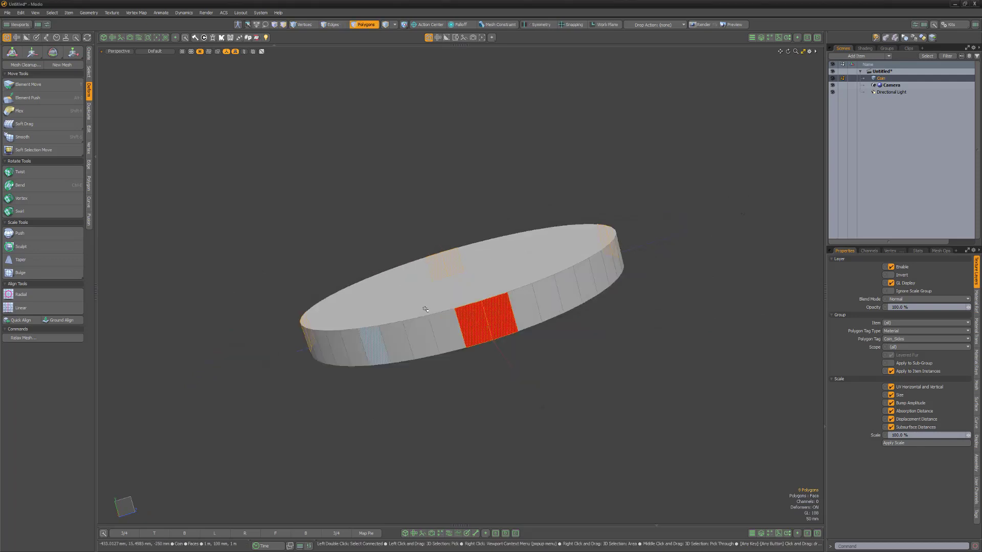
alt+drag(593, 261, 435, 387)
click(515, 404)
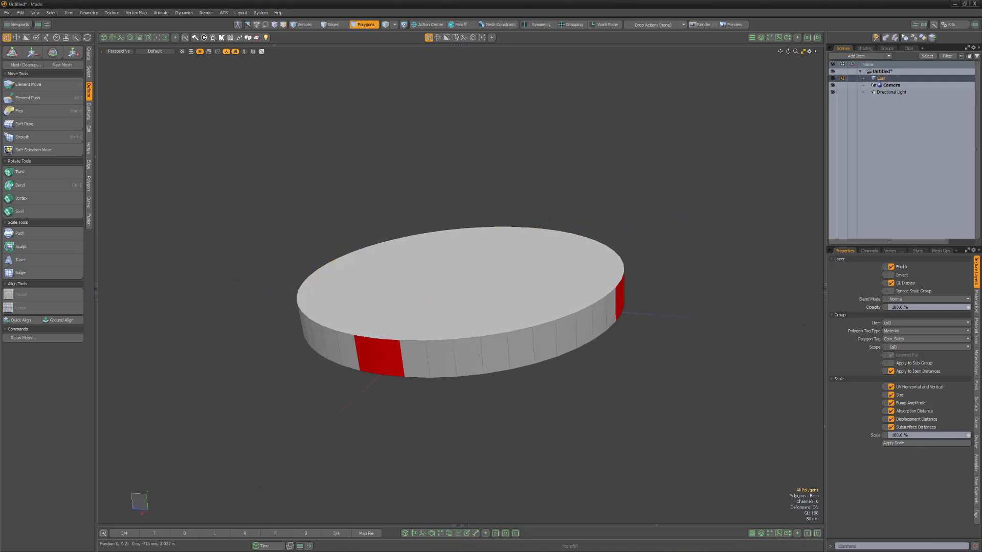
Add a locator named MasterCoin and set its editor color to Red in the item list
click(46, 37)
click(12, 77)
double_click(887, 81)
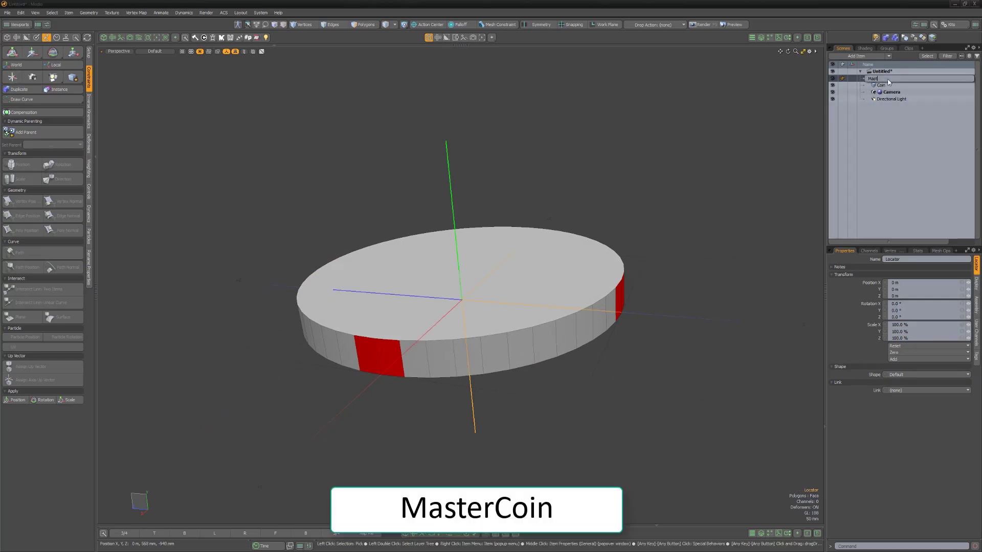
text(MasterCoin)
key(Return)
right_click(881, 80)
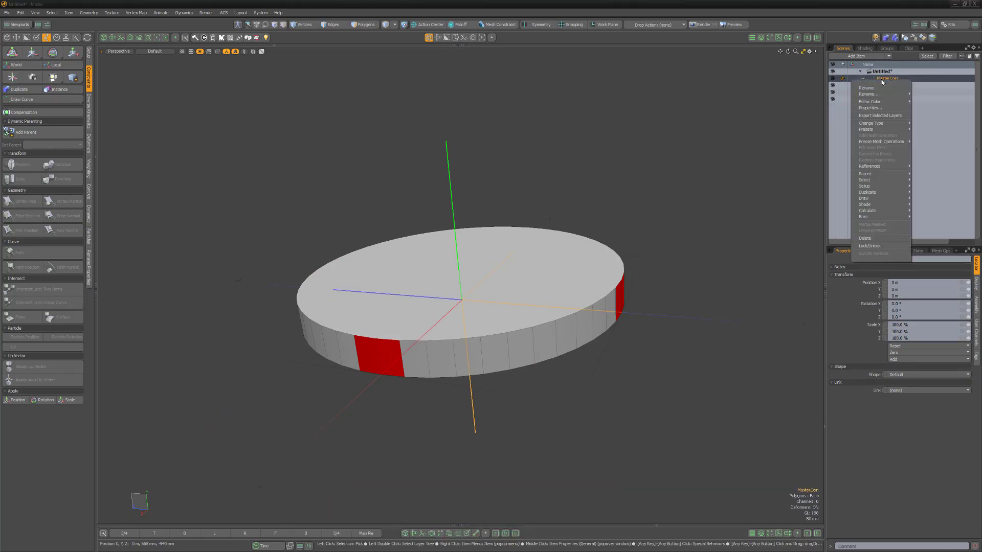
mouse_move(885, 101)
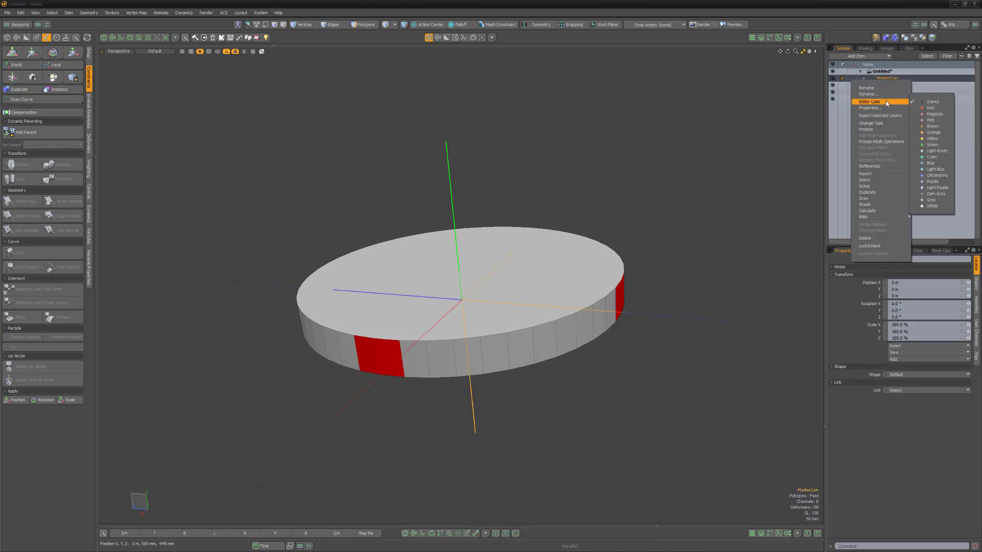
click(935, 108)
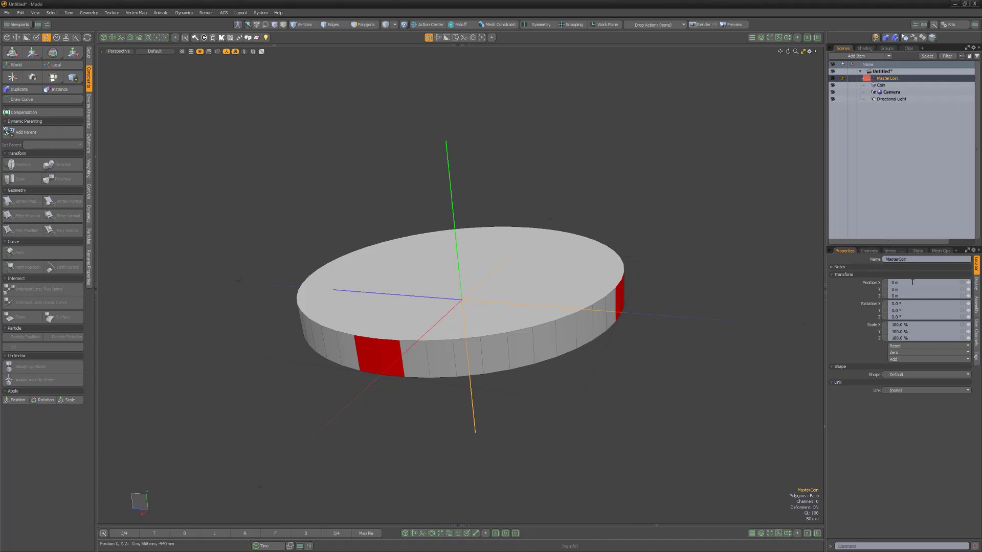
Give MasterCoin a custom non-solid circle shape on the Y axis with a 750 mm radius
click(916, 375)
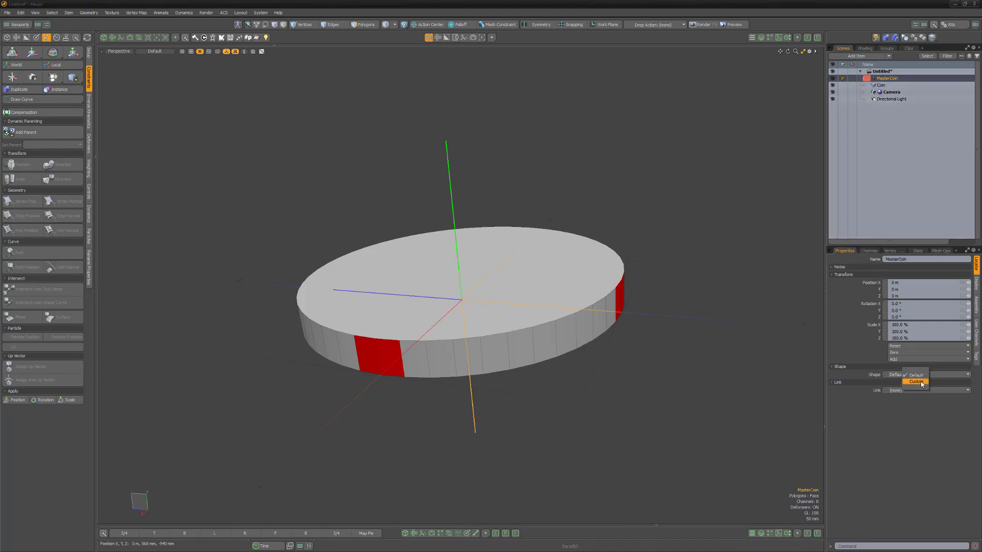
click(921, 382)
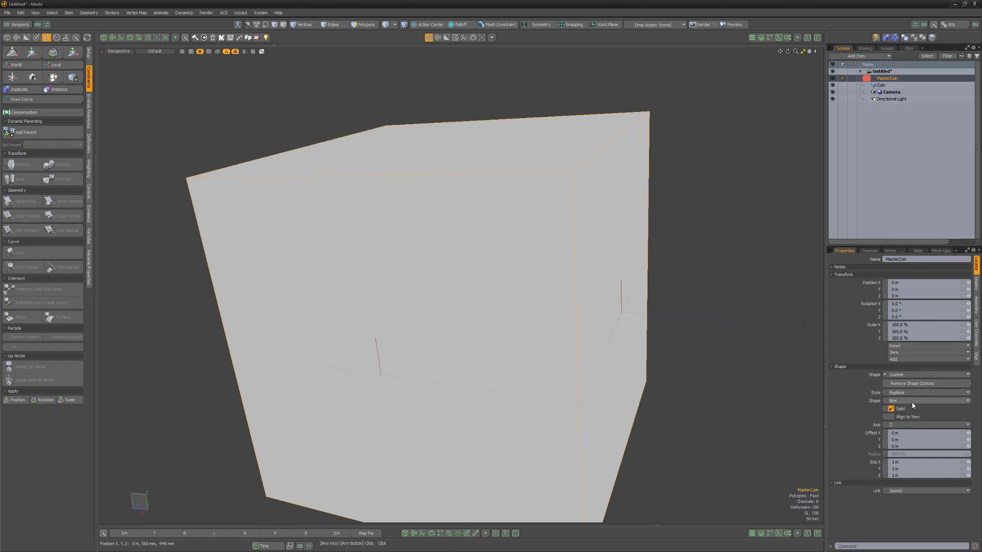
click(912, 402)
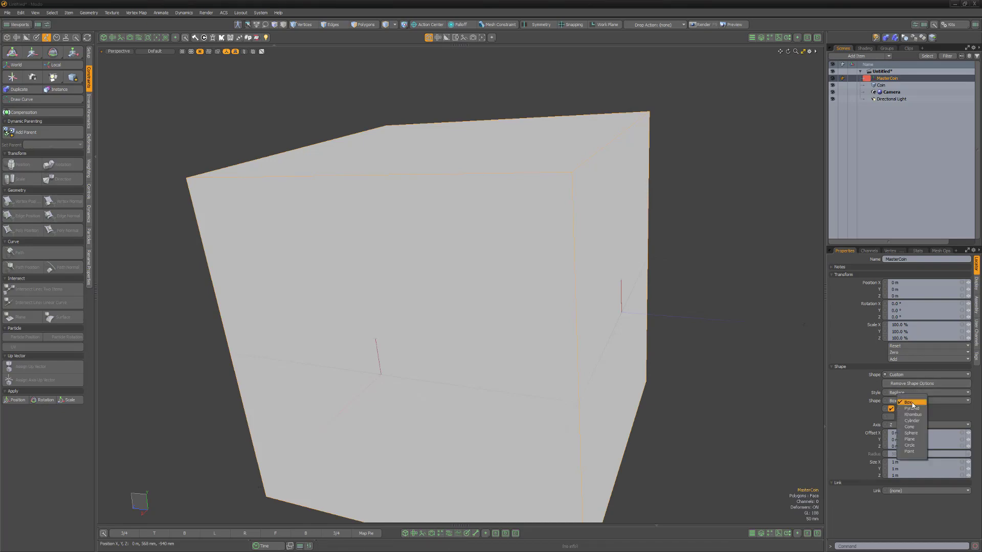
click(910, 446)
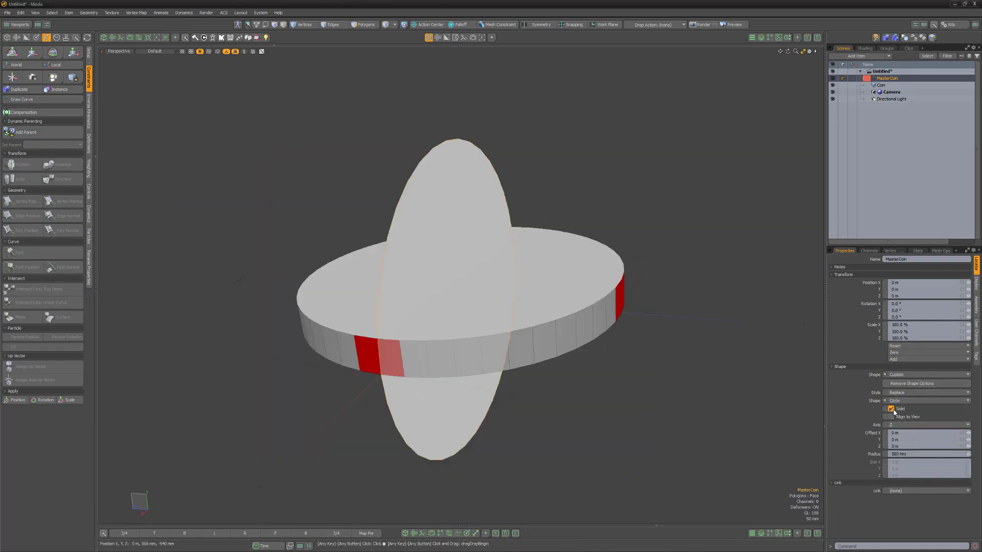
click(892, 410)
click(903, 425)
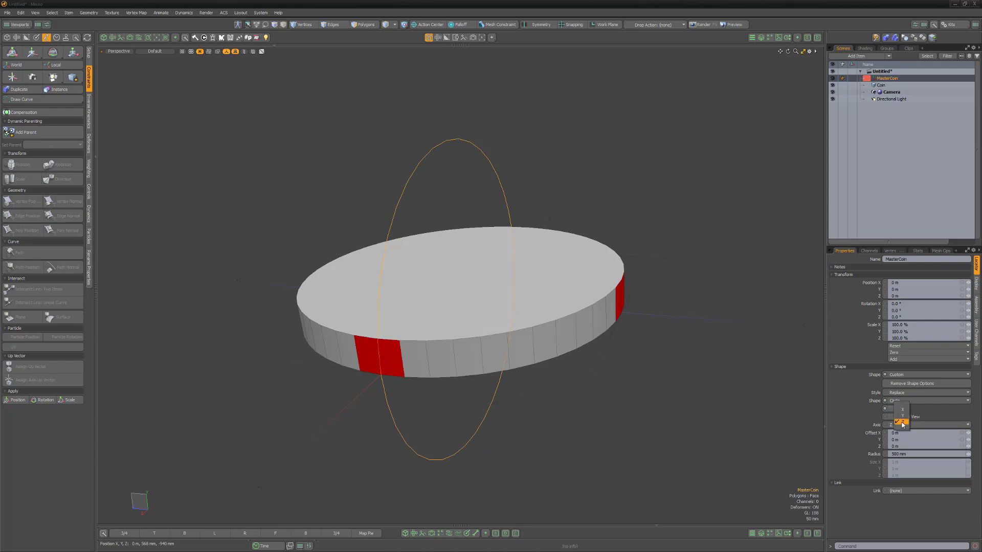
click(904, 418)
text(750)
key(Return)
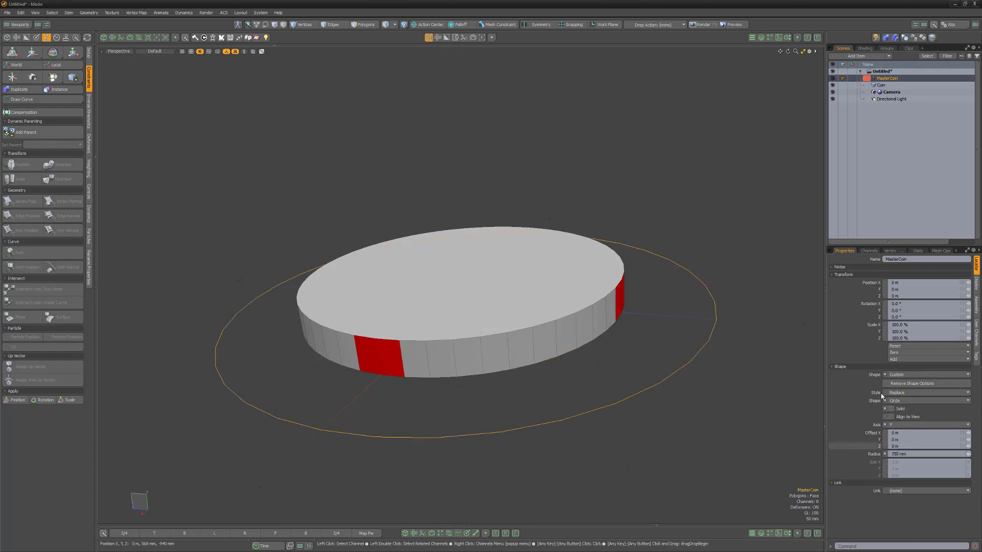
Add draw options to MasterCoin and set its wireframe to a User color of red
click(977, 285)
click(913, 309)
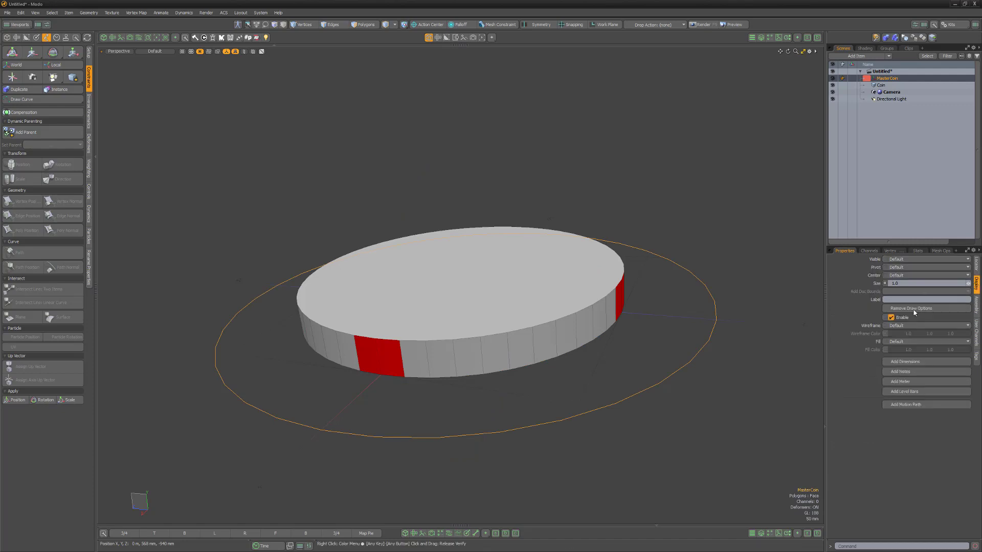
click(894, 327)
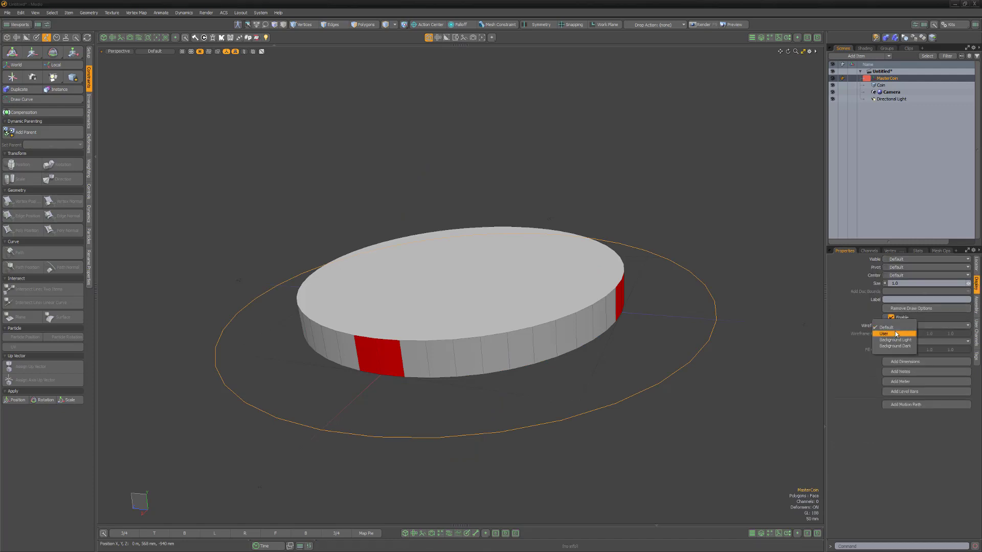
click(895, 334)
click(896, 335)
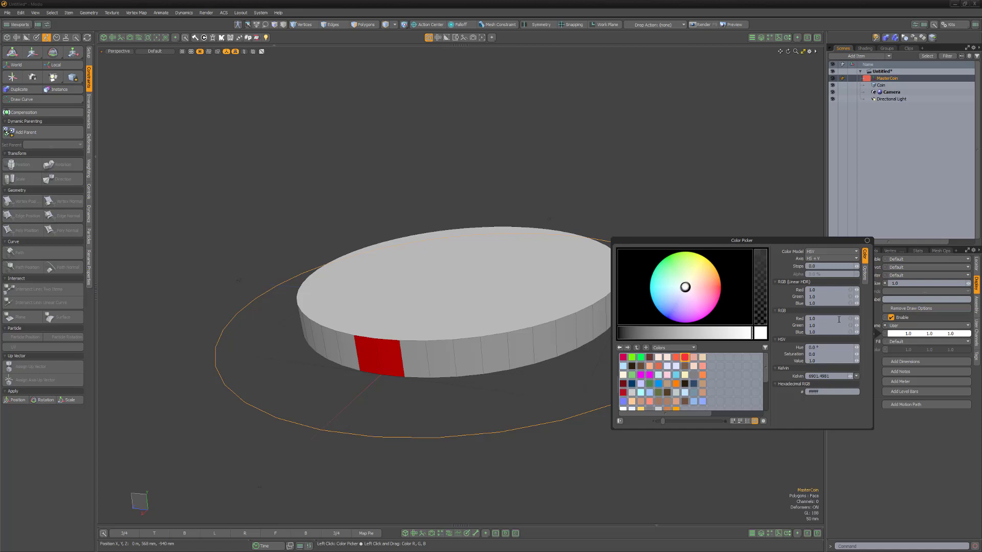
click(685, 357)
click(765, 440)
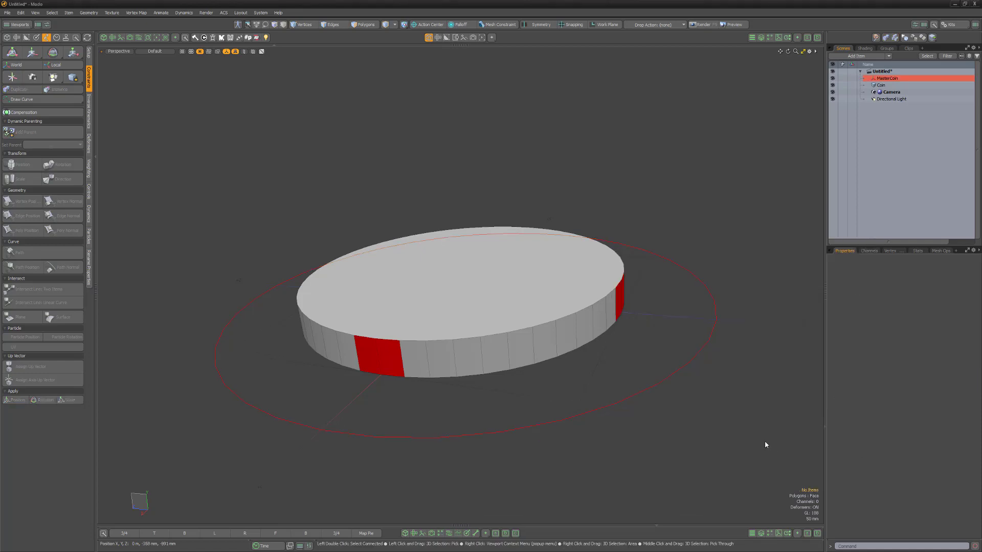
Add a second locator named MainTilt and set its editor color to Light Blue
click(12, 77)
click(892, 85)
text(MainTilt)
key(Return)
right_click(892, 85)
mouse_move(898, 108)
click(943, 176)
Set the MainTilt locator's X position to 500 mm, at the coin's edge
click(908, 282)
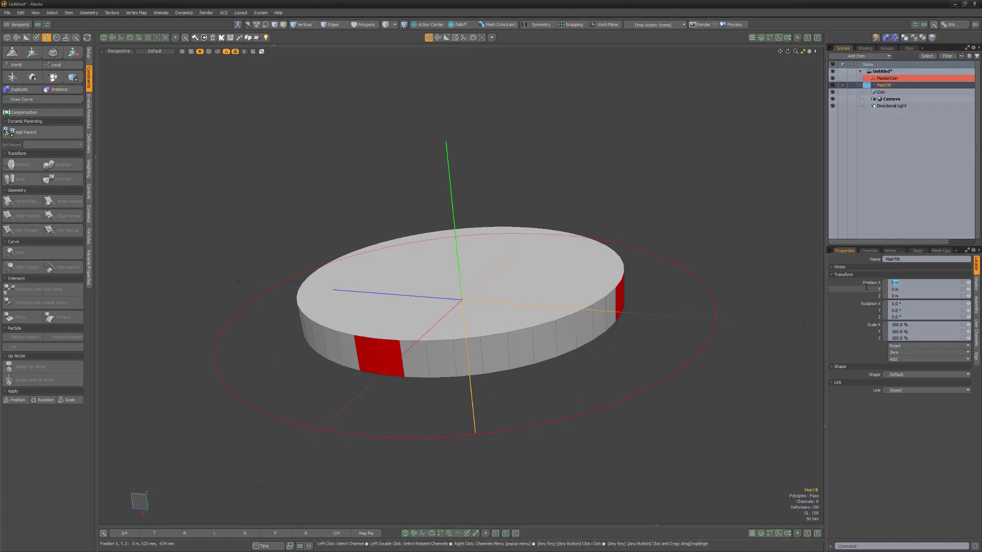
text(500mm)
key(Return)
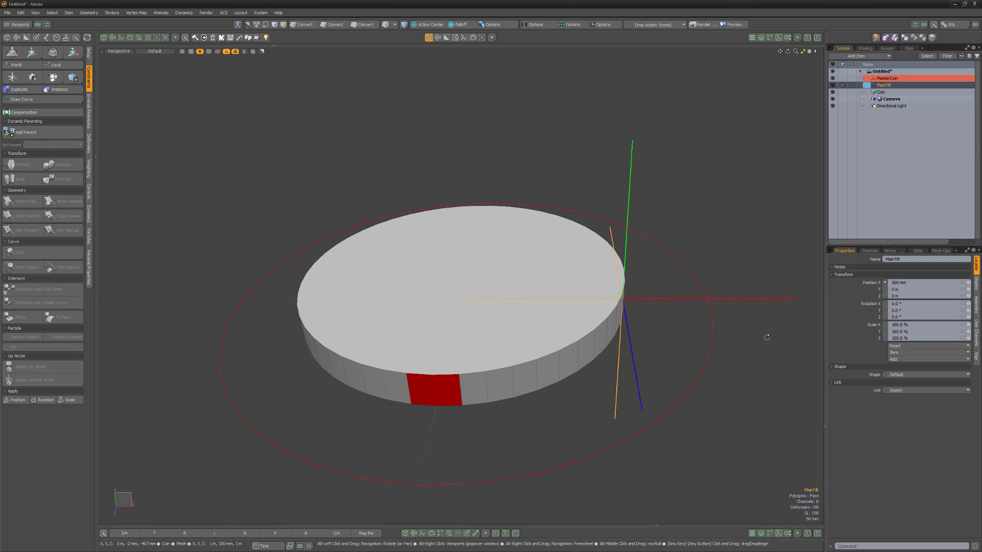
Give MainTilt a custom non-solid circle shape with a 200 mm radius
click(911, 376)
click(912, 383)
click(897, 401)
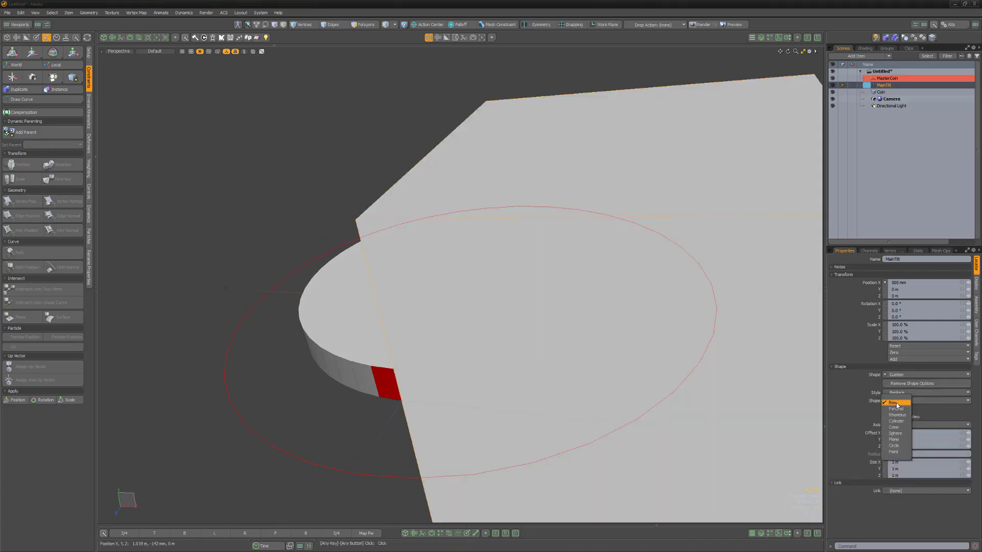
click(895, 447)
click(891, 410)
click(902, 454)
text(200mm)
key(Return)
Add draw options to MainTilt and set its wireframe to a User color of blue
click(974, 288)
click(915, 308)
click(900, 325)
click(898, 332)
click(896, 333)
click(694, 403)
key(Escape)
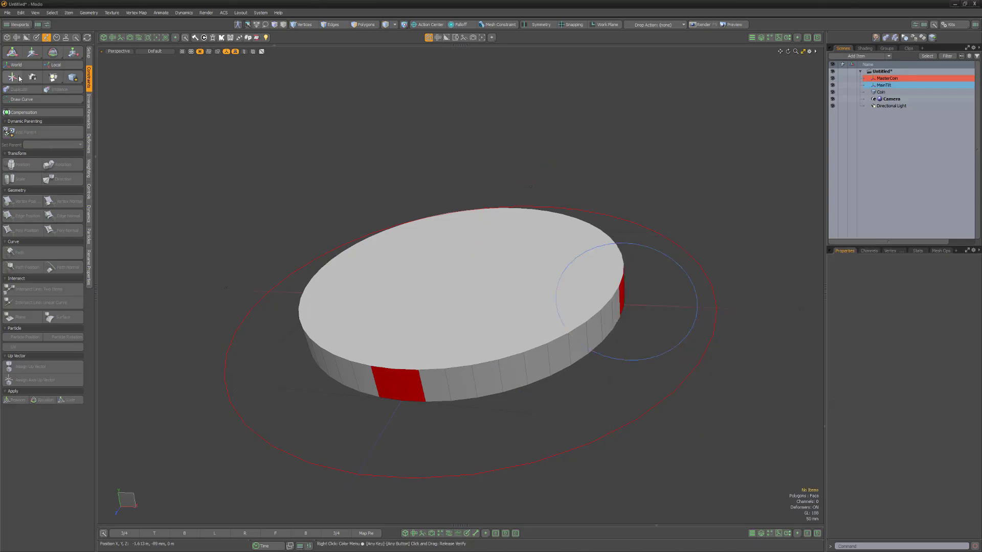
Add a locator named CTRL_Center and set its Y position to 50 mm
click(12, 77)
double_click(888, 95)
text(CTRL_Center)
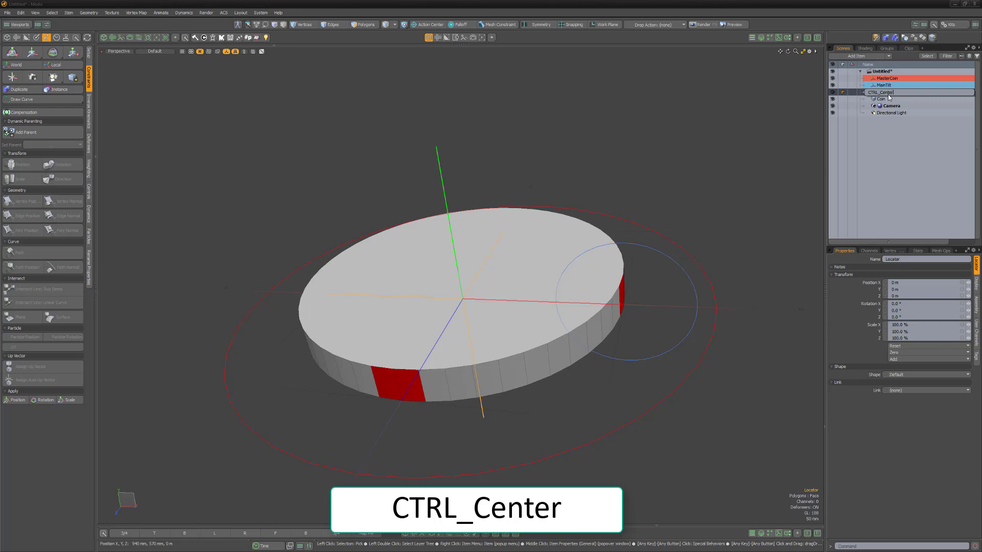
key(Return)
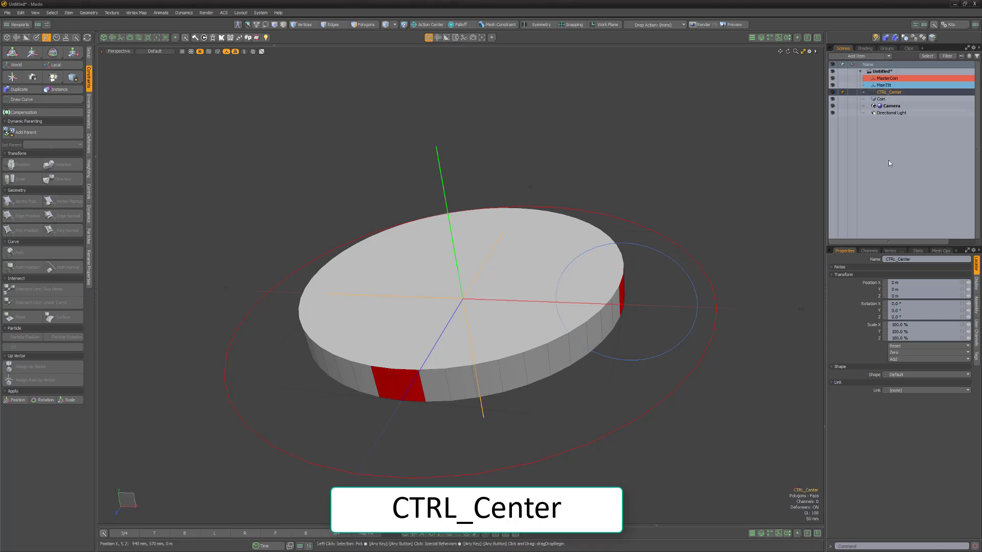
drag(903, 289, 865, 291)
text(50)
key(Return)
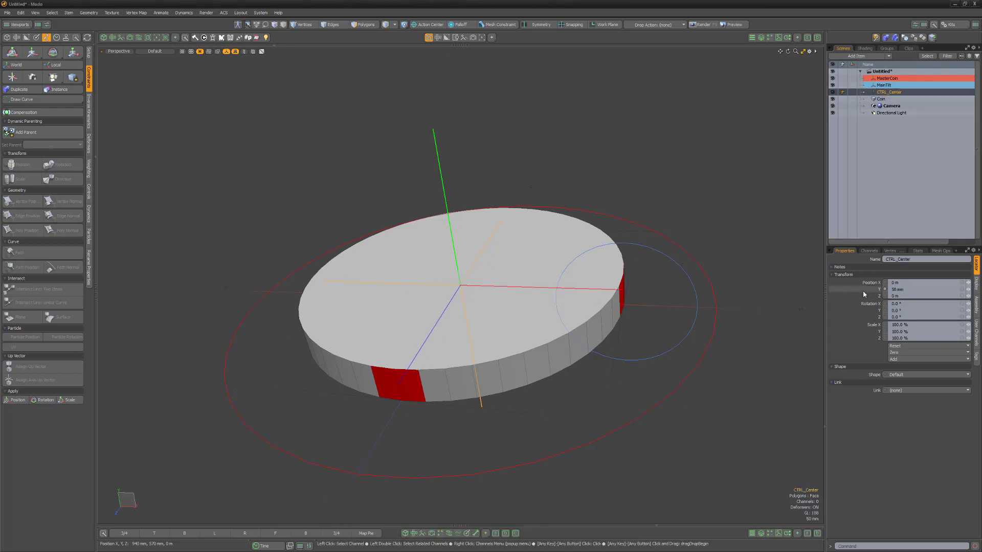
Set the display size of the CTRL_Center locator to 0.25
click(977, 286)
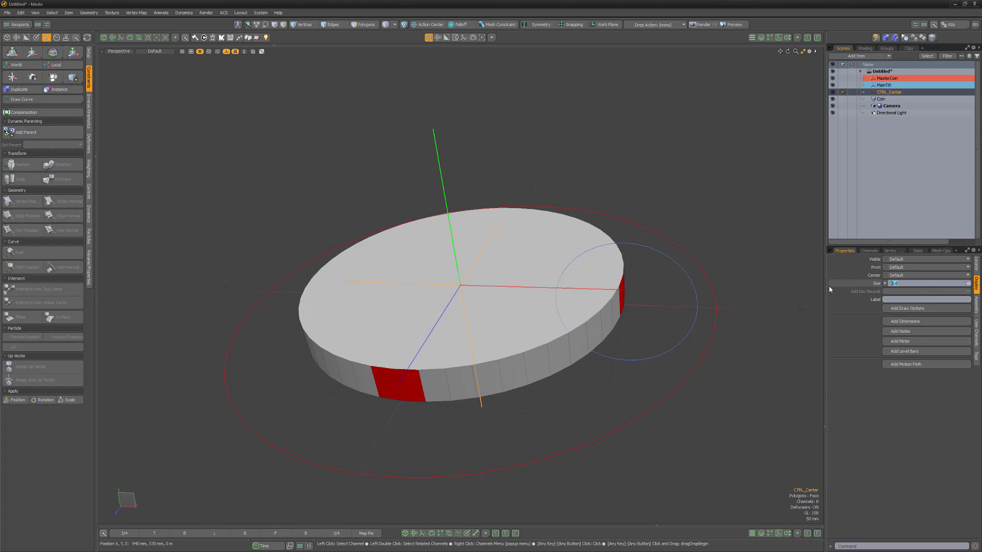
text(.25)
key(Return)
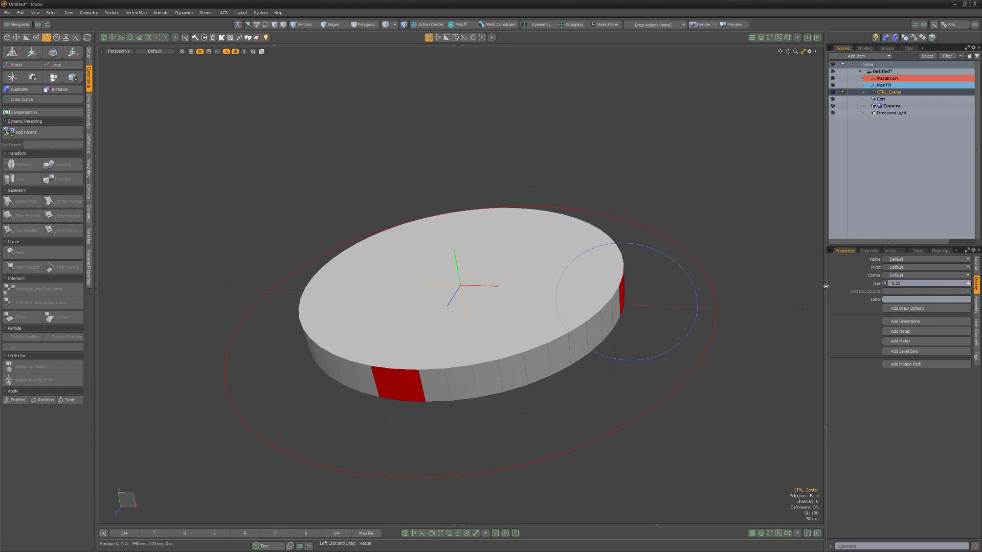
Duplicate the CTRL_Center locator
right_click(909, 93)
mouse_move(901, 206)
click(848, 206)
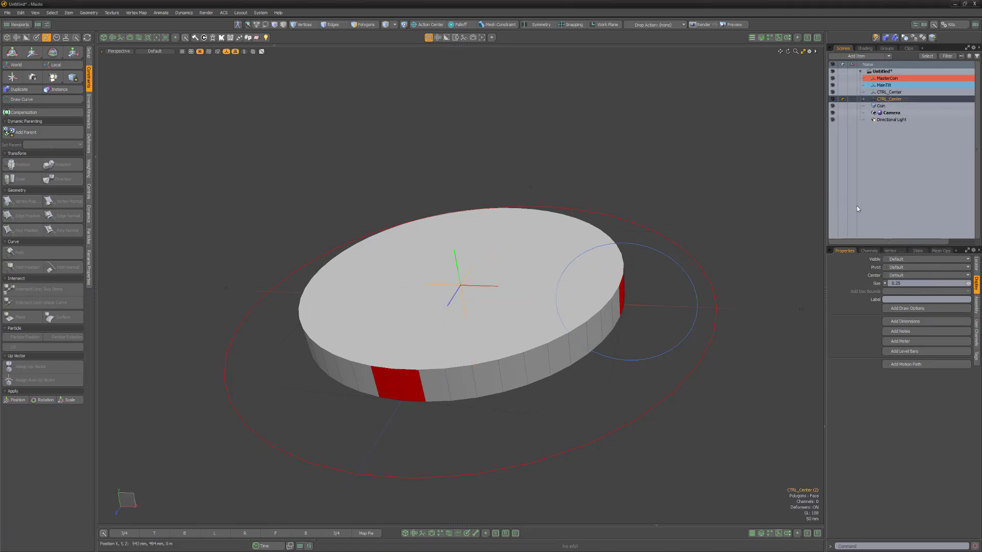
Rename the duplicated CTRL_Center locator as CTRL_Spin
double_click(892, 99)
text(CTRL_Spin)
key(Return)
Give CTRL_Spin a custom circle shape with Solid turned off and its axis set to Y
click(976, 264)
click(920, 375)
click(919, 383)
click(912, 400)
click(913, 443)
click(891, 409)
click(895, 424)
click(895, 431)
Deselect all items and switch the perspective viewport to the Wireframe shading style
click(276, 253)
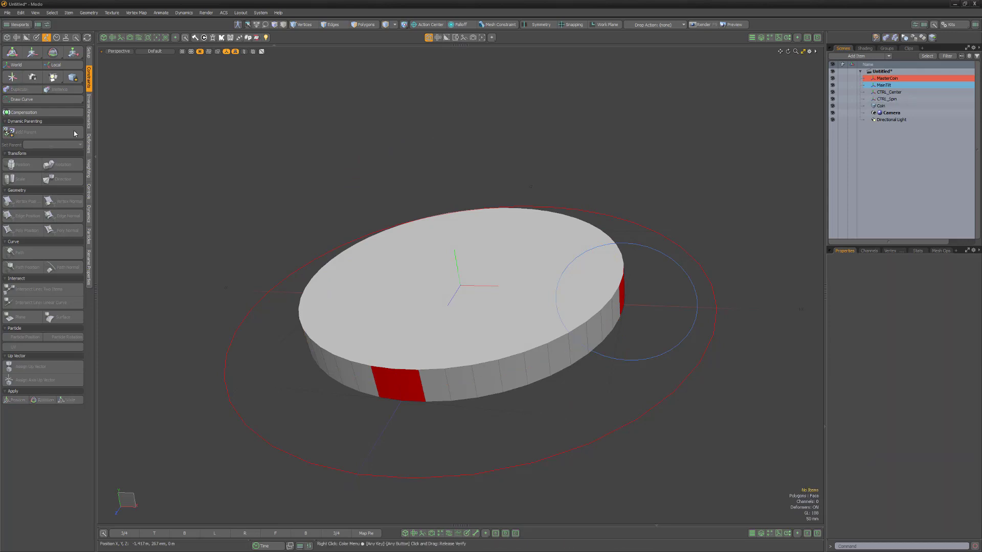
click(161, 54)
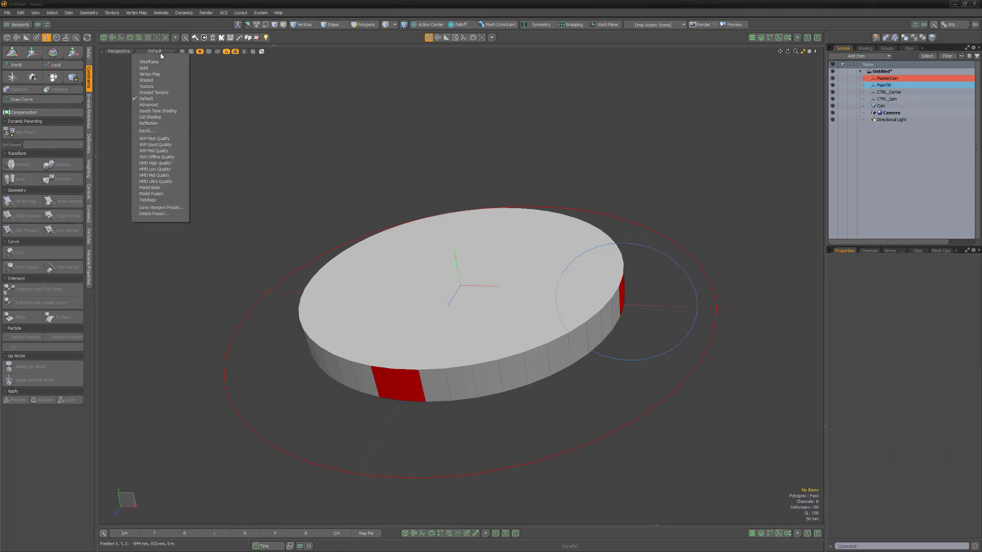
click(161, 63)
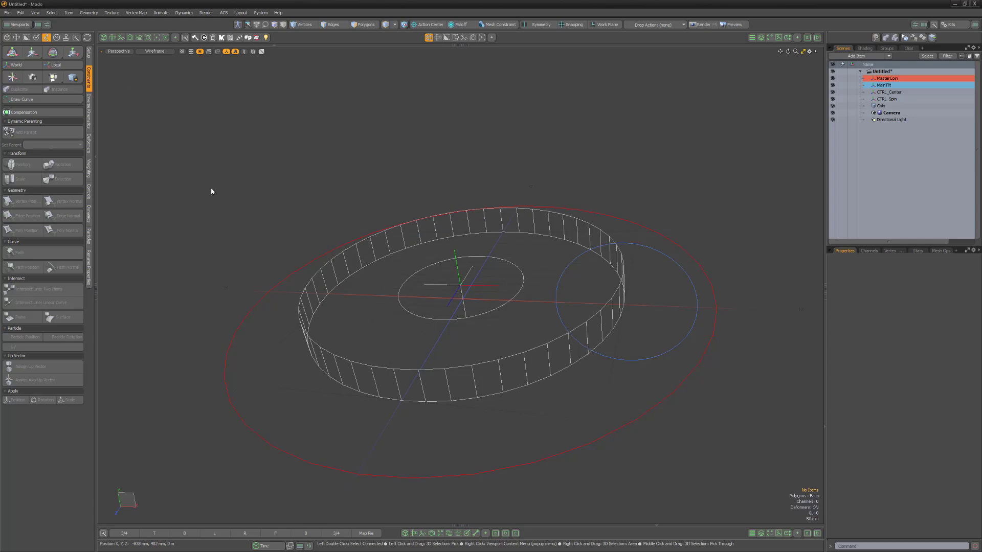
Add a locator named CTRL_Bank_RT and set its X position to 500 mm
click(11, 76)
click(891, 106)
text(CTRL_Bank)
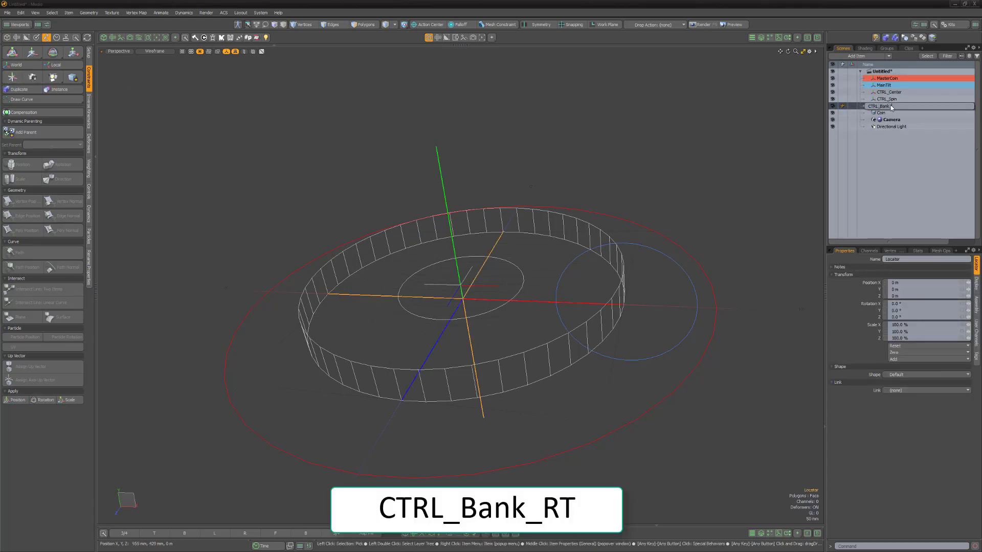
text(_RT)
key(Return)
text(500mm)
key(Return)
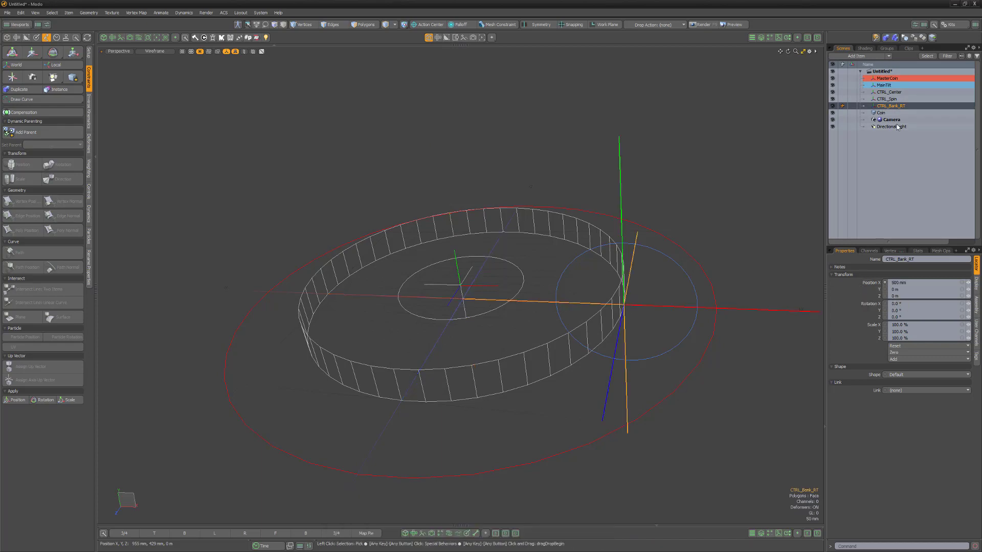
Duplicate CTRL_Bank_RT as CTRL_Bank_LT and set the copy's X position to -500 mm
right_click(892, 106)
click(939, 219)
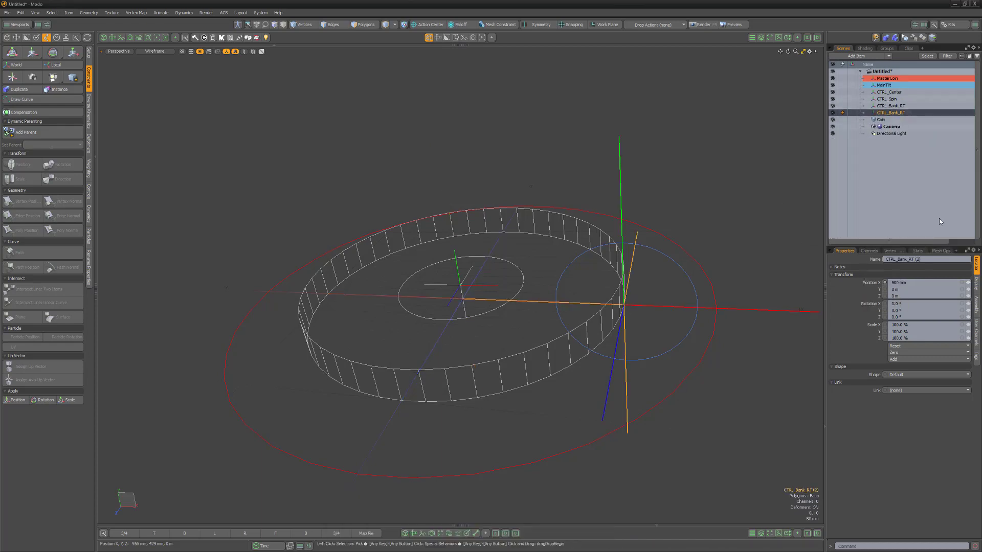
double_click(890, 113)
text(CTRL_Bank_L)
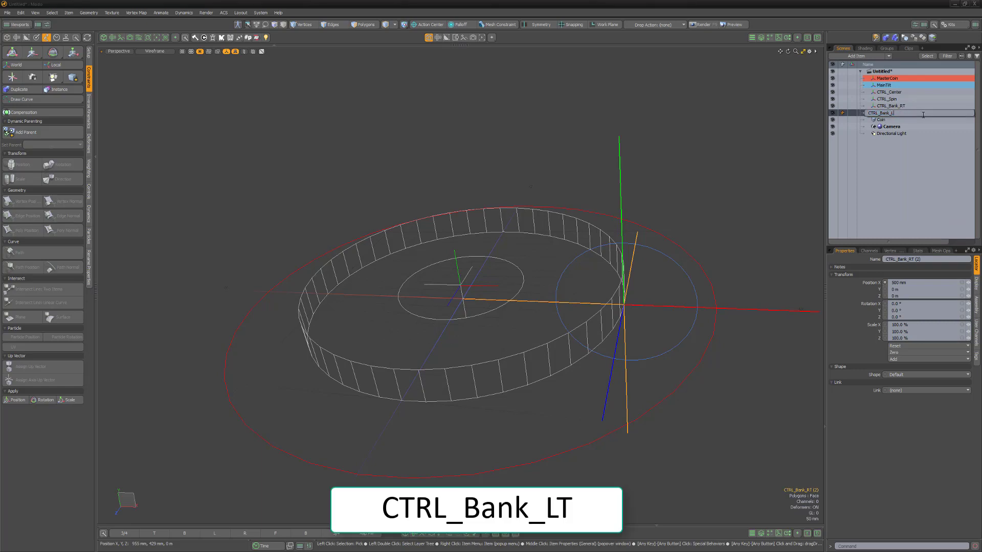
text(T)
key(Return)
click(895, 283)
text(-)
key(Return)
Add a locator named CTRL_Bank_Front and set its Z position to 500 mm
click(9, 78)
click(879, 120)
text(CTRL_Bank_Fro)
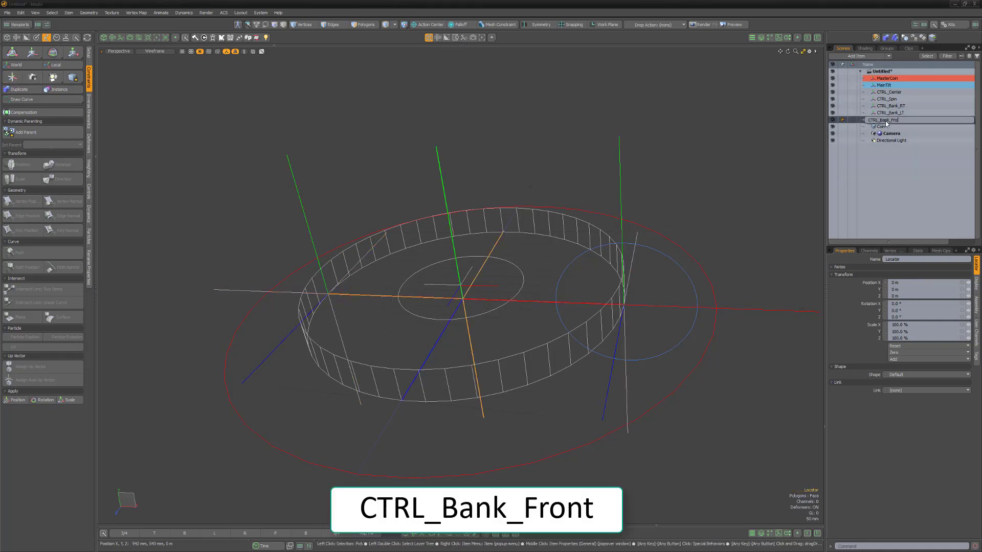
text(nt)
key(Return)
text(.5)
key(Return)
Duplicate CTRL_Bank_Front as CTRL_Bank_Back and set the copy's Z position to -500 mm
right_click(901, 119)
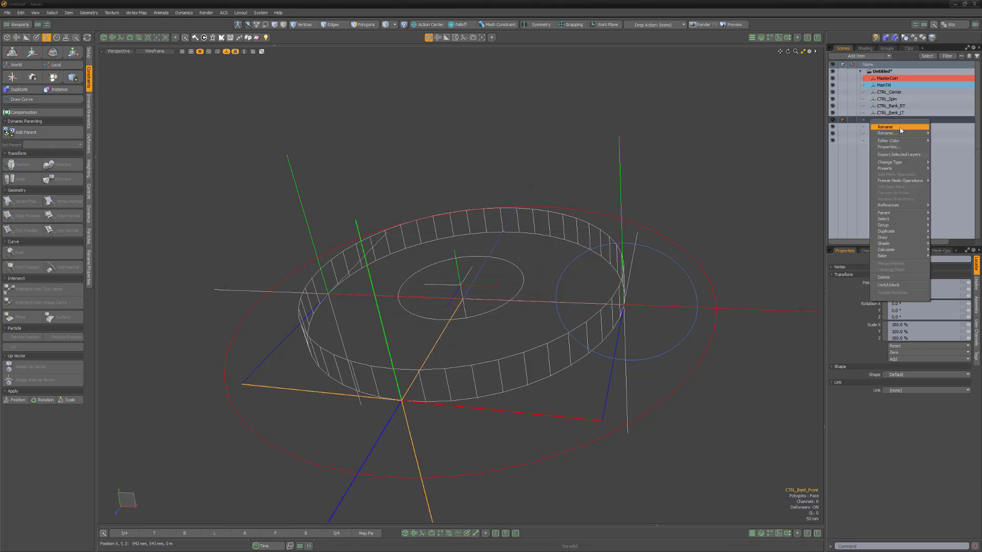
click(946, 231)
double_click(900, 126)
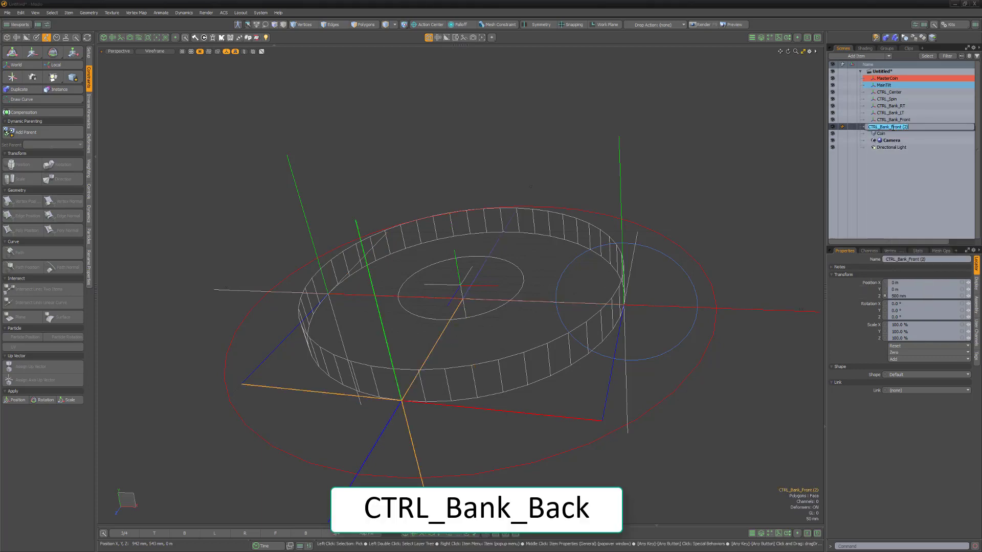
text(Back)
key(Return)
click(898, 295)
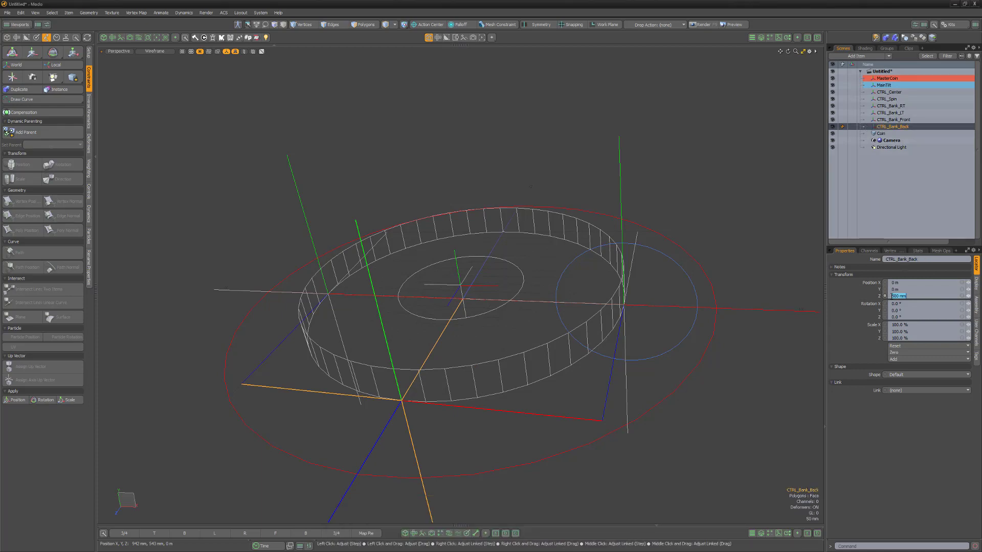
text(-500mm)
key(Return)
Set the display size of all four CTRL_Bank locators to 0.1
shift+click(909, 106)
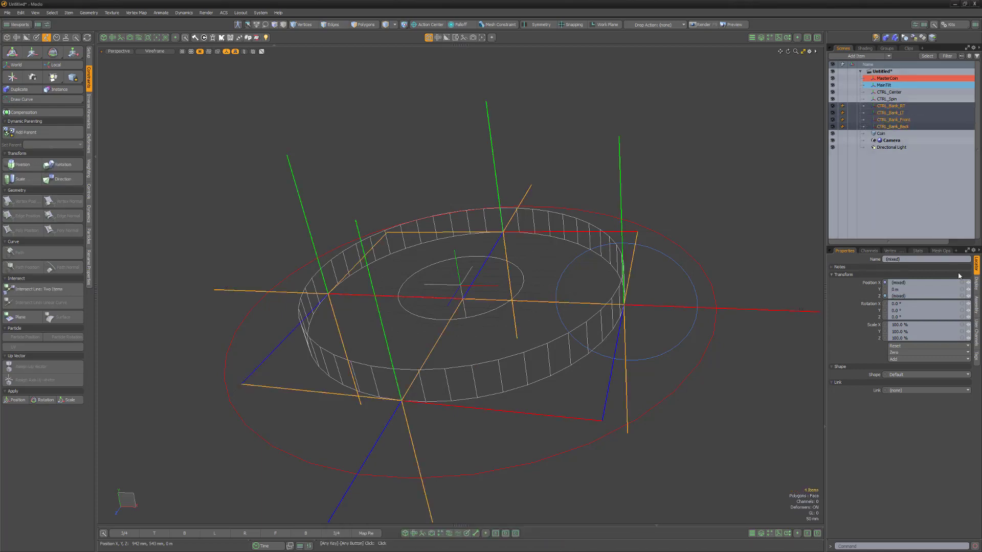
click(976, 283)
click(918, 283)
text(.1)
key(Return)
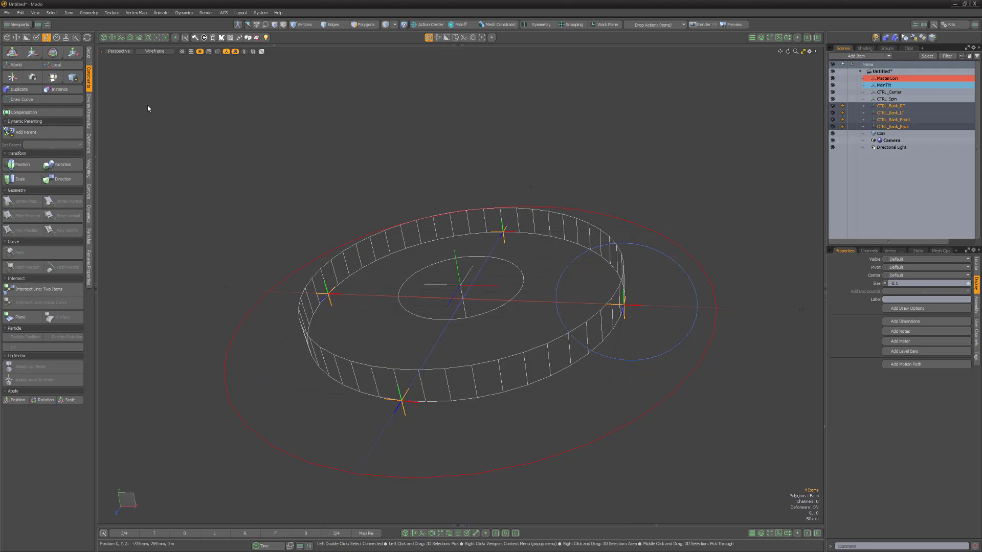
click(148, 106)
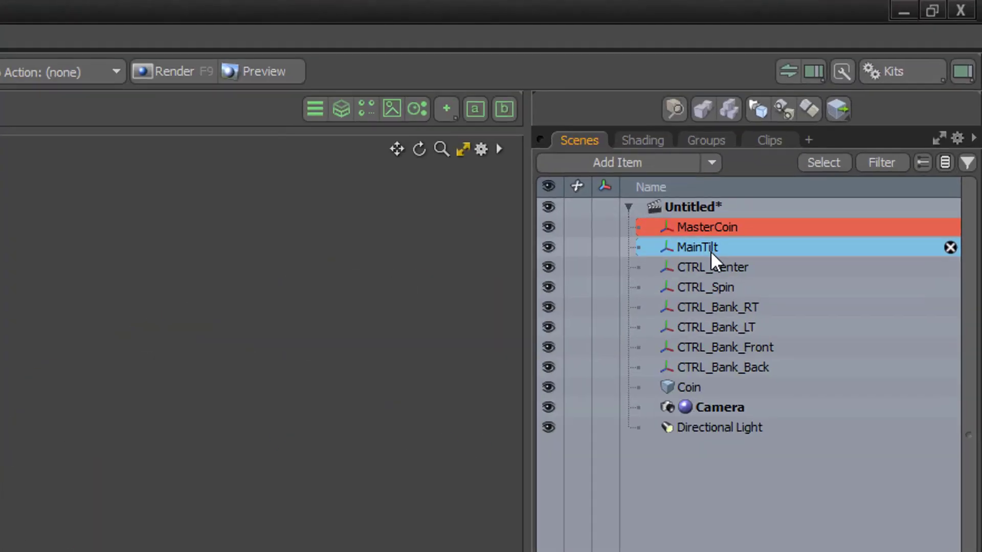
Parent MainTilt under MasterCoin, CTRL_Center under MainTilt, and CTRL_Spin under CTRL_Center
drag(888, 85, 891, 76)
drag(719, 225, 719, 225)
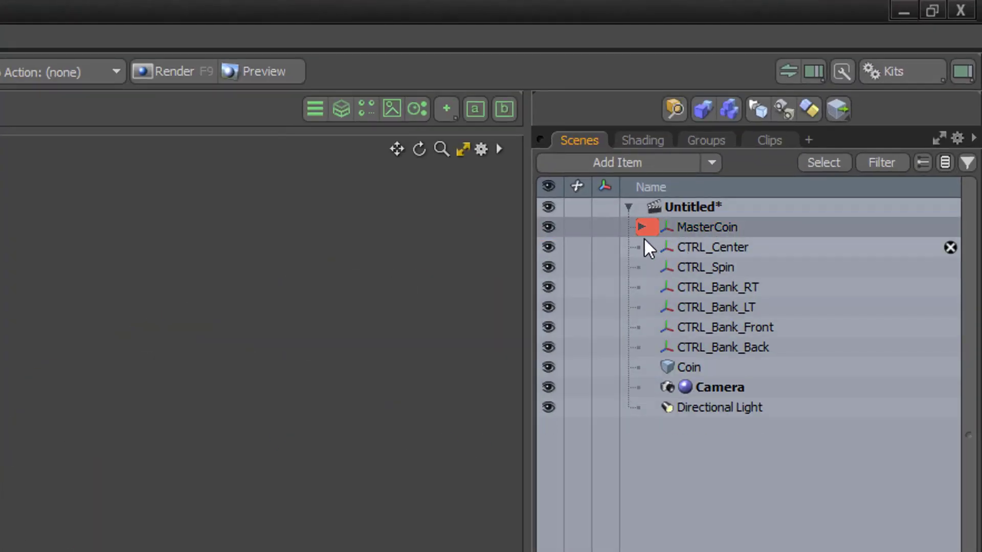
click(639, 227)
drag(729, 268, 717, 245)
click(654, 248)
drag(722, 288, 735, 266)
click(679, 267)
Continue the parent chain below CTRL_Spin with CTRL_Bank_RT, CTRL_Bank_LT, CTRL_Bank_Front, CTRL_Bank_Back and Coin, each nested under the previous item
drag(729, 308, 746, 287)
click(681, 286)
drag(729, 328, 744, 309)
click(696, 307)
drag(747, 346, 765, 328)
click(709, 328)
drag(740, 367, 783, 347)
click(722, 347)
drag(729, 388, 772, 366)
click(733, 367)
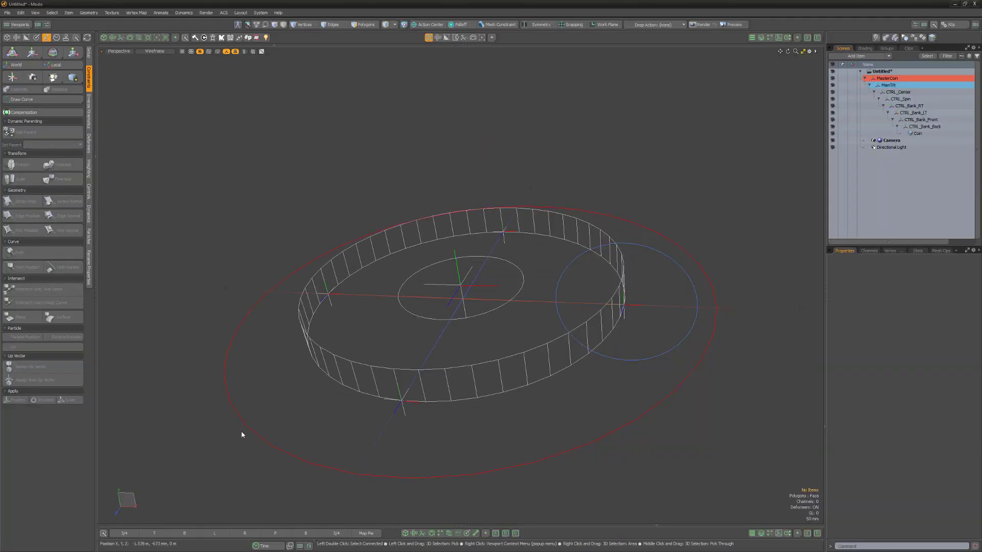
Test the hierarchy by rotating the MasterCoin and MainTilt controls in turn, undoing each rotation
click(584, 448)
key(e)
mouse_move(489, 311)
mouse_down()
mouse_move(457, 318)
mouse_move(480, 313)
mouse_up()
key(ctrl+z)
key(space)
click(682, 269)
key(e)
drag(654, 285, 664, 309)
key(ctrl+z)
key(space)
Test-rotate the CTRL_Bank_LT and CTRL_Bank_Back locators, undo each rotation and clear the selection
click(329, 294)
key(e)
mouse_move(336, 275)
mouse_down()
mouse_move(319, 269)
mouse_move(333, 273)
mouse_up()
key(ctrl+z)
key(space)
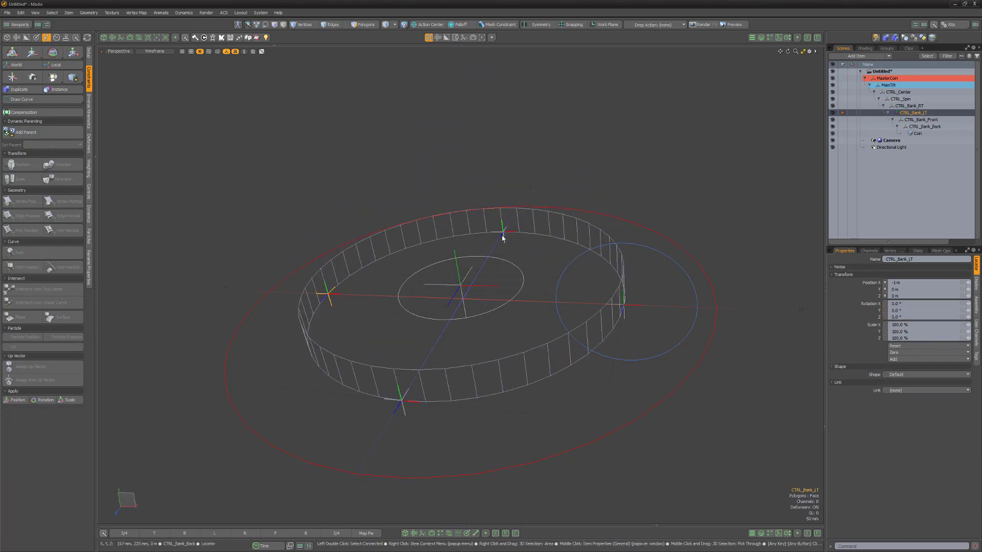
click(503, 234)
key(e)
drag(497, 225, 499, 210)
key(ctrl+z)
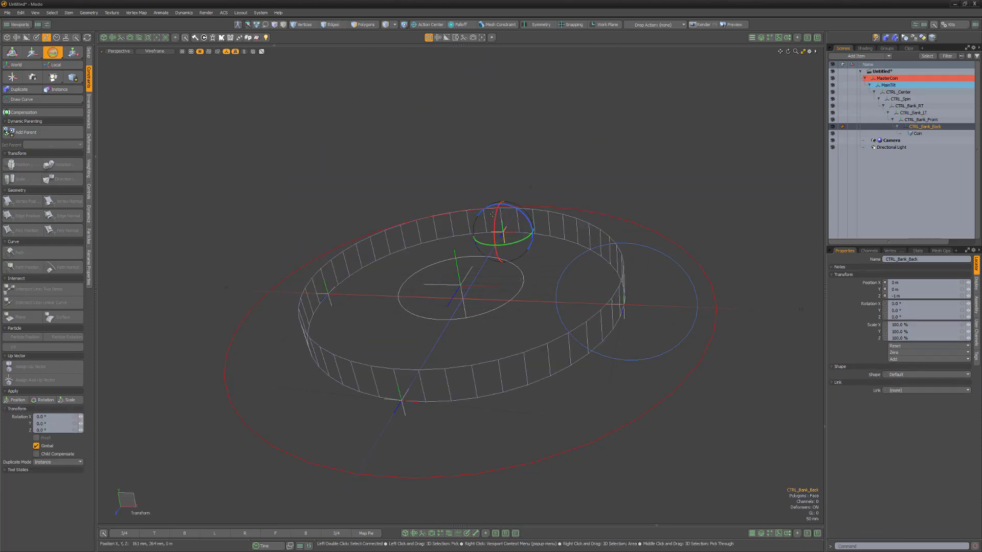
key(space)
click(454, 186)
Add a locator named CTRL_Master and set its Y position to 1 m
click(12, 76)
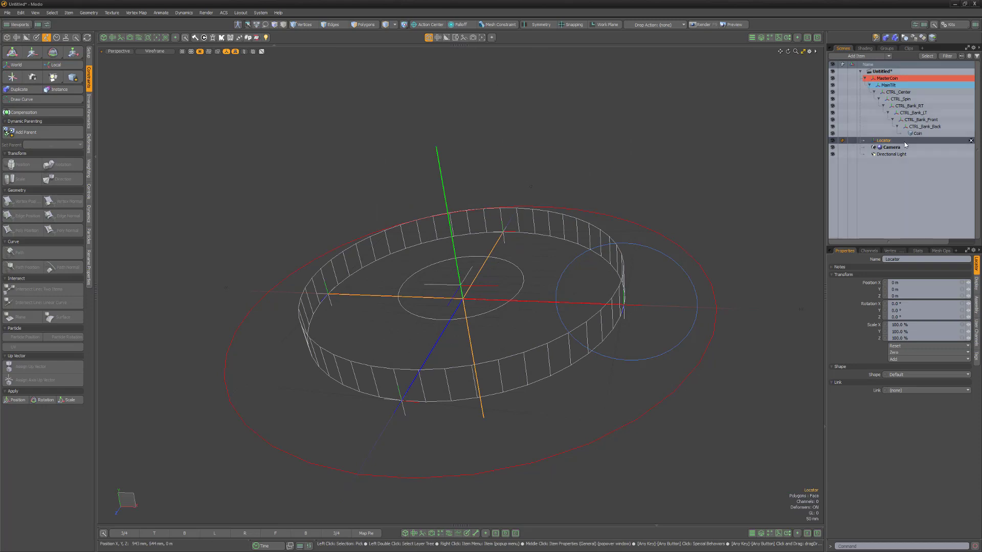
click(904, 142)
text(DTRL_Master)
key(Return)
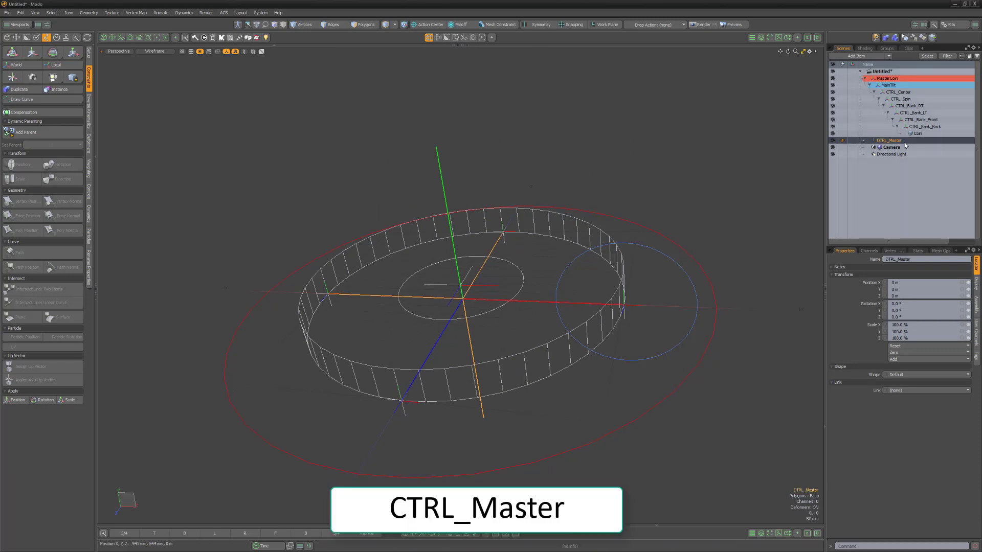
drag(901, 290, 846, 295)
text(1)
key(Return)
Give CTRL_Master a custom sphere shape with Solid turned off and a radius of 100 mm
scroll(527, 309, down, 4)
click(926, 374)
click(911, 380)
click(912, 401)
click(911, 429)
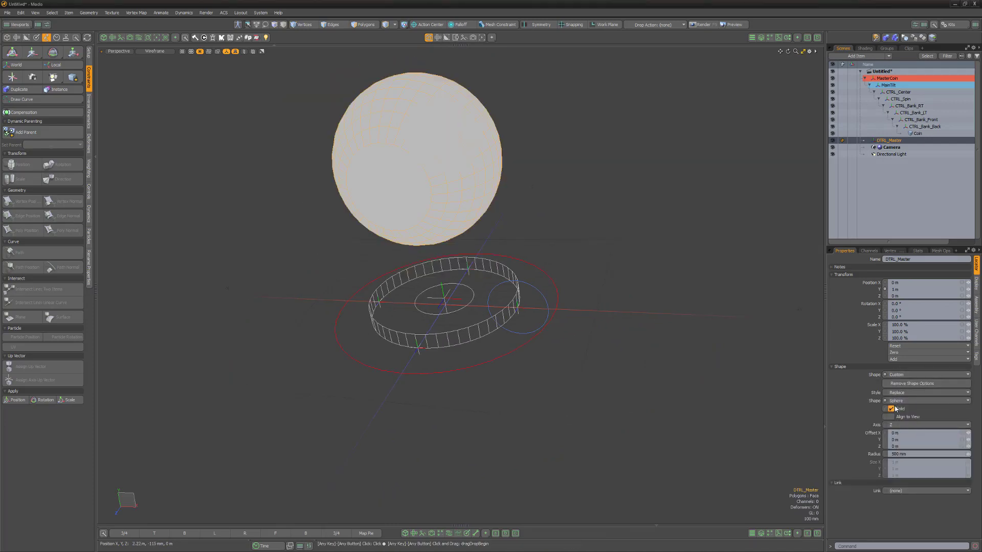
click(891, 409)
drag(910, 454, 840, 448)
text(.1)
key(Return)
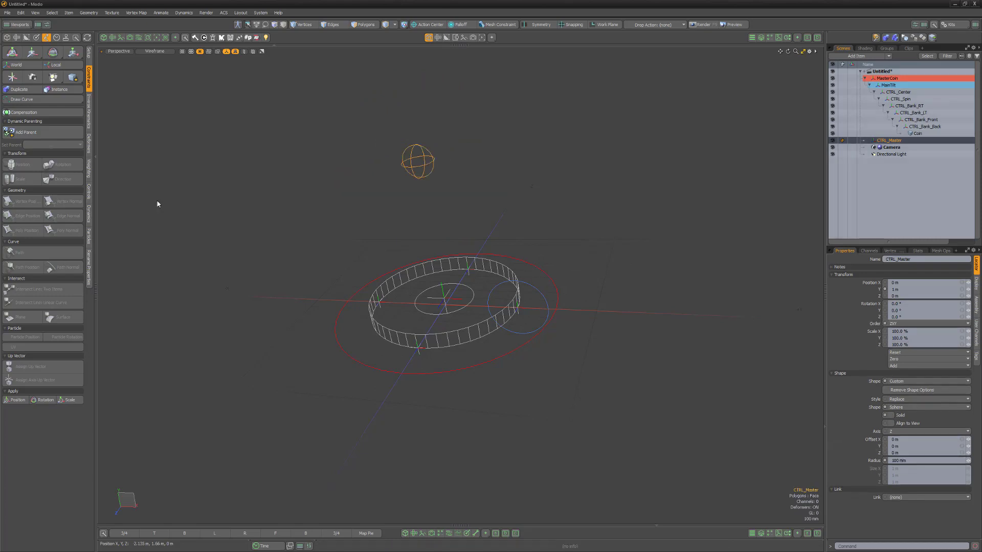
Open the schematic view and add CTRL_Master's X, Y and Z rotation channels to it as an expanded node
key(ctrl+space)
click(494, 179)
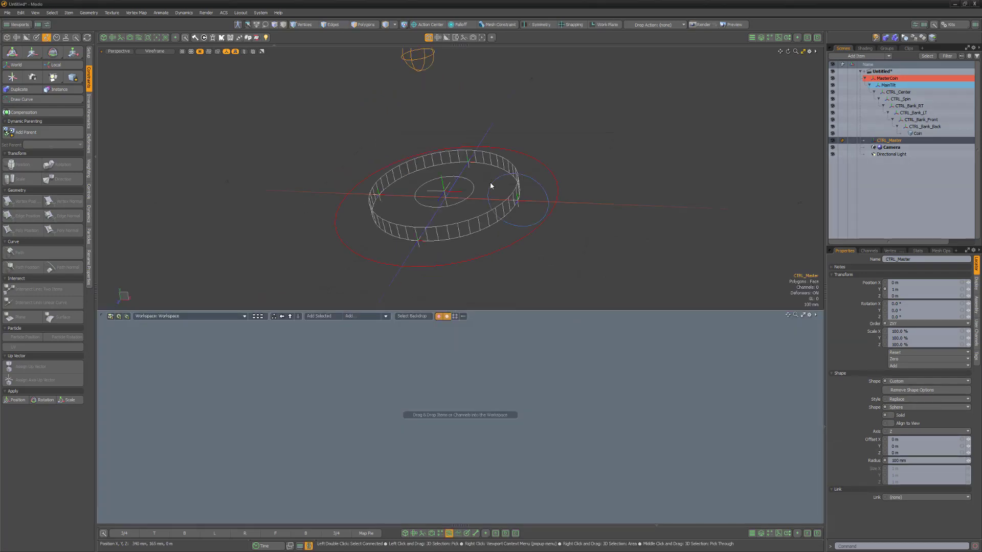
click(869, 251)
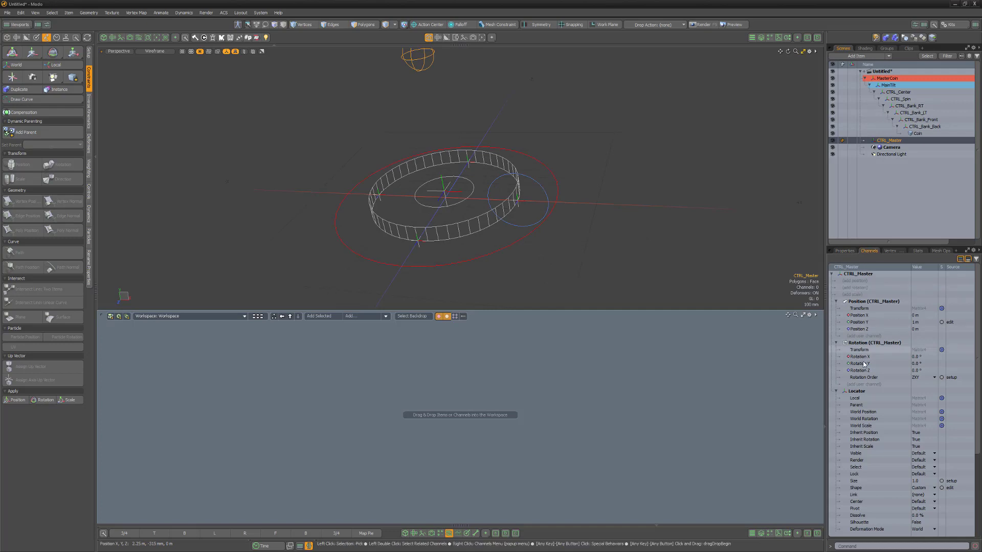
drag(864, 357, 864, 368)
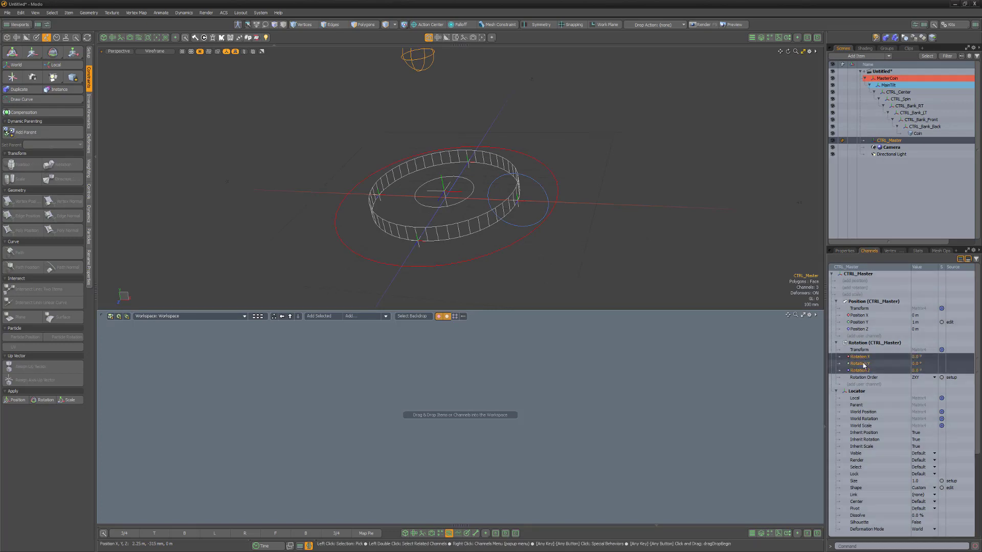
drag(319, 409, 358, 405)
drag(450, 494, 288, 401)
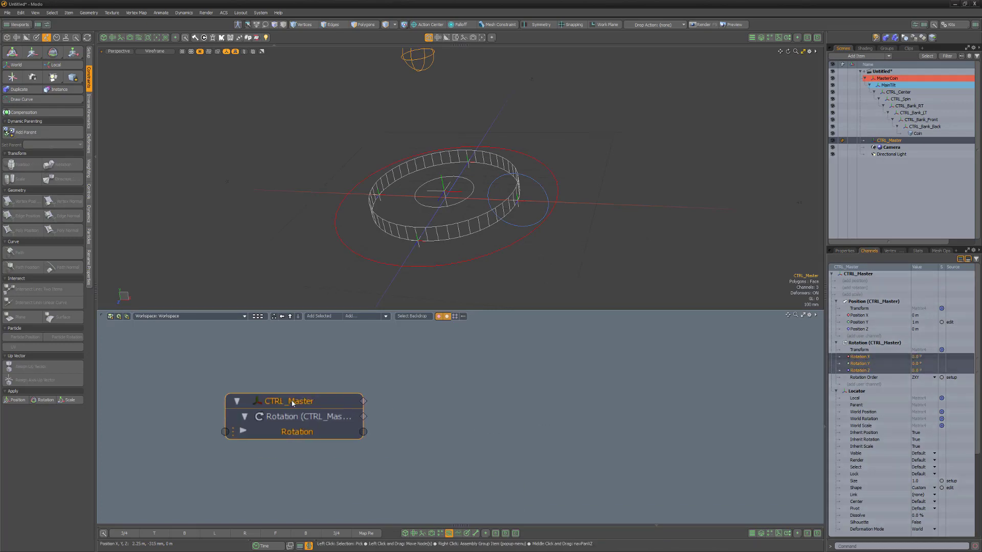
click(243, 432)
scroll(450, 430, down, 2)
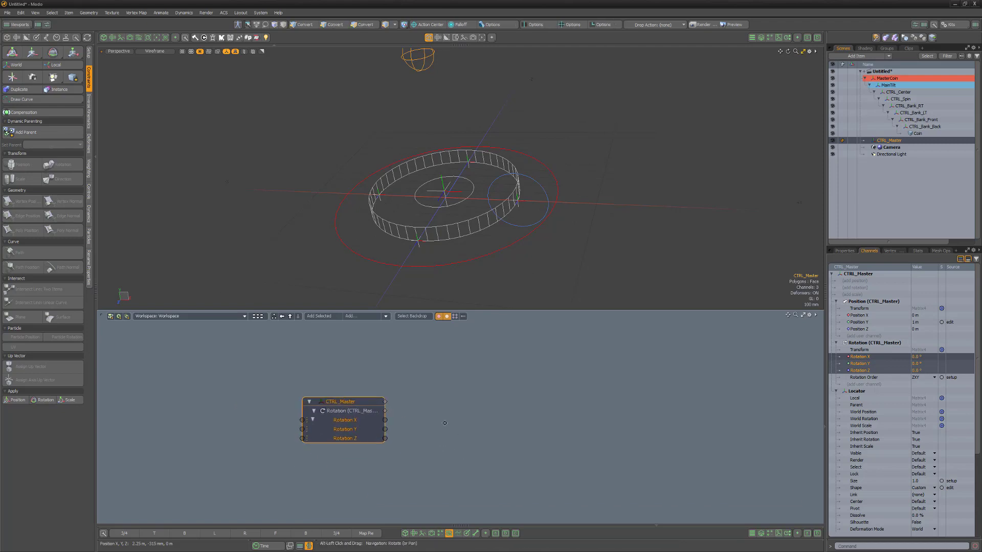
Add MainTilt's Rotation Z channel to the schematic, placing its node well apart from the CTRL_Master node
click(539, 183)
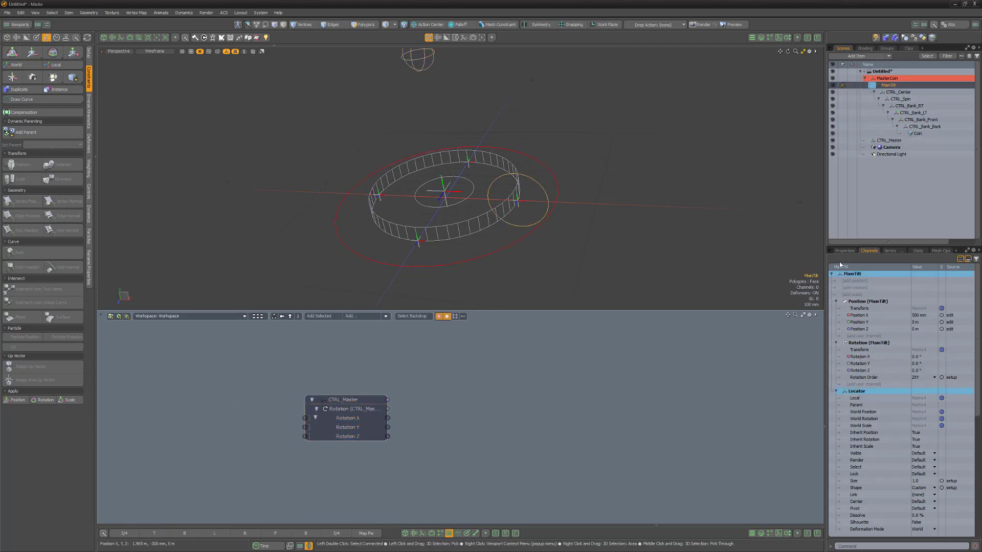
click(844, 251)
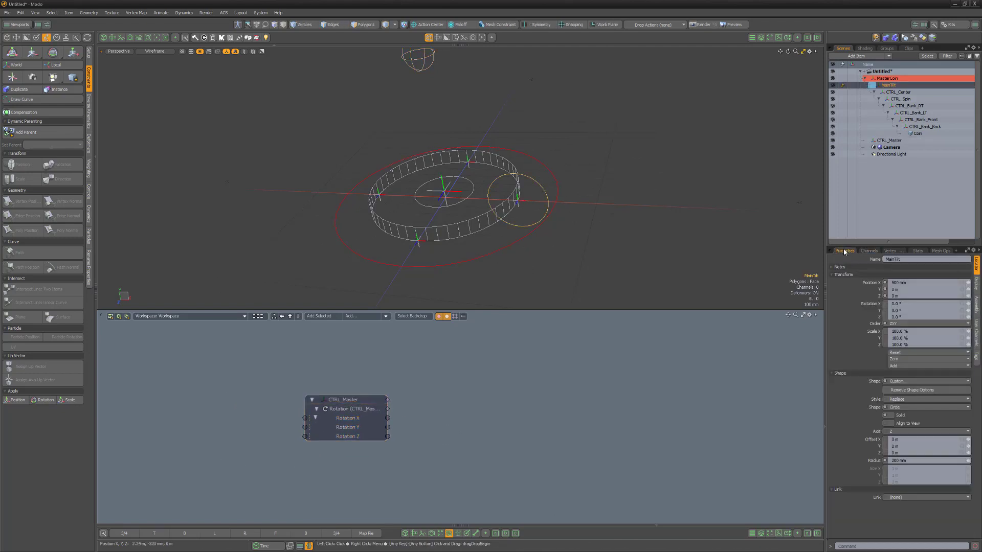
right_click(872, 320)
click(864, 490)
drag(511, 425, 684, 406)
click(609, 418)
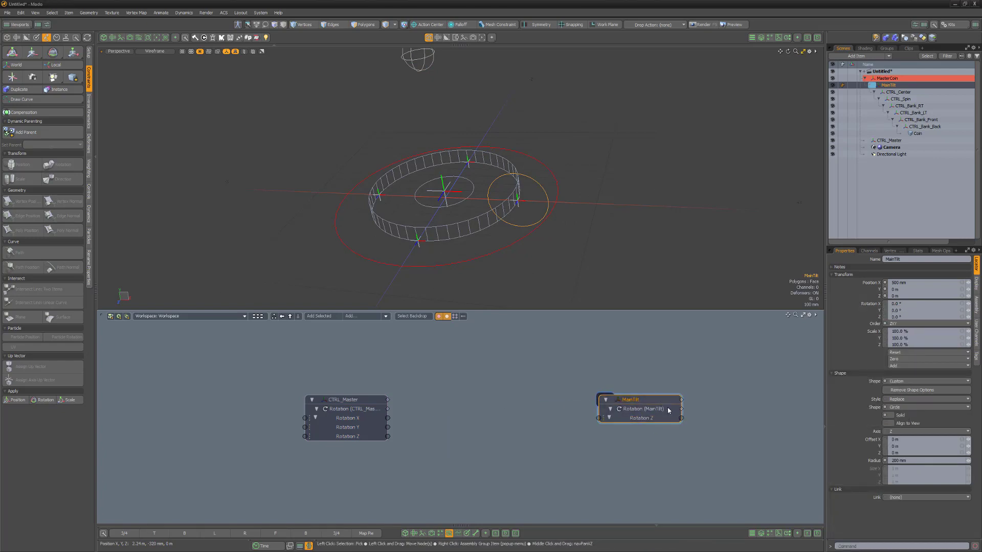
Add a "Logic: A is less than B" modifier between the nodes and feed CTRL_Master's Rotation Z into its Value A
click(366, 317)
drag(349, 69, 189, 67)
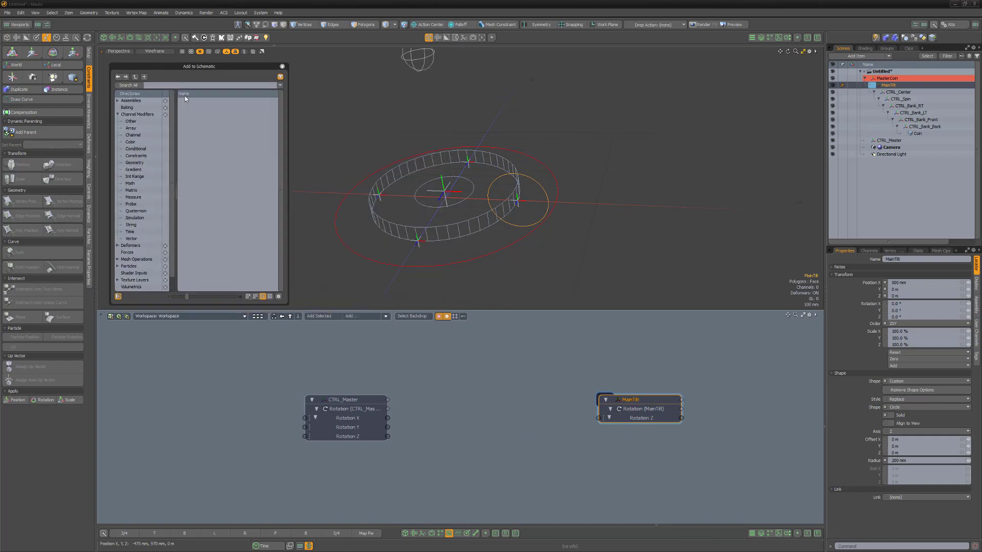
click(146, 148)
click(217, 147)
drag(229, 155, 459, 419)
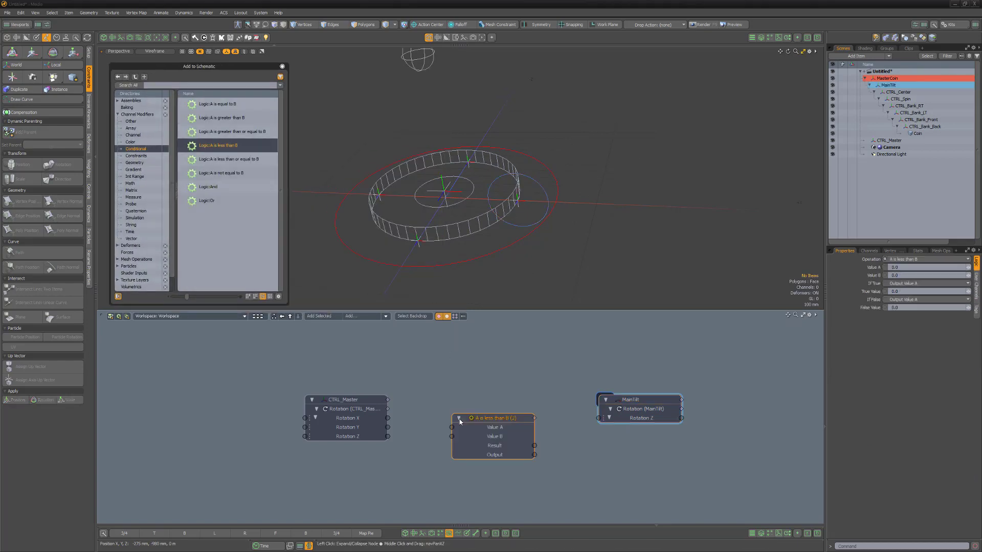
drag(387, 437, 455, 432)
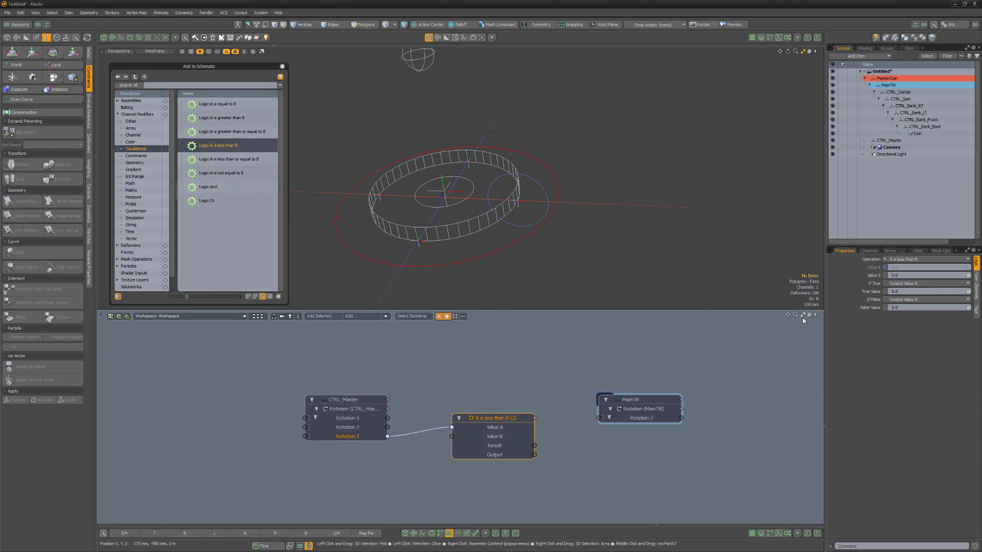
Set the logic node's If False option to Output Value B and connect its Output to MainTilt's Rotation Z
click(913, 299)
click(919, 304)
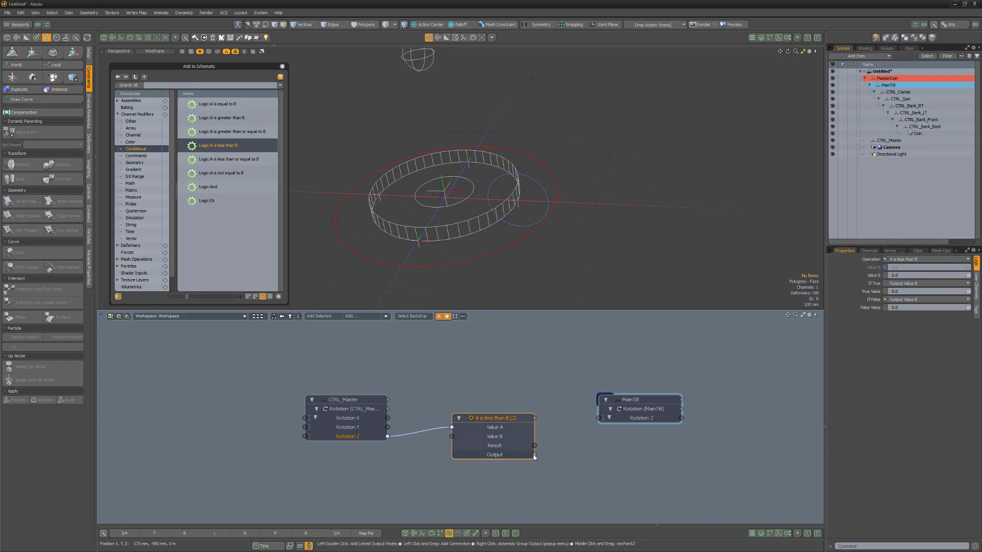
drag(599, 421, 602, 418)
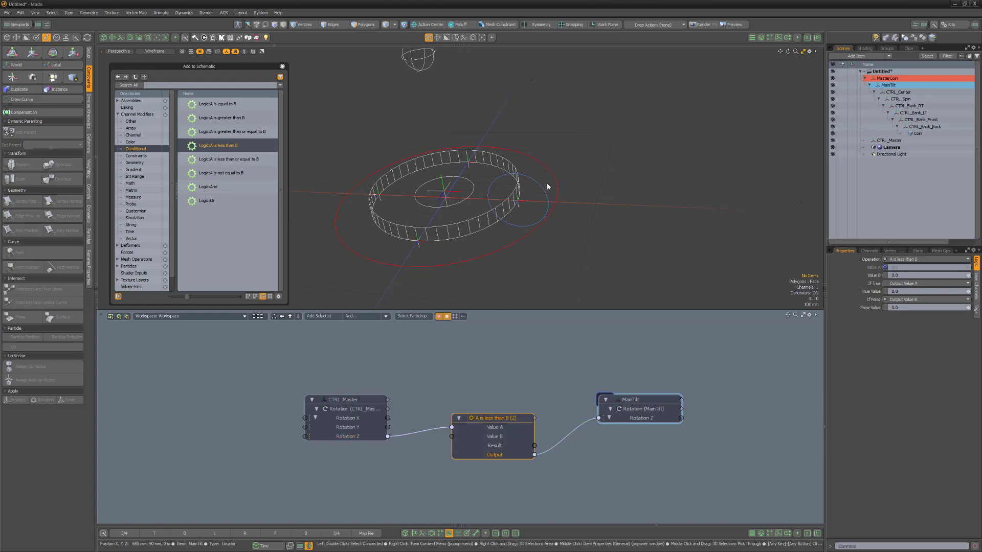
Rotate CTRL_Master about its Z axis to test the coin's tilt, and undo the rotation
click(431, 68)
scroll(511, 154, down, 3)
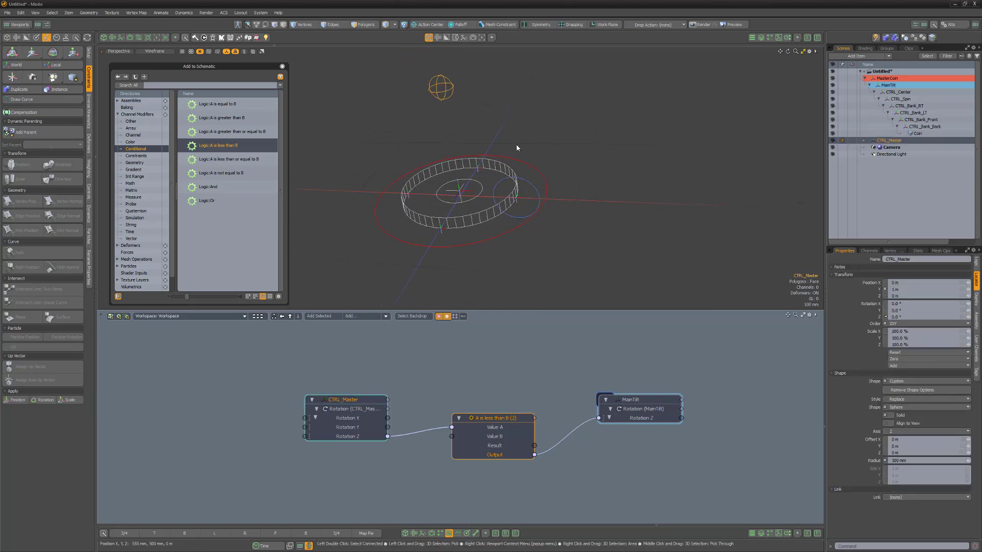
key(e)
drag(471, 69, 432, 52)
key(ctrl+z)
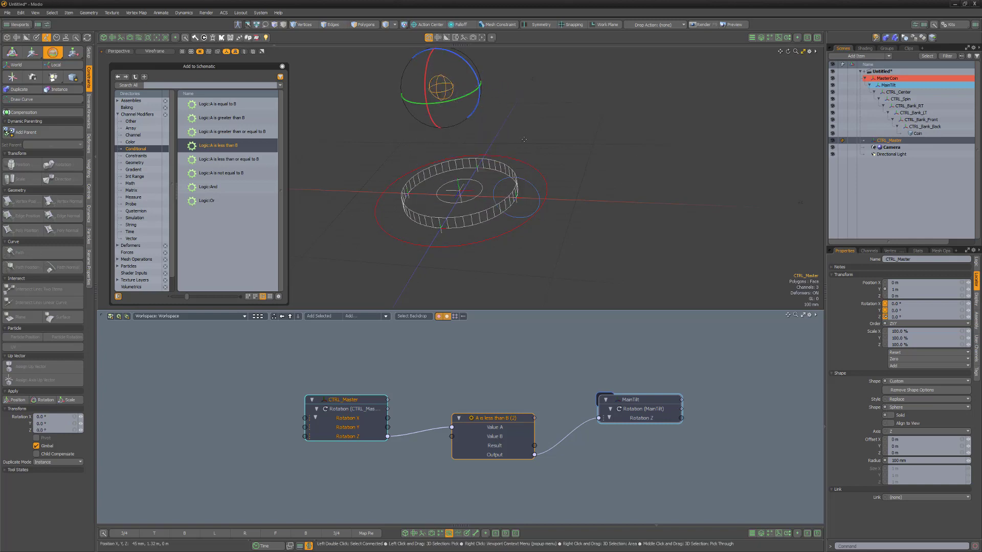
Add CTRL_Bank_LT's rotation channels to the schematic, placing the node above MainTilt
click(925, 112)
right_click(864, 317)
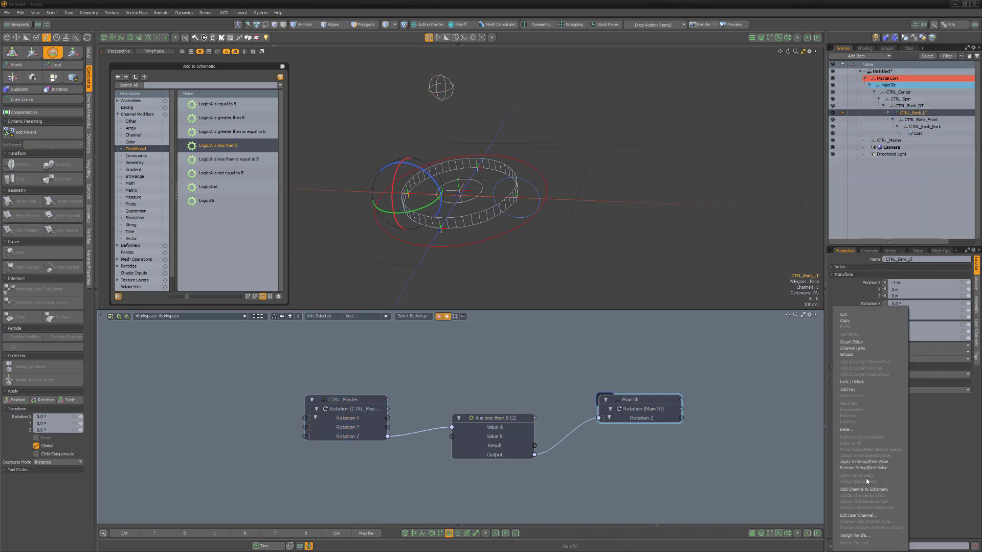
click(866, 490)
click(614, 345)
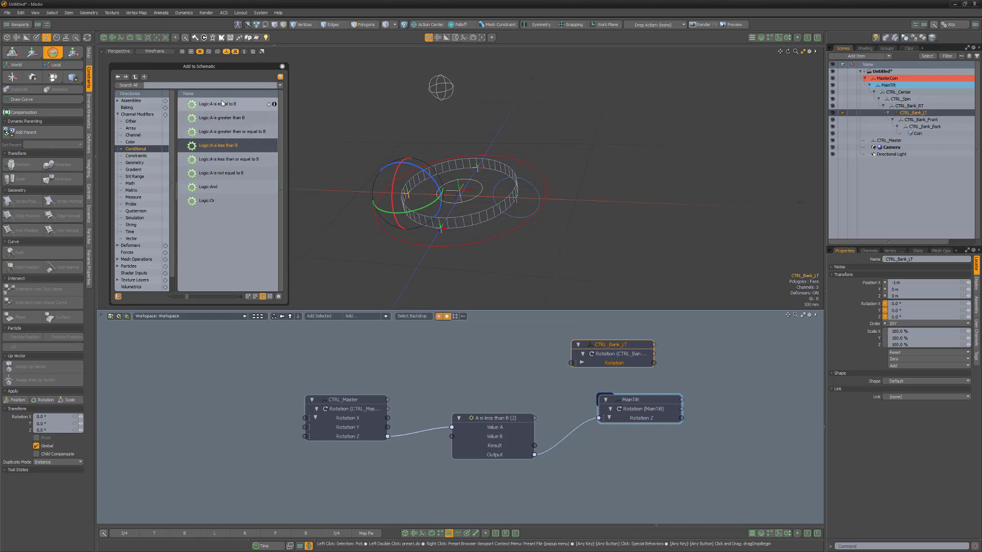
Add a "Logic: A is greater than B" modifier and feed CTRL_Master's Rotation Z into its Value A
click(225, 119)
drag(490, 361, 491, 362)
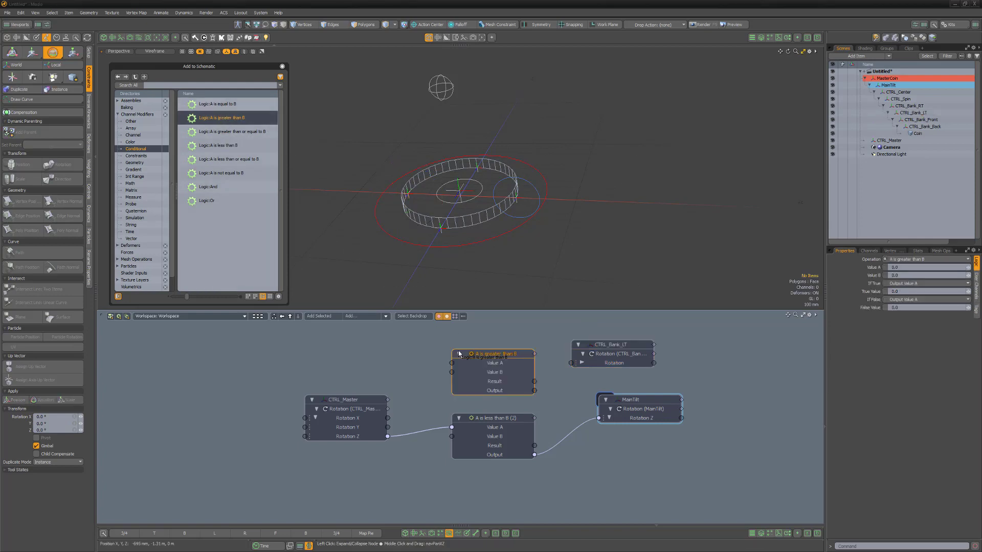
drag(389, 436, 451, 363)
Set the greater-than node's If False option to Output False Value and connect its Output to CTRL_Bank_LT's Rotation Z
click(920, 299)
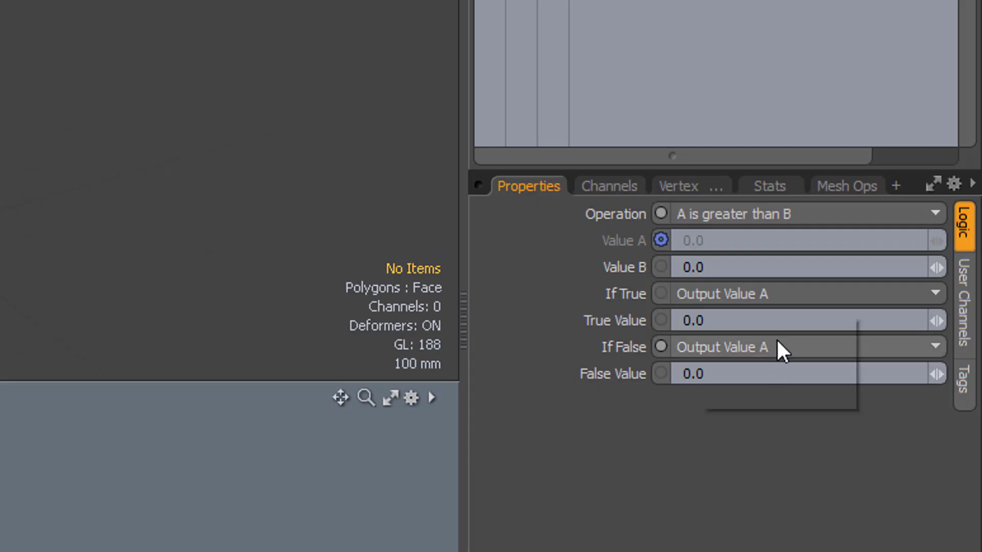
click(796, 358)
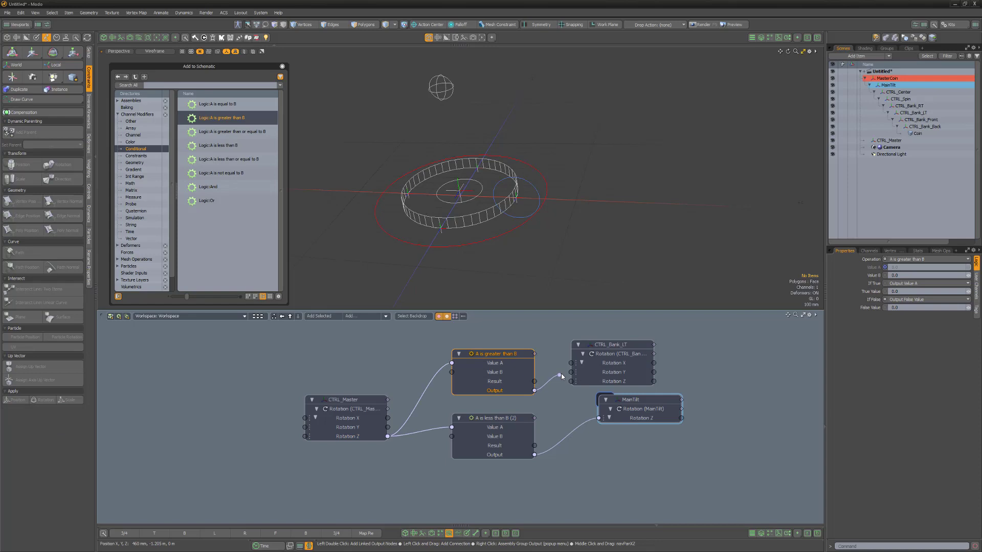
drag(572, 381, 571, 381)
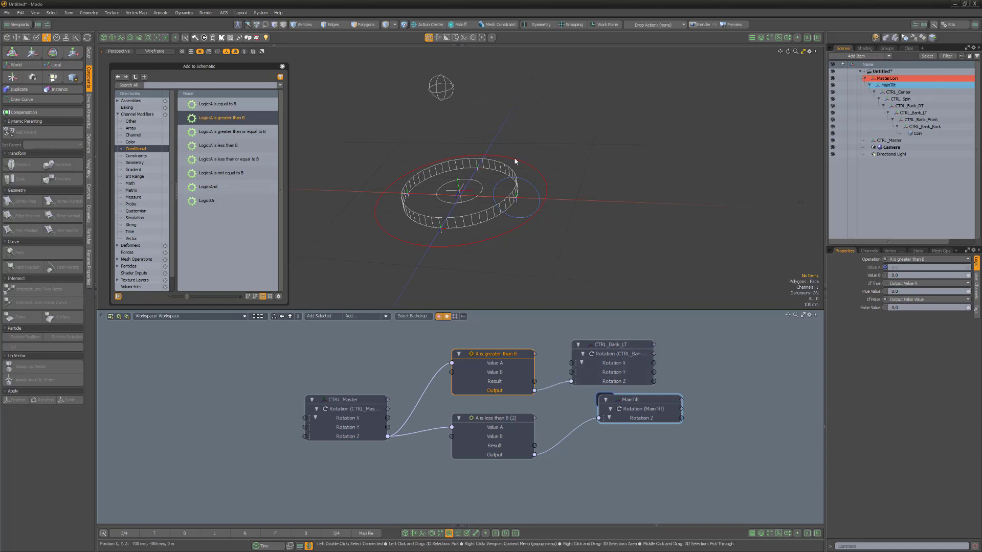
Test the CTRL_Bank_LT link by rotating CTRL_Master about Z, undo the rotation and drop the rotate tool
click(450, 90)
key(e)
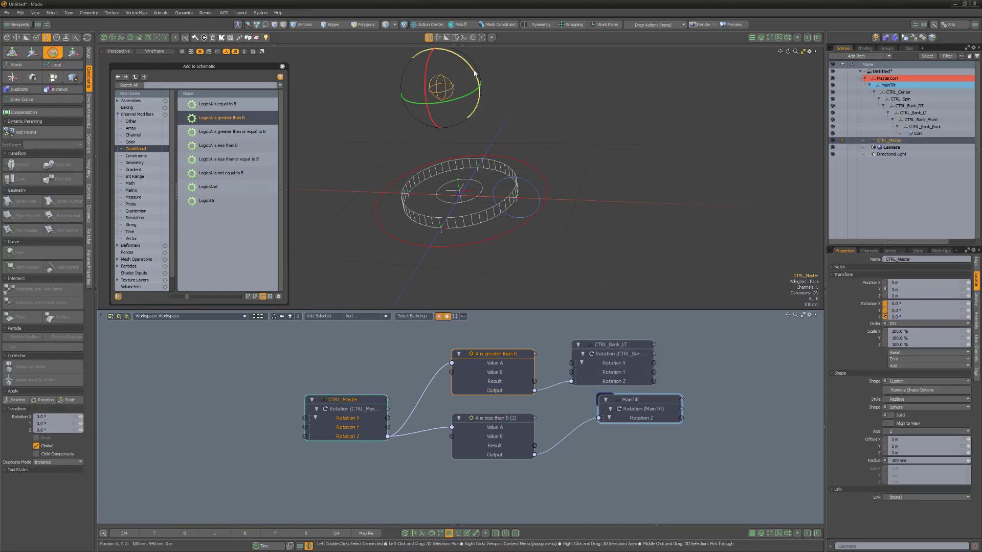
mouse_move(472, 72)
mouse_down()
mouse_move(461, 102)
mouse_move(475, 74)
mouse_move(463, 64)
mouse_up()
key(ctrl+z)
key(space)
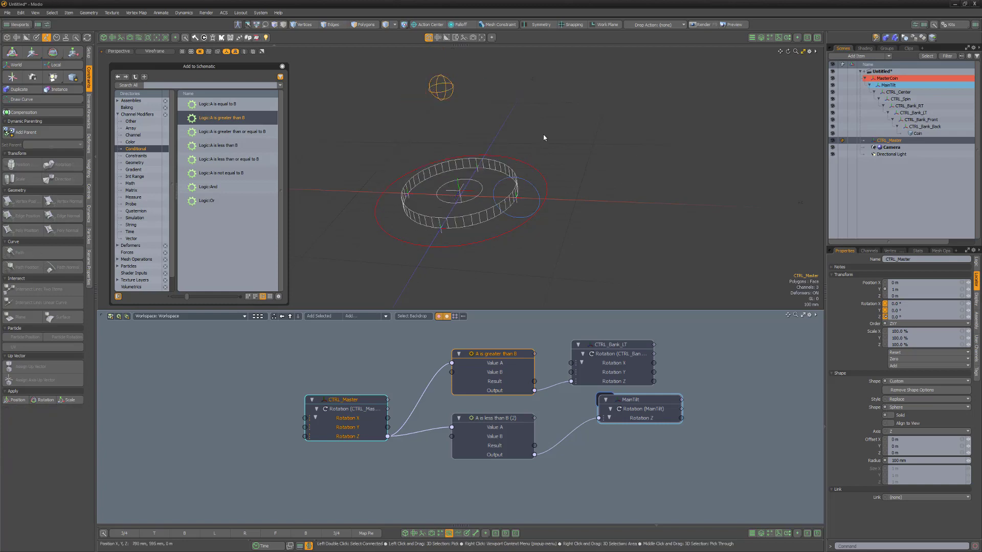
Add CTRL_Bank_Front's Rotation X channel to the schematic, placing its node above CTRL_Bank_LT
click(921, 119)
right_click(871, 305)
click(883, 484)
alt+drag(593, 466, 586, 517)
drag(538, 432, 611, 351)
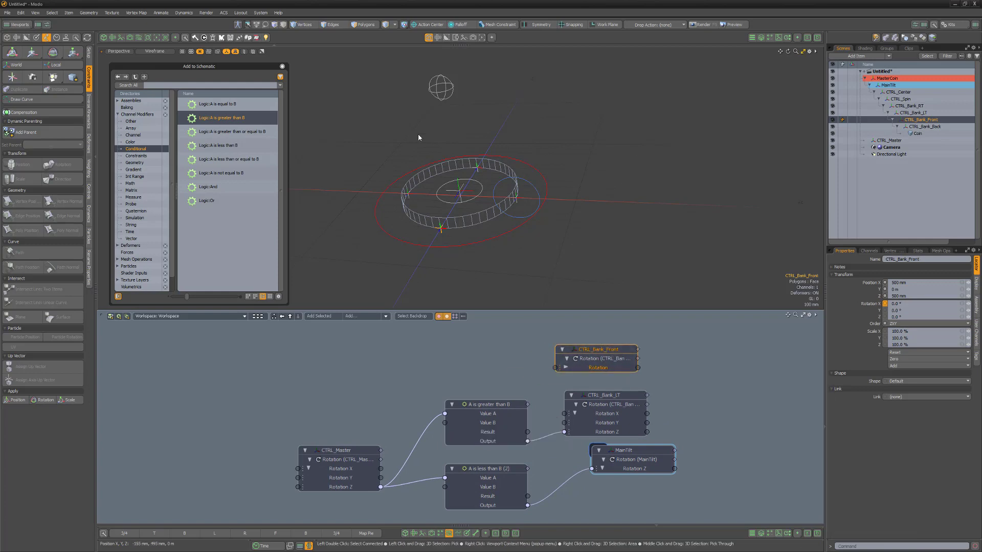
Link CTRL_Master's Rotation X to CTRL_Bank_Front's Rotation X through a new "A is greater than B" modifier with If False set to Output Value B
drag(240, 118, 454, 349)
drag(381, 470, 455, 359)
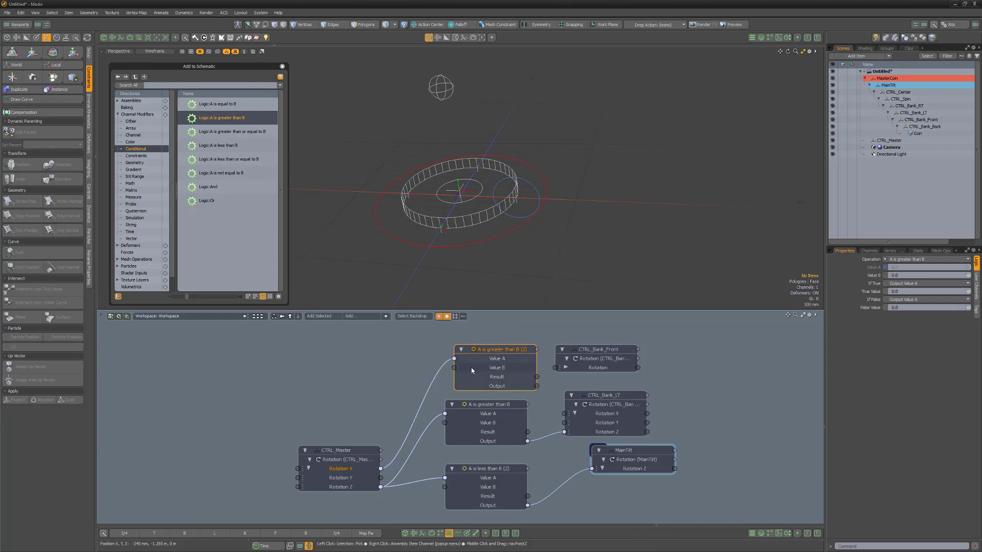
click(913, 302)
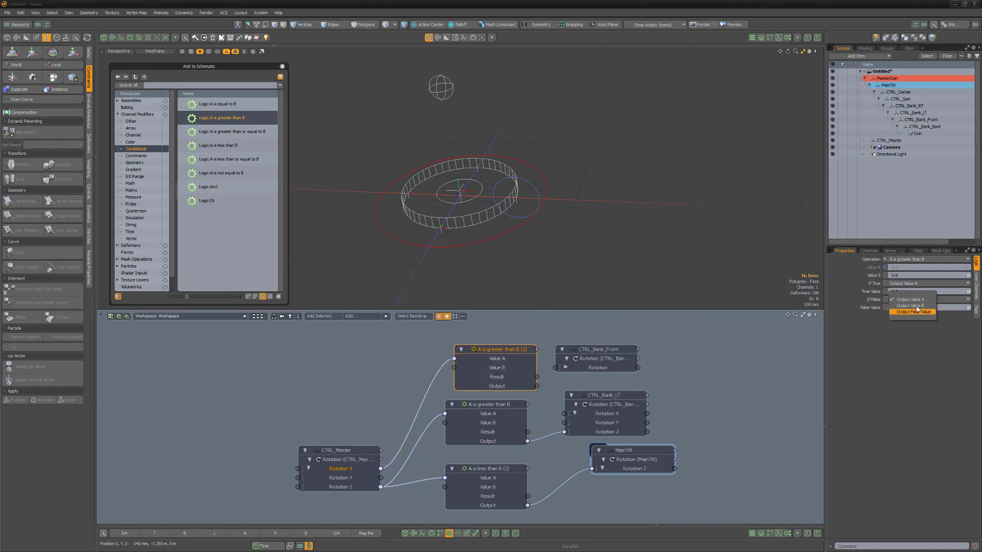
click(918, 306)
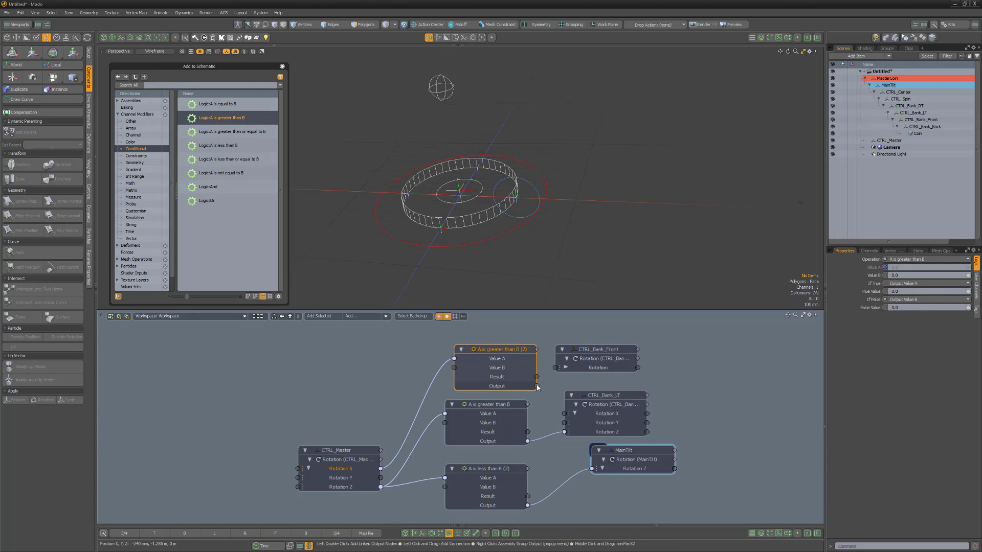
drag(557, 371, 566, 369)
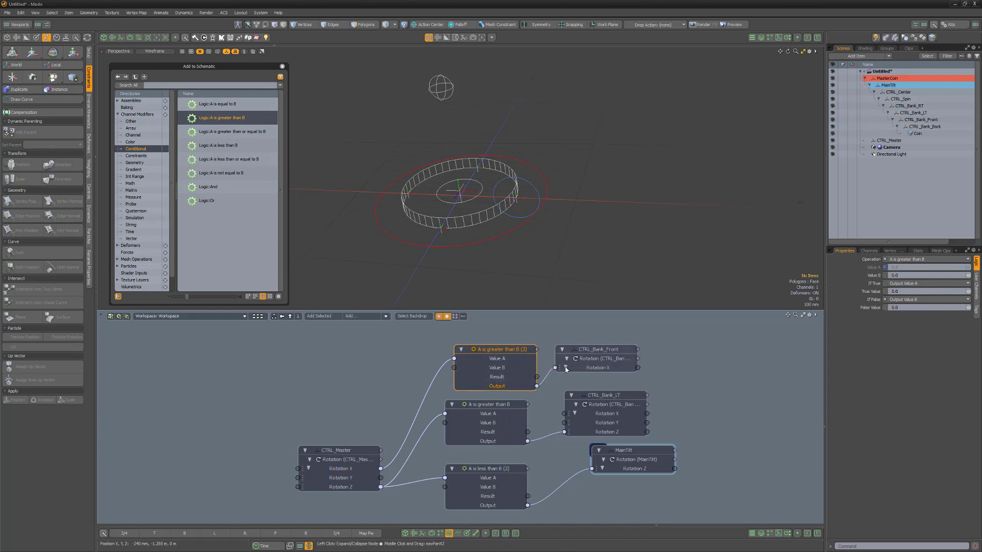
Add CTRL_Bank_Back's Rotation X channel to the schematic above CTRL_Bank_Front, and move the CTRL_Master node farther from the logic nodes
click(924, 127)
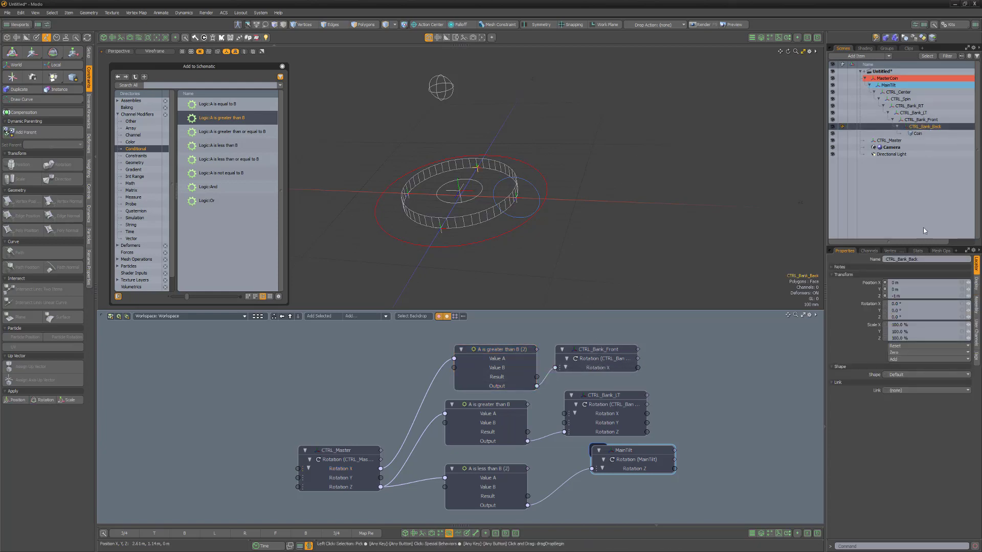
right_click(868, 307)
click(876, 488)
middle_drag(689, 356, 687, 393)
drag(354, 494, 319, 439)
drag(557, 483, 630, 340)
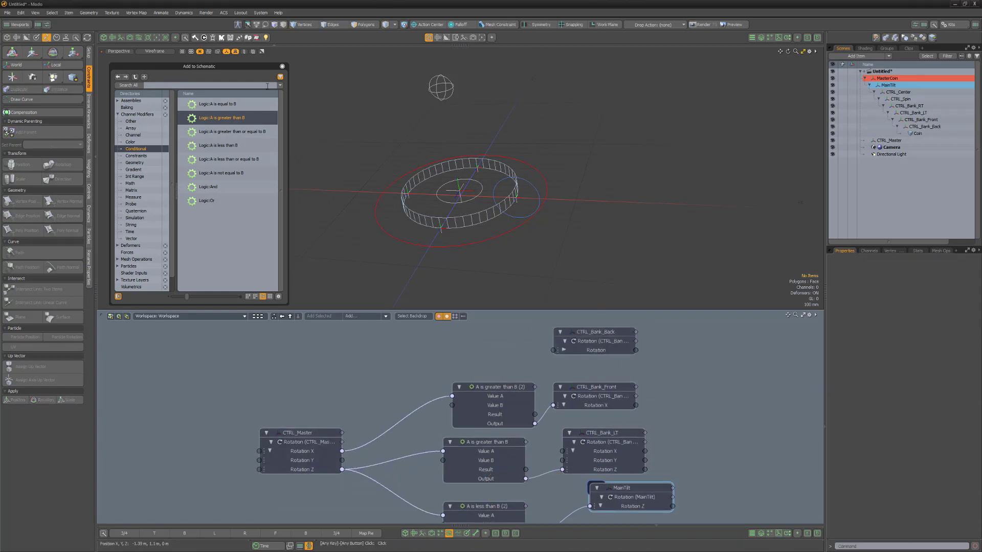
Link CTRL_Master's Rotation X to CTRL_Bank_Back's Rotation X through a new "A is less than B" modifier with If False set to Output Value B
click(231, 147)
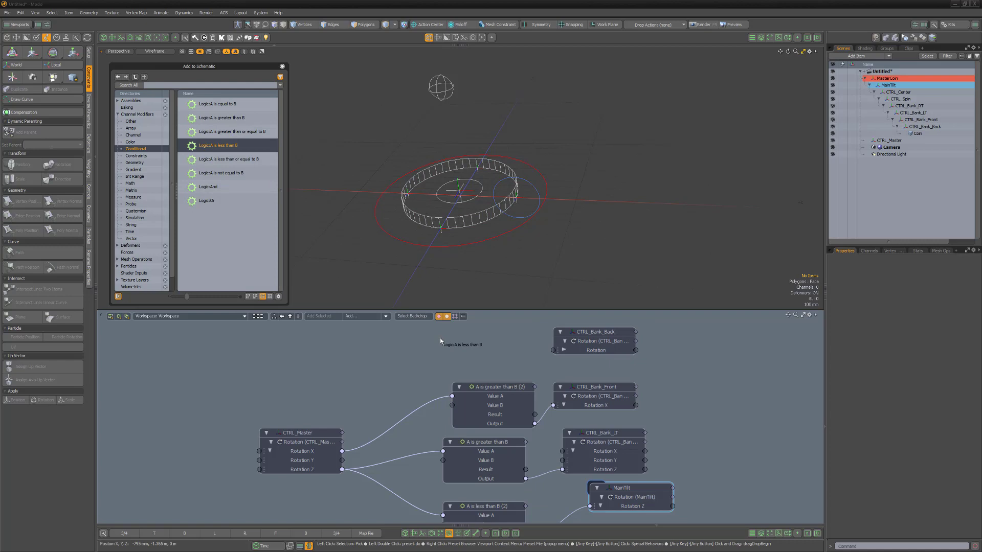
drag(440, 341, 440, 341)
drag(342, 453, 434, 351)
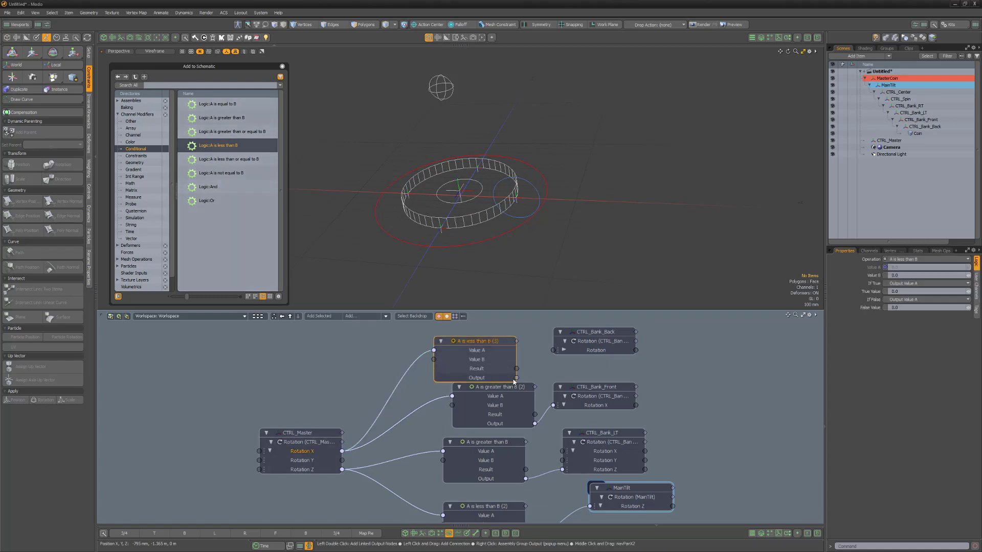
click(907, 299)
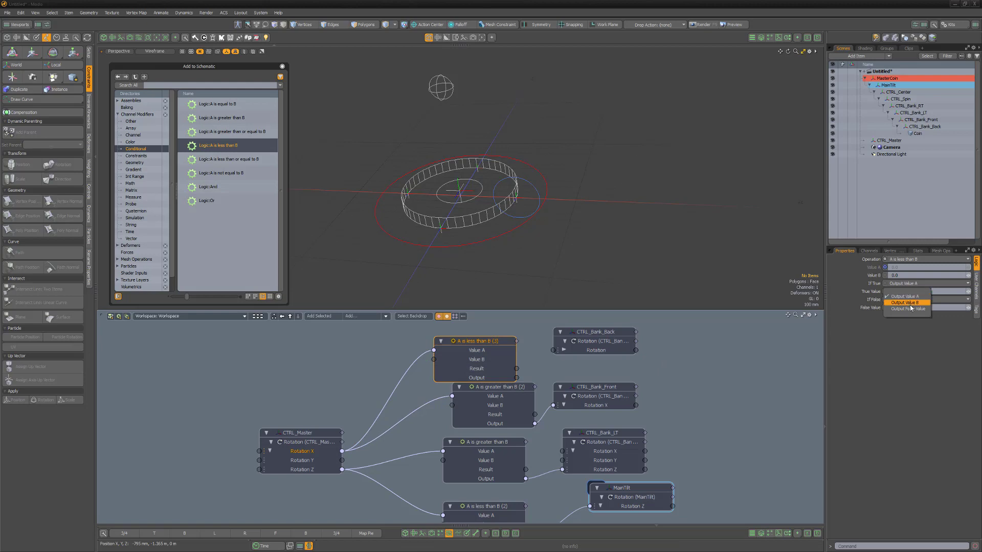
click(910, 304)
drag(556, 353, 504, 336)
Collapse the MainTilt and CTRL_Bank_LT nodes with their logic nodes, and move the CTRL_Bank_LT pair down close to MainTilt
click(450, 507)
click(597, 488)
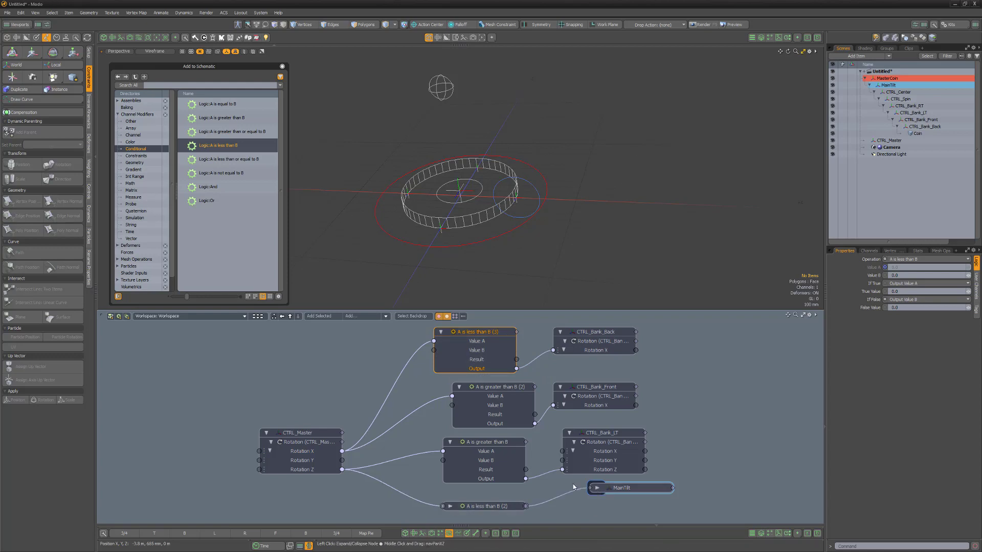
click(450, 442)
click(570, 432)
drag(499, 465, 582, 435)
drag(582, 434, 585, 470)
Collapse the CTRL_Bank_Front and CTRL_Bank_Back nodes with their logic nodes, and move the CTRL_Bank_Back pair down just above CTRL_Bank_Front
click(459, 387)
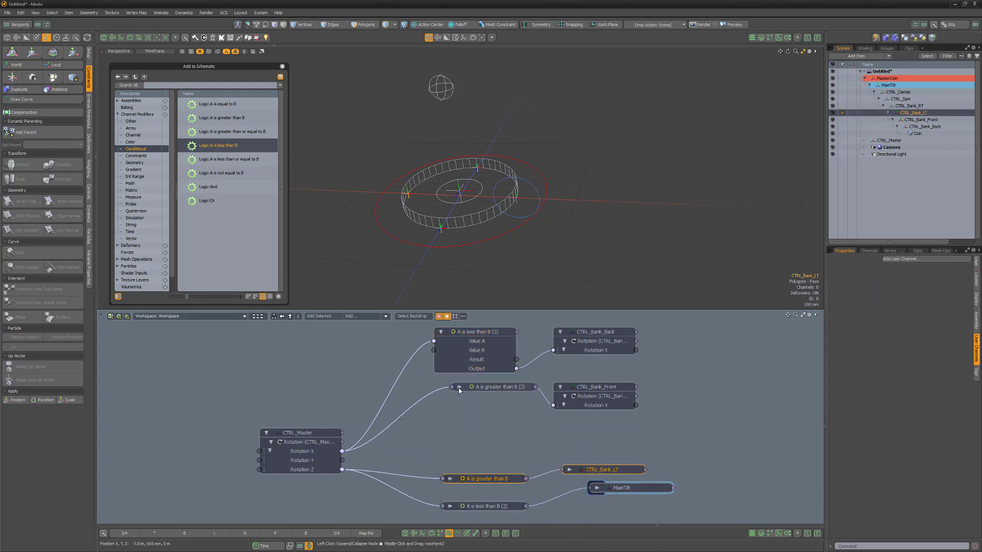
click(564, 387)
click(560, 332)
click(440, 332)
drag(469, 364, 608, 329)
drag(596, 332, 605, 369)
click(605, 328)
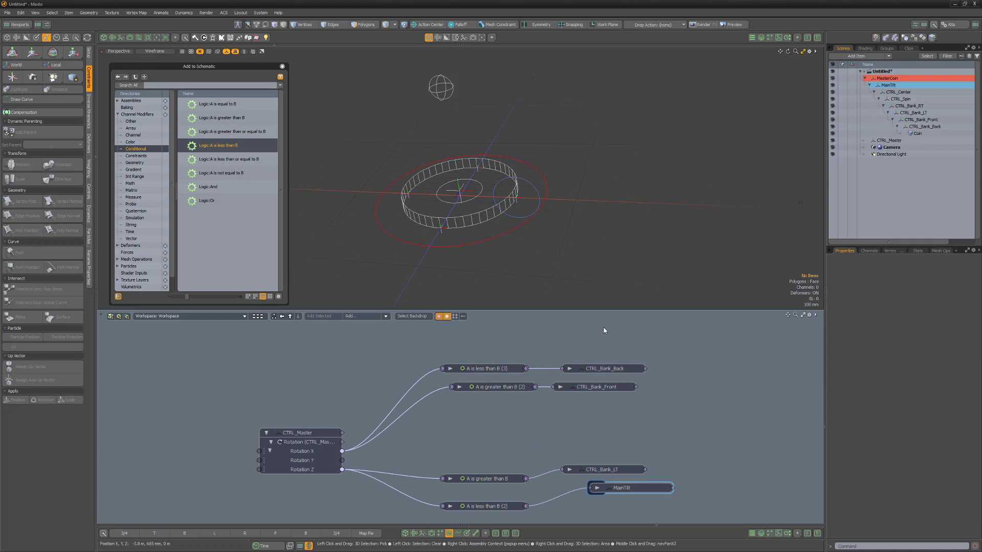
Add CTRL_Spin's Rotation Y channel to the schematic and drive it directly from CTRL_Master's Rotation Y, collapsing the node
click(909, 100)
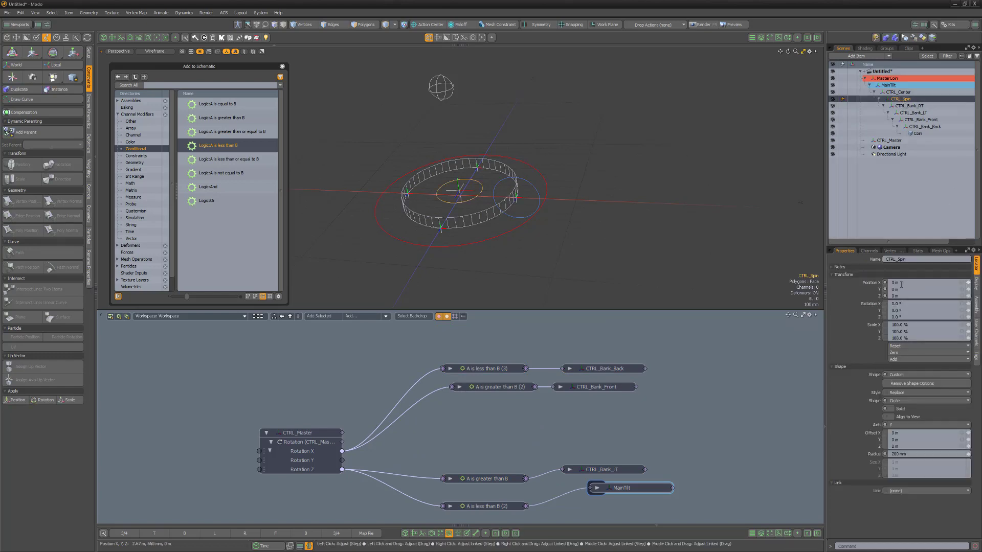
right_click(872, 309)
click(880, 490)
drag(484, 415, 604, 406)
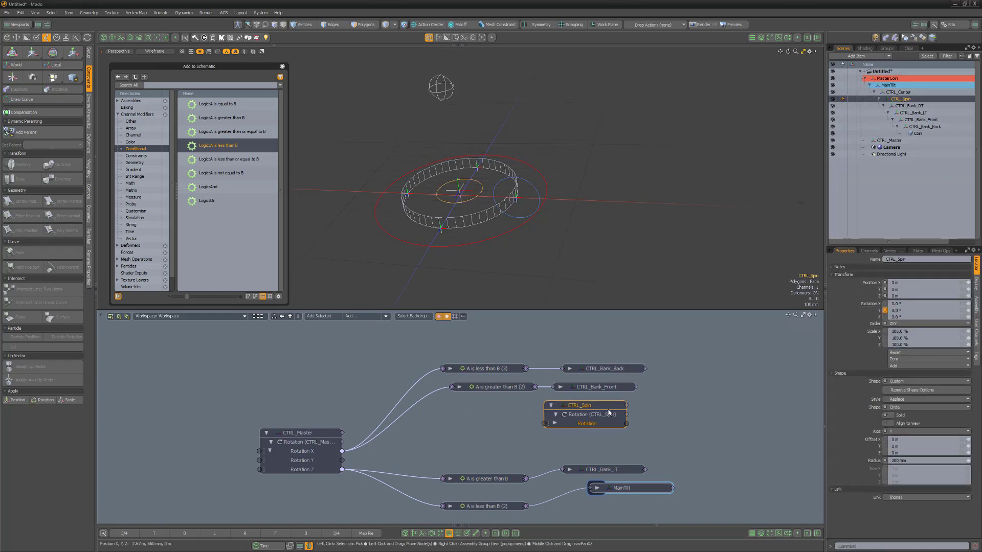
drag(342, 460, 599, 435)
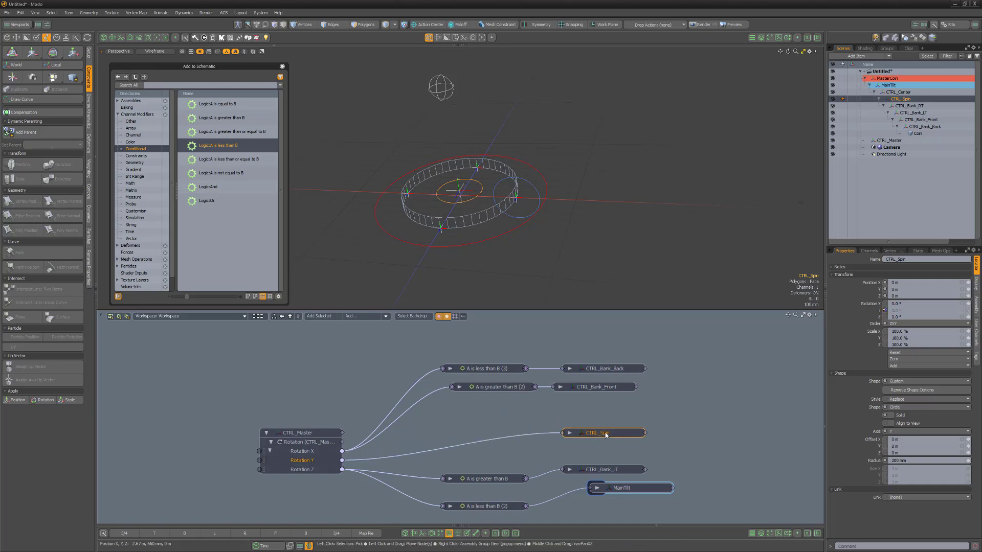
Group all nodes except CTRL_Master in a backdrop named "Banks"
drag(409, 332, 694, 516)
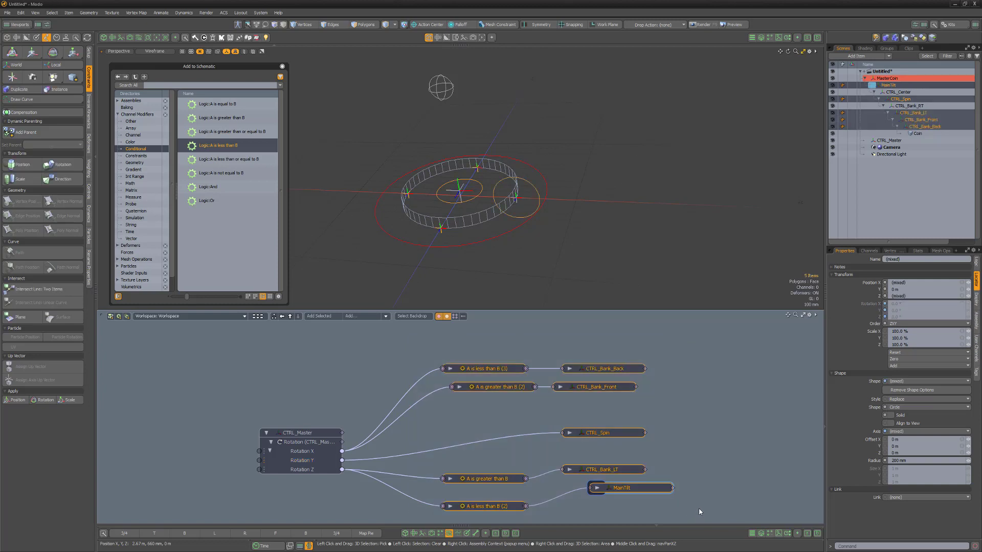
key(b)
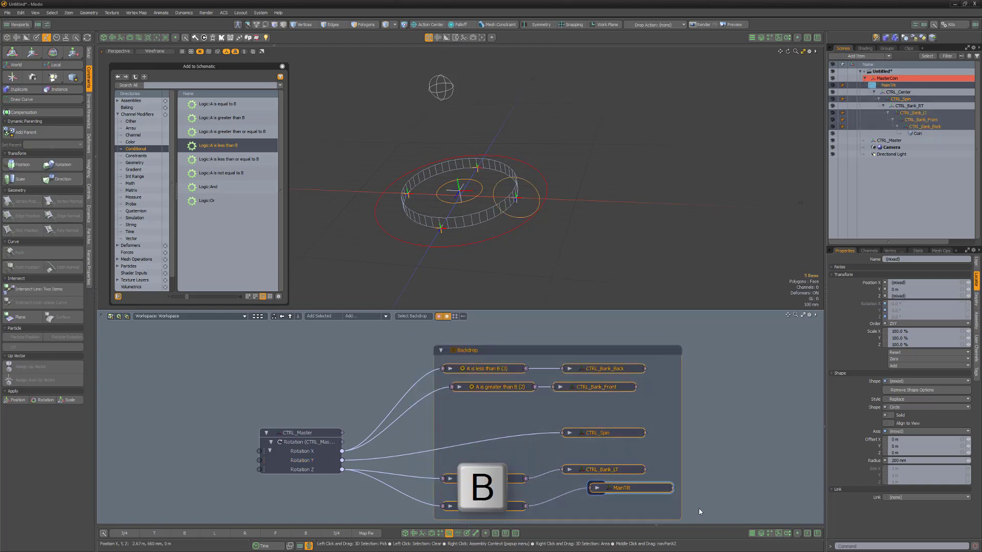
double_click(473, 351)
text(Bal)
text(ks)
key(Return)
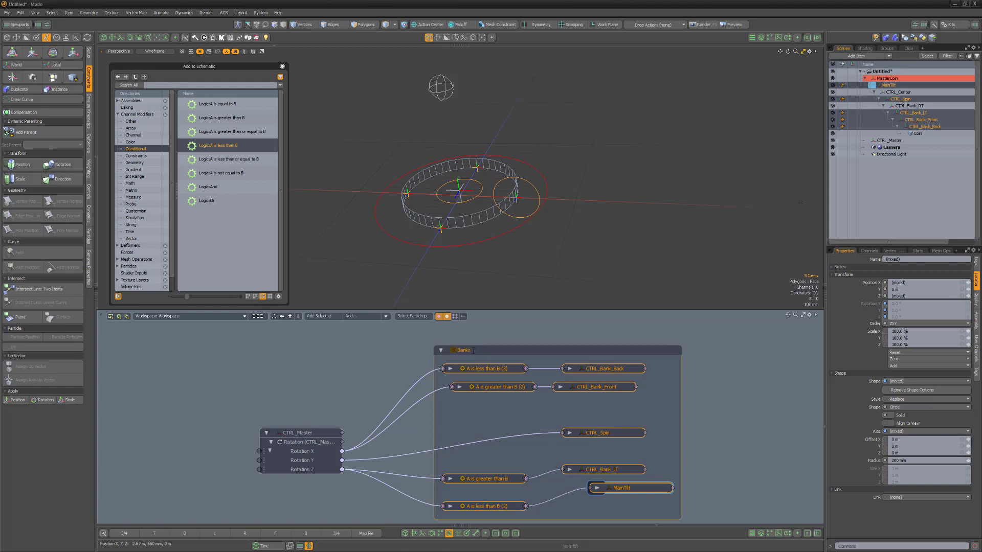
Set the Banks backdrop's editor color to Blue, and collapse it beside the CTRL_Master node
right_click(649, 353)
mouse_move(653, 366)
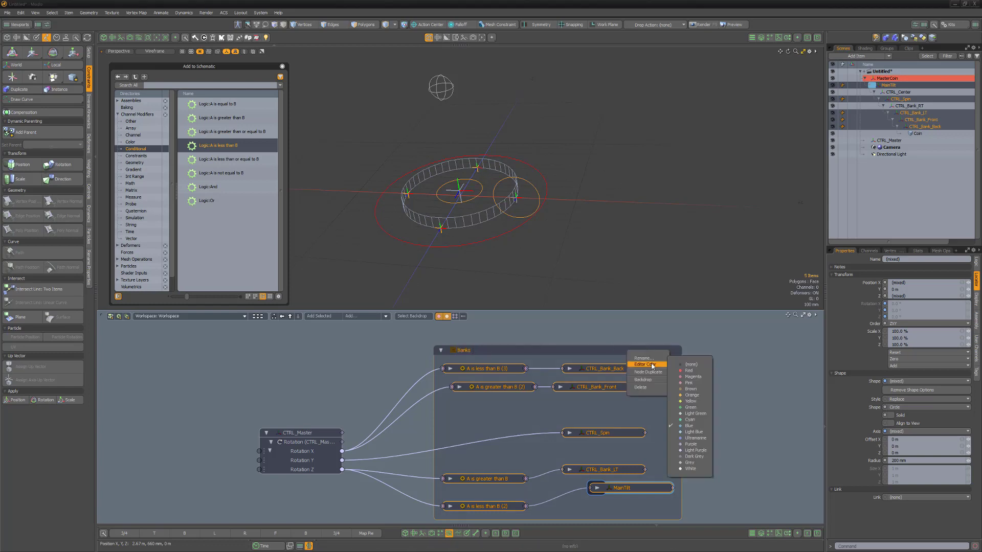
click(697, 428)
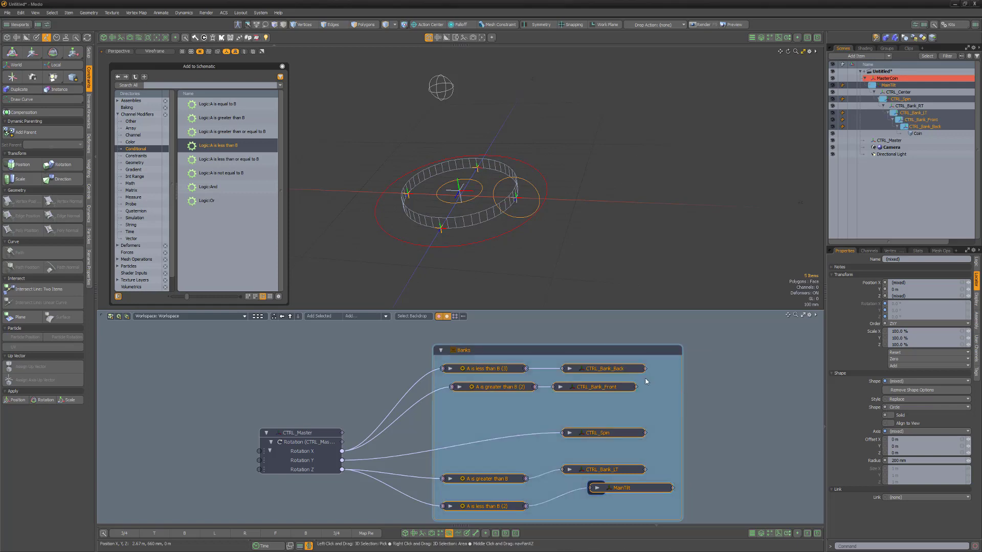
drag(504, 351, 444, 482)
click(431, 351)
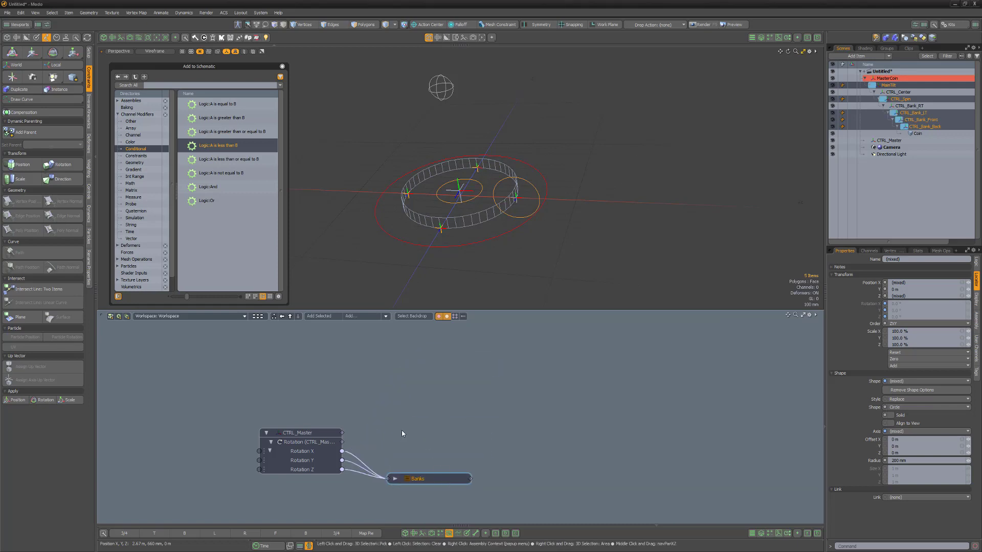
Switch the viewport shading to Default and test the rig by rotating CTRL_Master, undoing the rotation
click(154, 51)
click(152, 75)
click(453, 91)
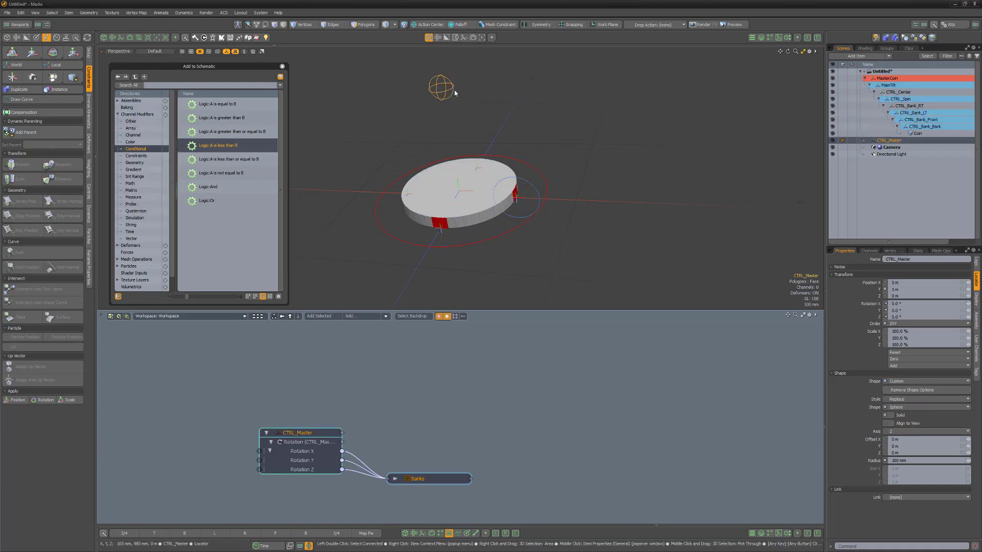
key(e)
drag(470, 59, 439, 128)
key(ctrl+z)
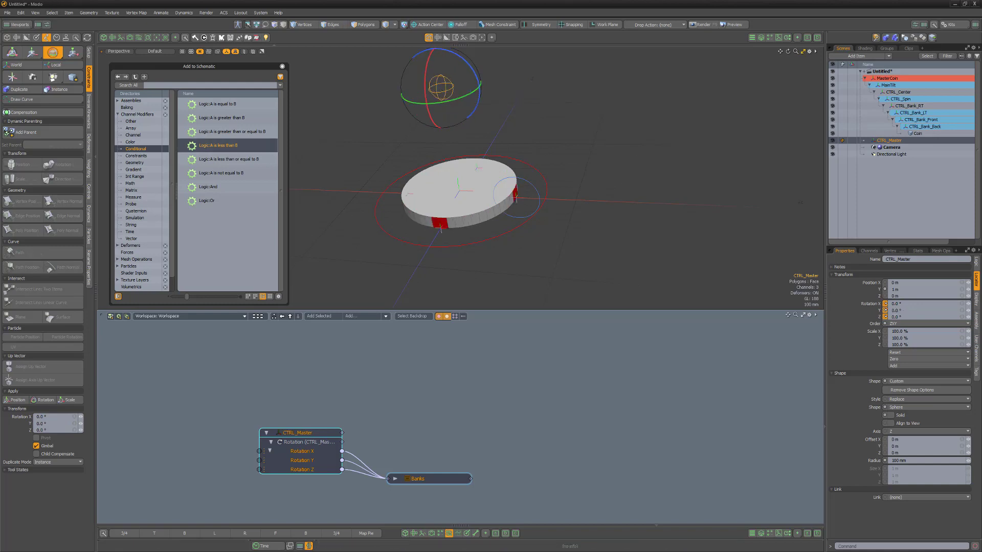
Add the Coin mesh's Rotation X, Y and Z channels to the schematic
click(918, 133)
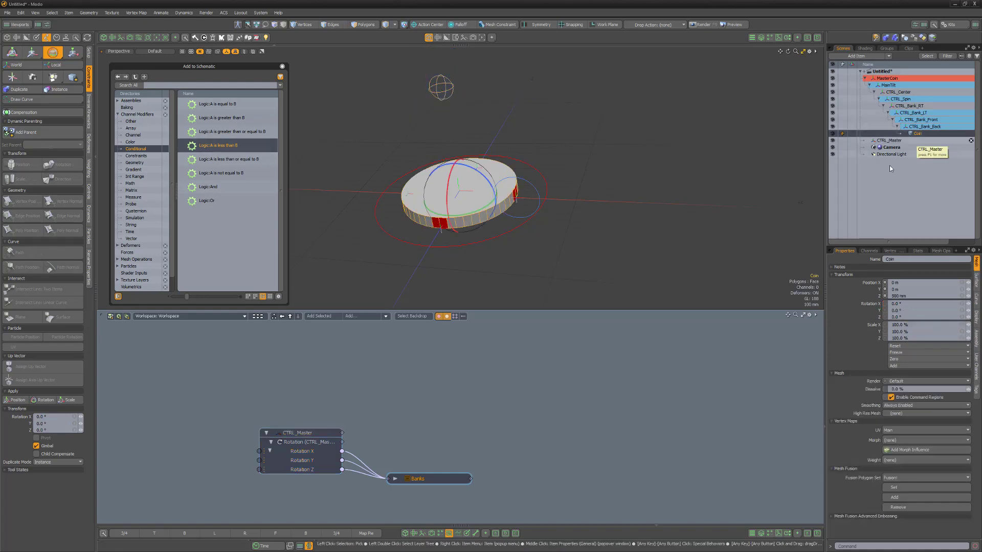
right_click(871, 307)
click(884, 490)
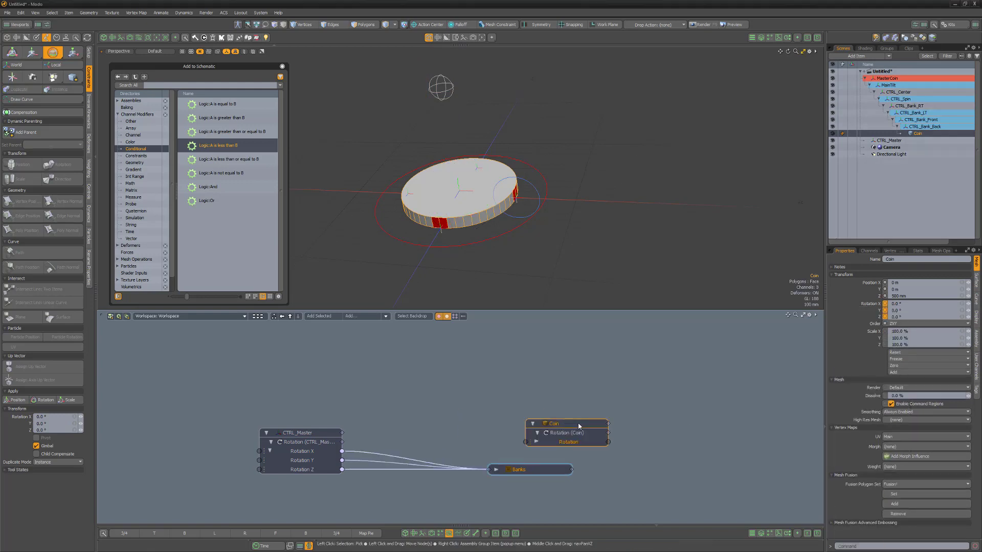
click(557, 395)
Add an Expression node and feed CTRL_Master's Rotation X into Input A and Rotation Y into Input C
click(176, 85)
text(exp)
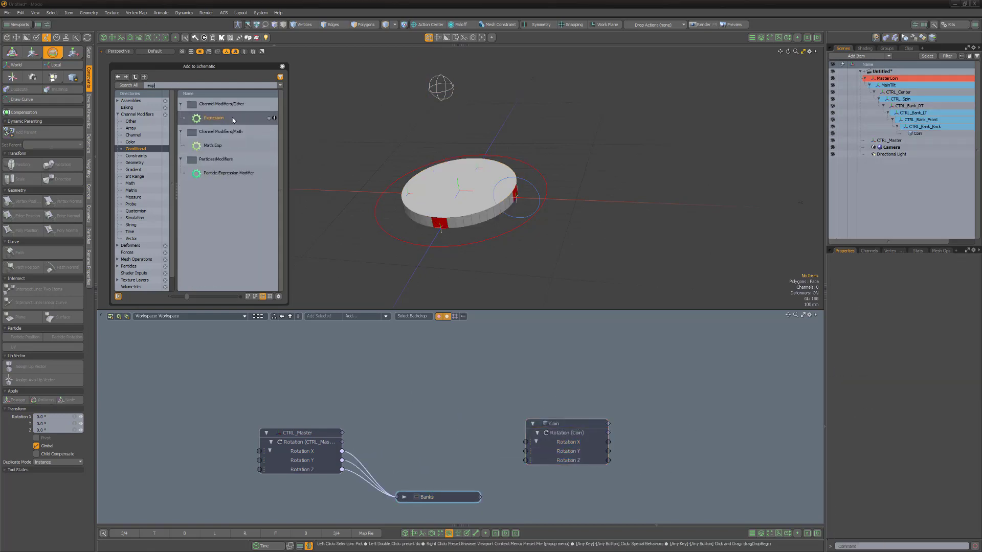
double_click(214, 117)
drag(347, 450, 352, 449)
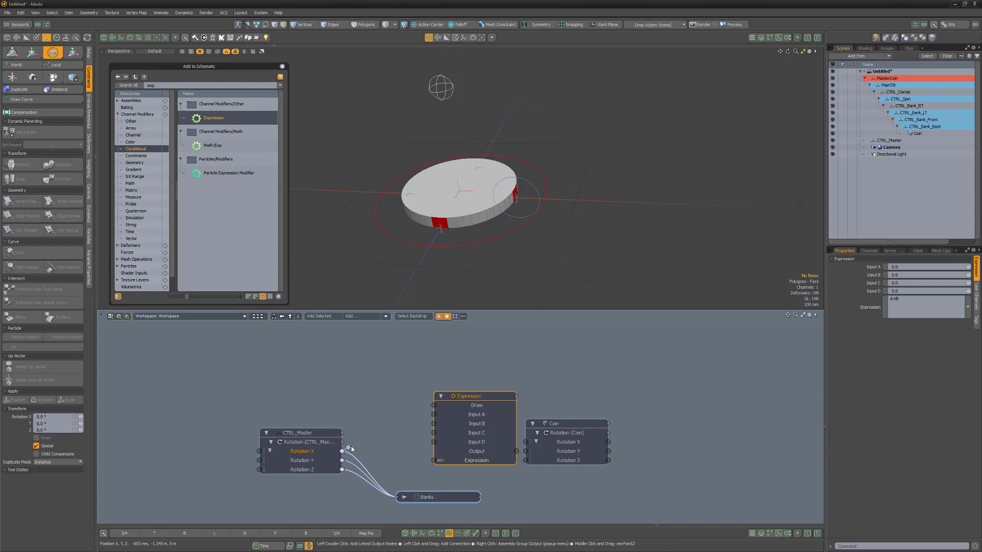
drag(434, 417, 435, 416)
drag(436, 435, 434, 433)
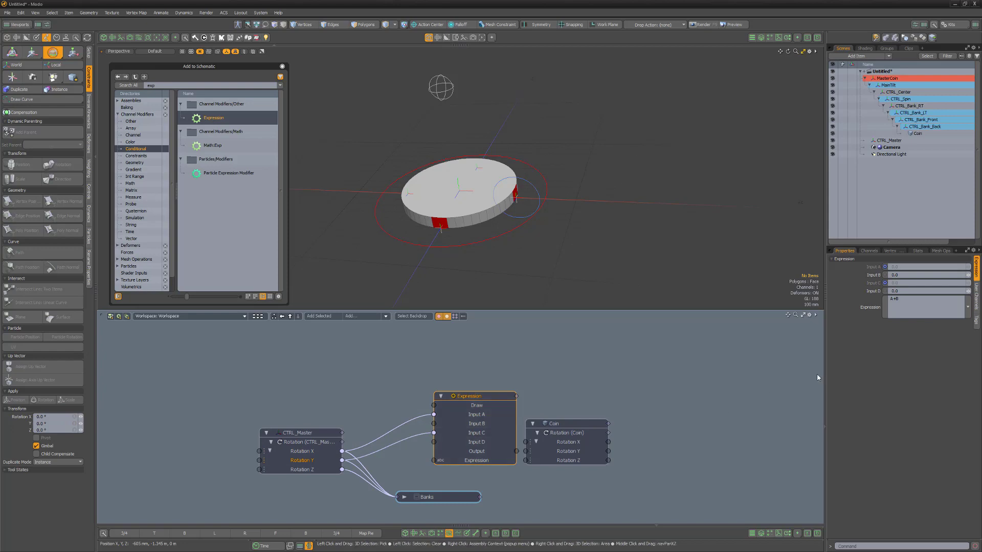
Set the Expression node's formula to A!=B?C:D
click(894, 302)
text(A!=B?C:)
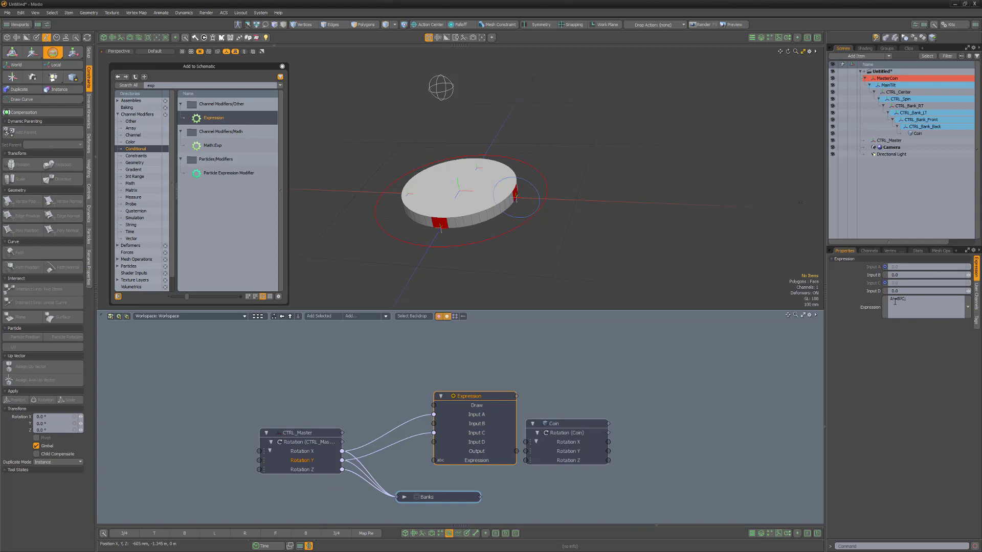
text(D)
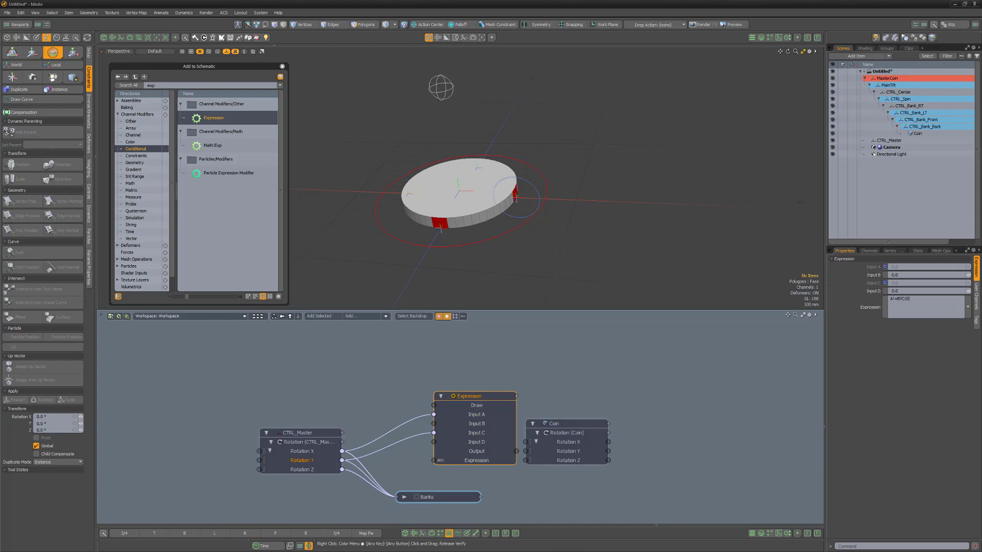
Route the Expression output through a Basic Math:Multiply node with Value B at -1.0 into Coin's Rotation Y
click(158, 86)
text(mul)
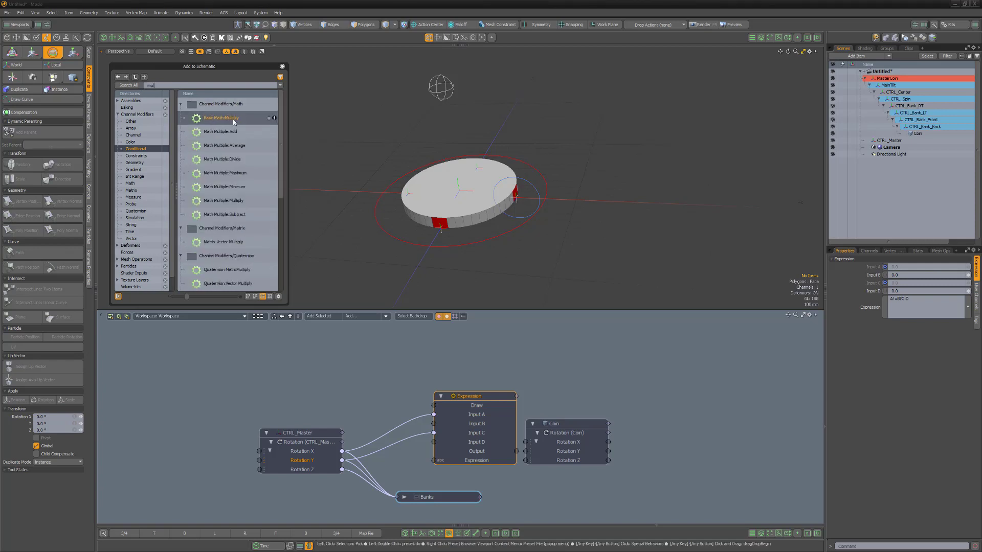
drag(232, 118, 530, 368)
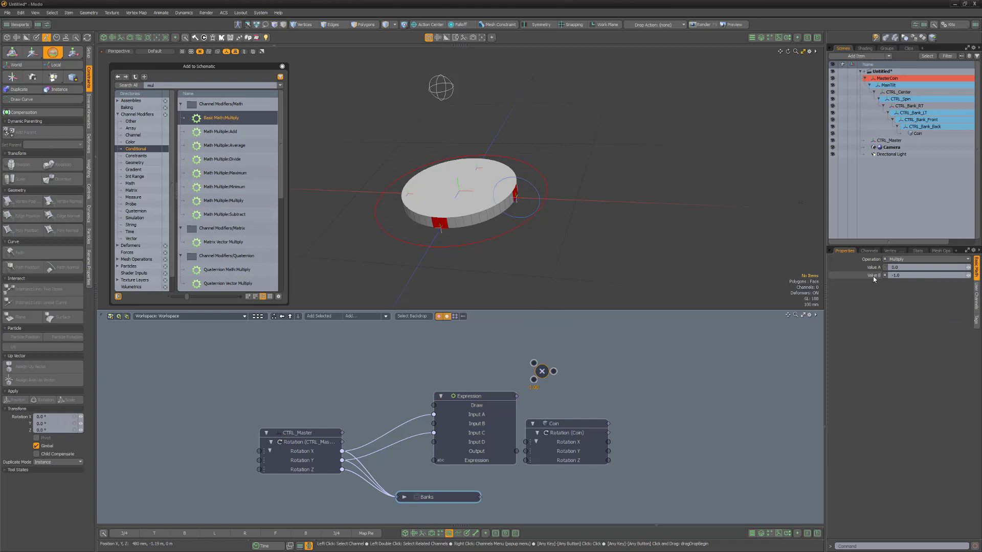
drag(523, 435, 533, 363)
drag(563, 423, 635, 414)
drag(554, 372, 598, 442)
Move the Expression, Multiply and Coin nodes into the Banks backdrop and collapse it beside CTRL_Master
drag(417, 355, 709, 457)
shift+drag(495, 404, 467, 496)
shift+drag(467, 502, 464, 501)
drag(463, 452, 527, 376)
drag(522, 418, 521, 347)
drag(674, 439, 674, 374)
click(634, 370)
click(469, 341)
click(459, 323)
drag(502, 323, 464, 488)
key(q)
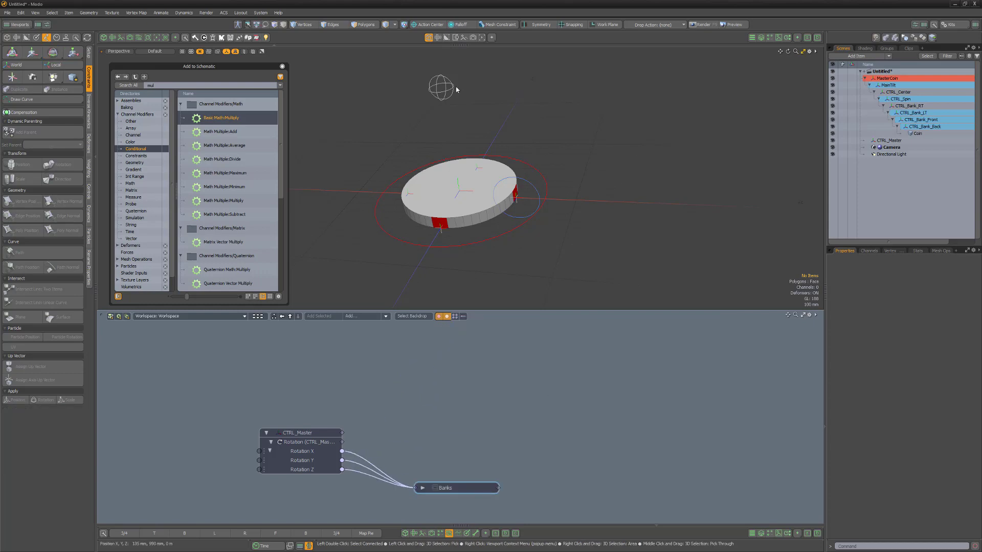
Test the rig by rotating CTRL_Master in the viewport, and undo the rotations
click(452, 90)
key(e)
mouse_move(465, 101)
mouse_down()
mouse_move(355, 106)
mouse_move(537, 79)
mouse_move(465, 101)
mouse_up()
mouse_move(428, 66)
mouse_down()
mouse_move(424, 105)
mouse_move(450, 105)
mouse_move(415, 76)
mouse_up()
key(ctrl+z)
key(ctrl+z)
key(ctrl+z)
key(q)
click(555, 131)
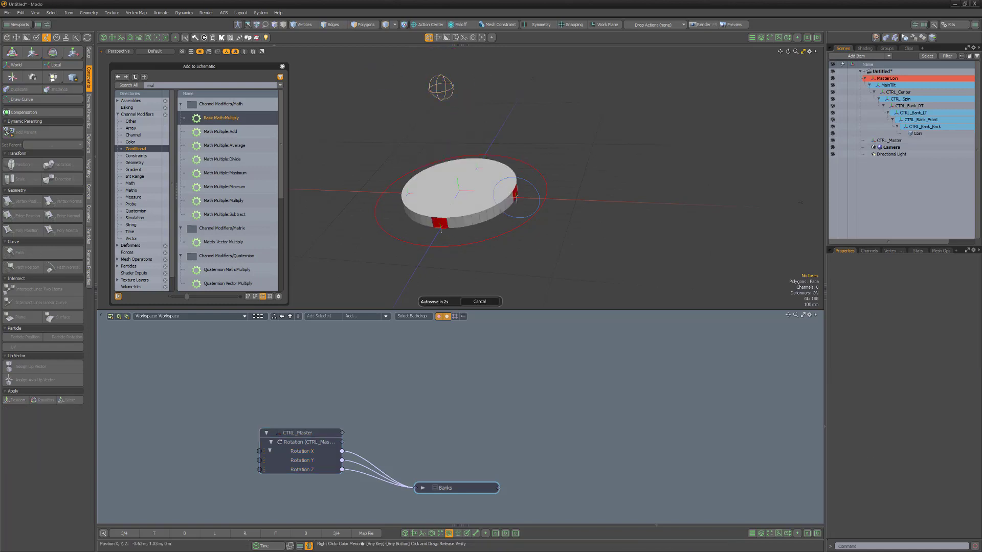
Assign the Rotate Tool as CTRL_Master's selection command in its Assembly utility properties
click(443, 89)
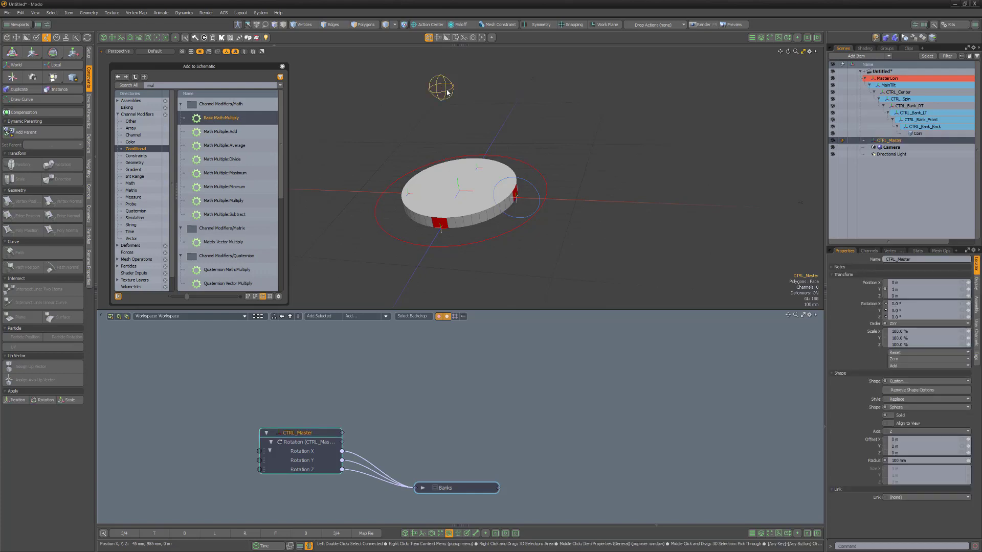
click(977, 308)
click(966, 331)
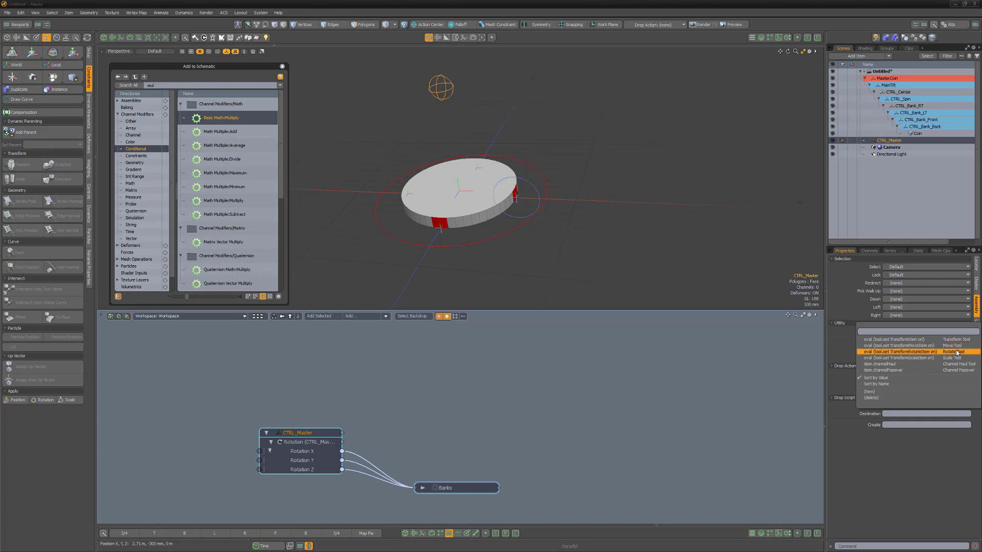
click(957, 352)
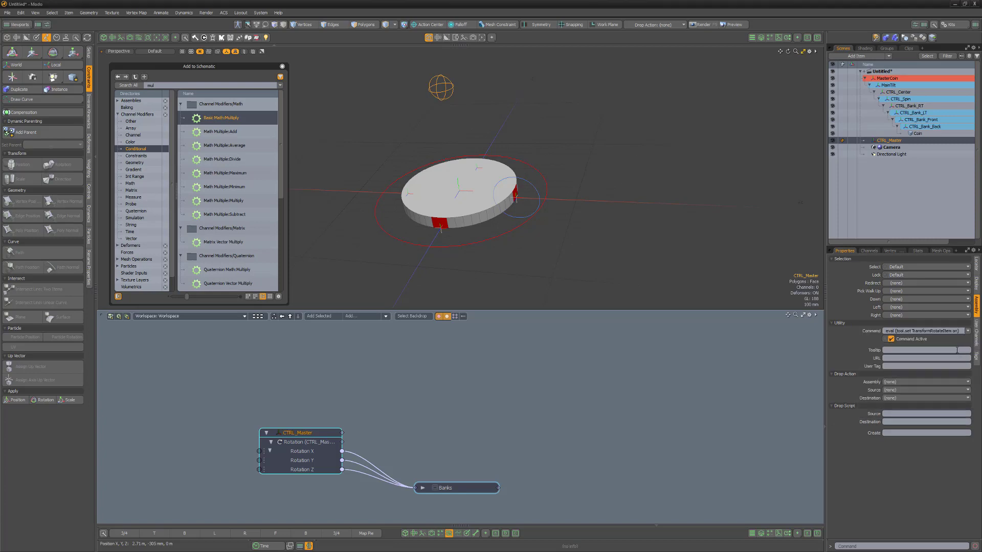
Test CTRL_Master's command by reselecting the locator in the viewport, and deselect it
click(448, 94)
key(e)
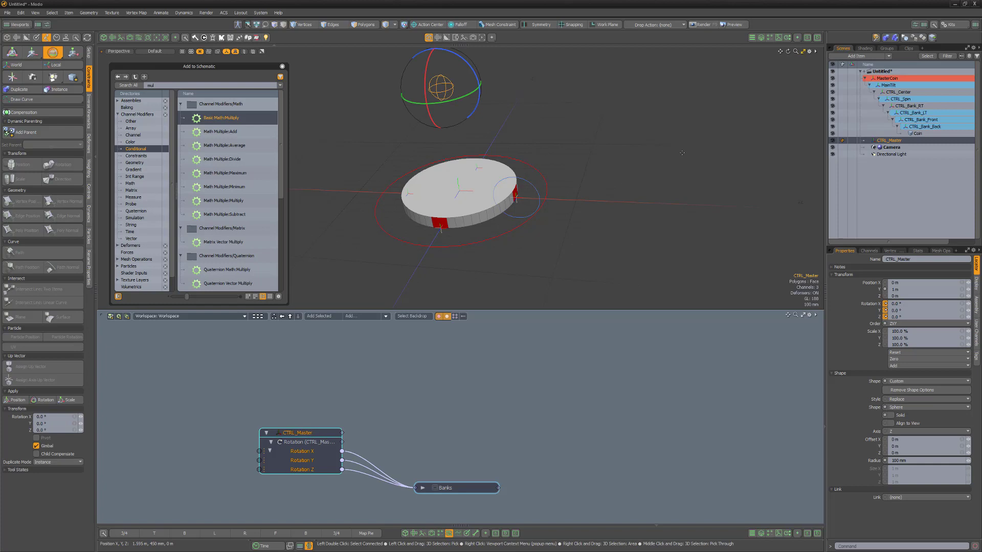
key(space)
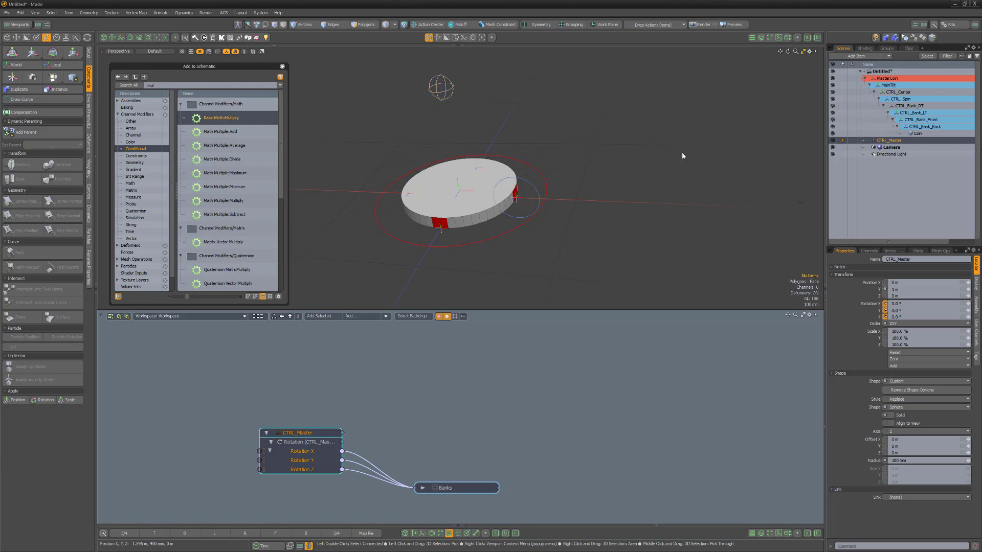
click(682, 153)
click(450, 92)
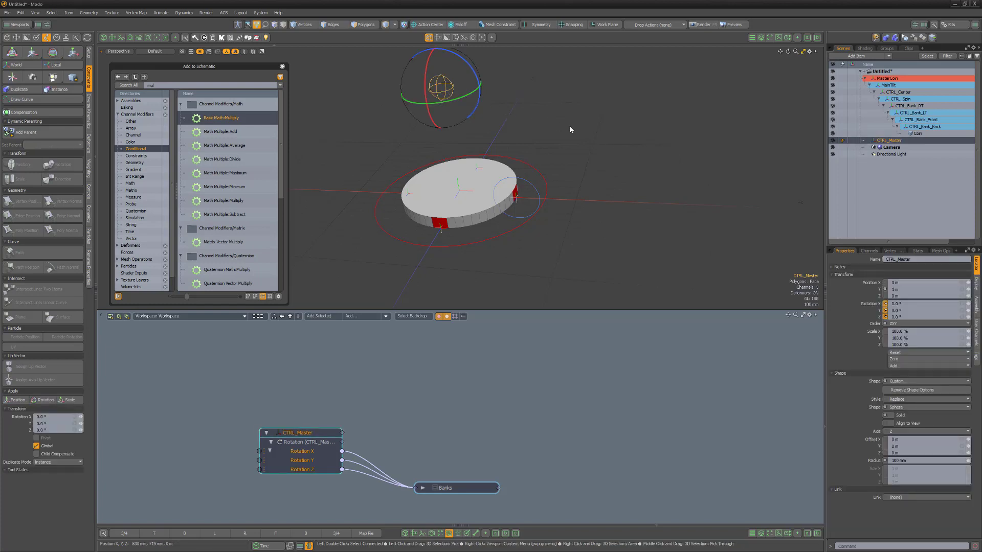
click(800, 202)
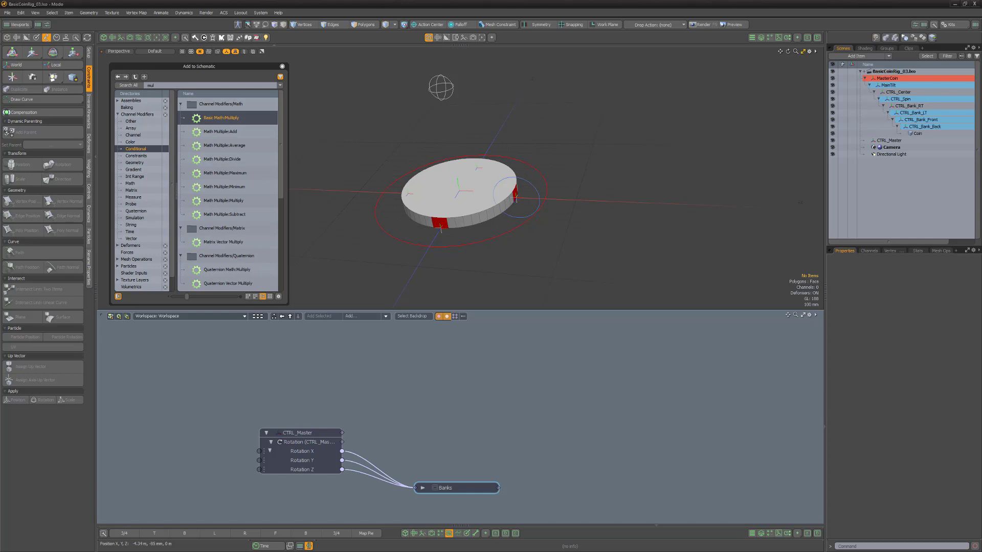
Add a locator to the scene and rename it CTRL_Revolve
click(11, 77)
double_click(881, 148)
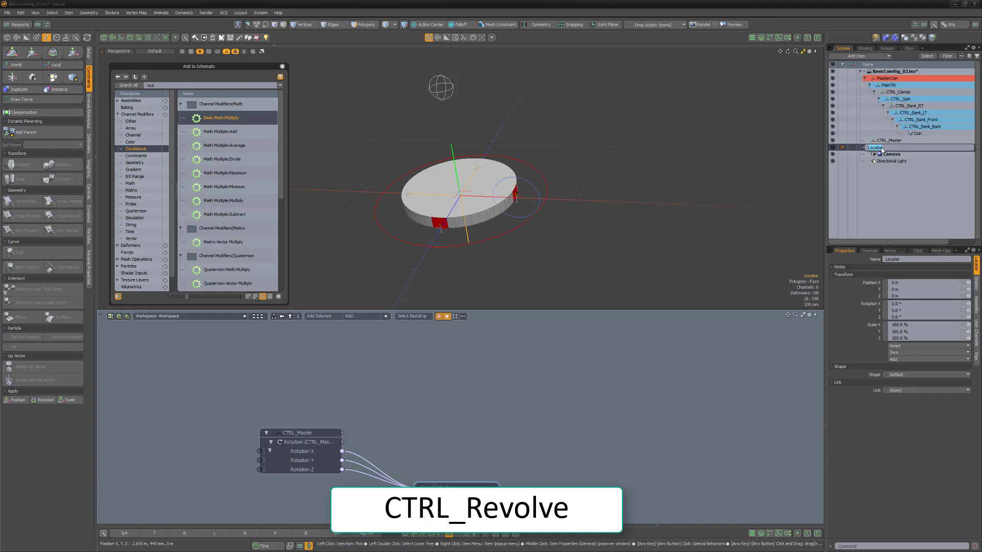
text(CTRL_Revolve)
key(Return)
Give CTRL_Revolve a custom, non-solid Rhombus shape with a size of 350 mm on all axes
click(918, 374)
click(915, 381)
click(915, 400)
click(908, 411)
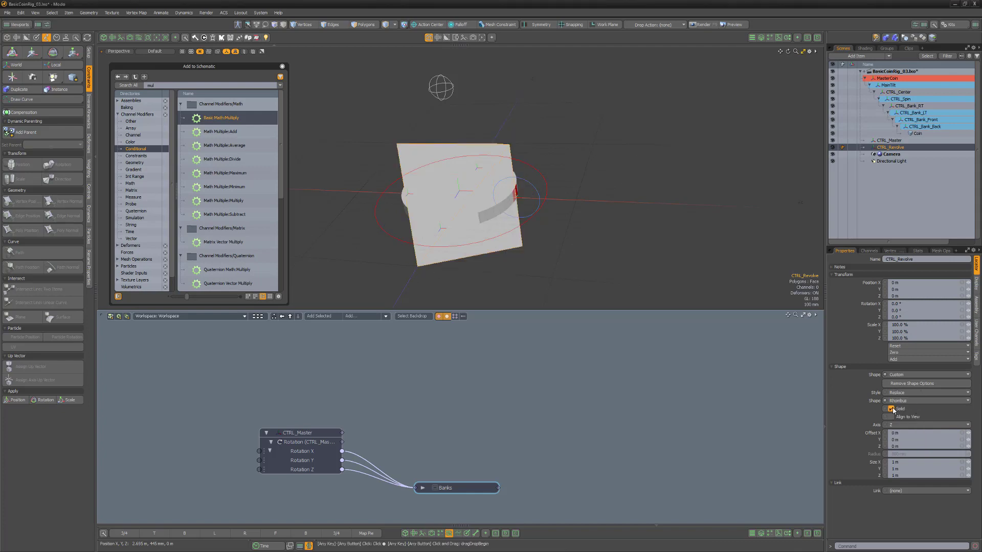
click(964, 463)
text(.35)
key(Return)
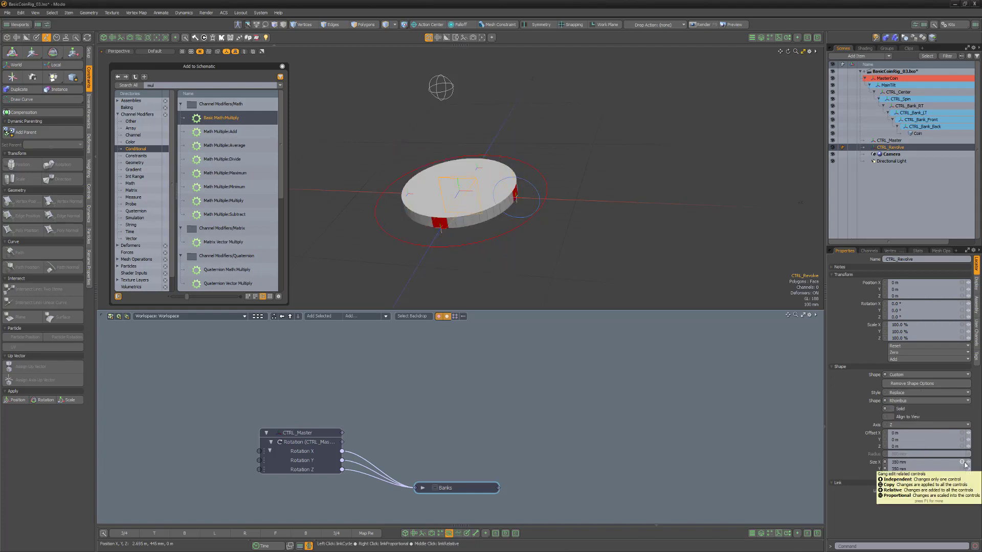
Constrain CTRL_Revolve's position to CTRL_Center
scroll(562, 199, up, 3)
alt+drag(563, 199, 449, 215)
scroll(449, 215, down, 2)
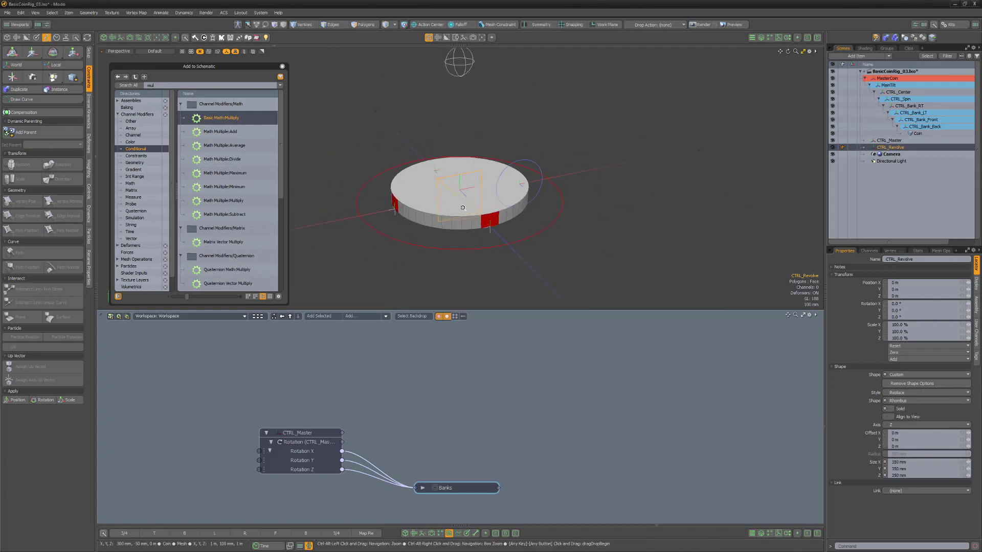
ctrl+click(910, 94)
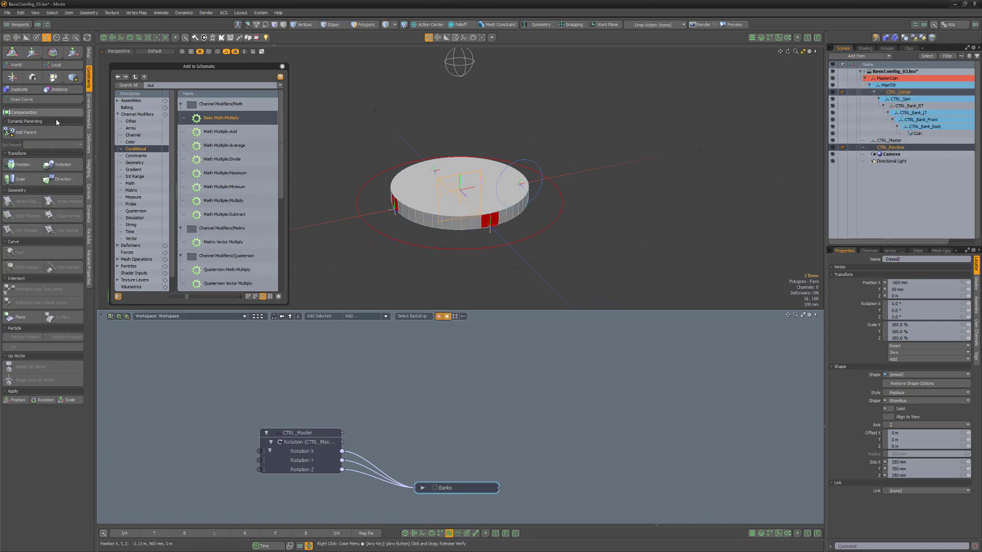
click(32, 166)
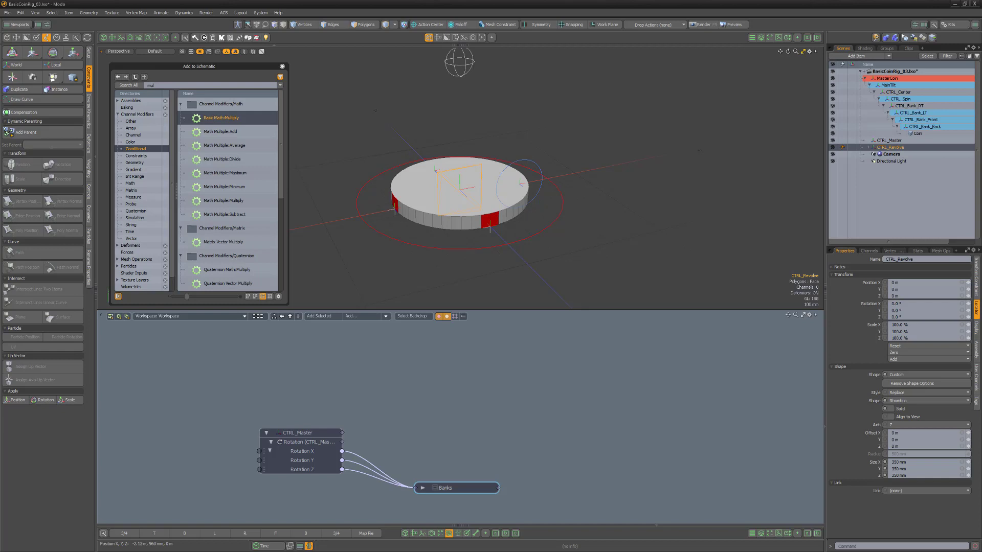
Add a Revolve channel modifier to the schematic above the Banks backdrop
click(170, 85)
text(revol)
drag(211, 118, 405, 388)
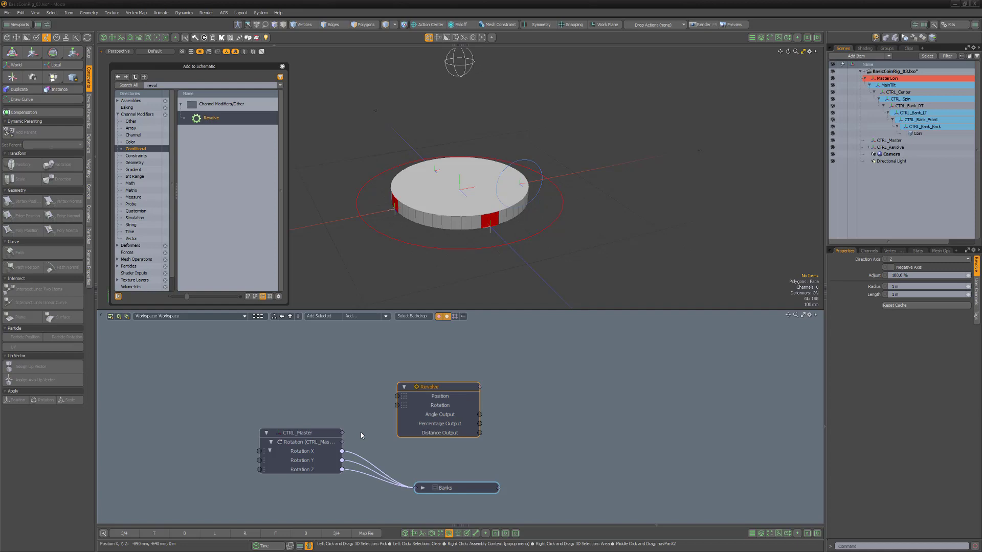
Add CTRL_Master's World Position and World Rotation channels to its node and link them to Revolve's Position and Rotation inputs
click(314, 433)
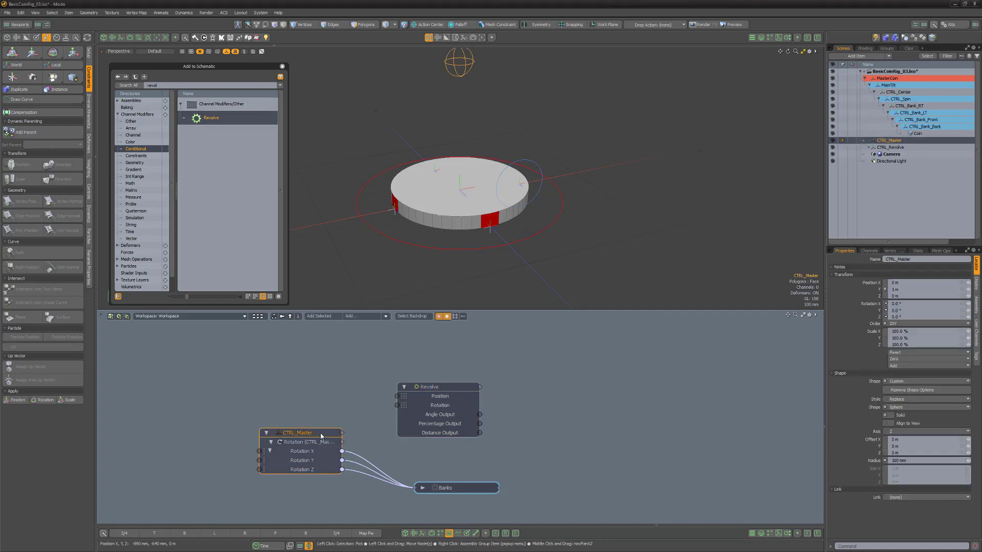
click(869, 250)
click(872, 413)
ctrl+click(872, 420)
drag(396, 375, 361, 374)
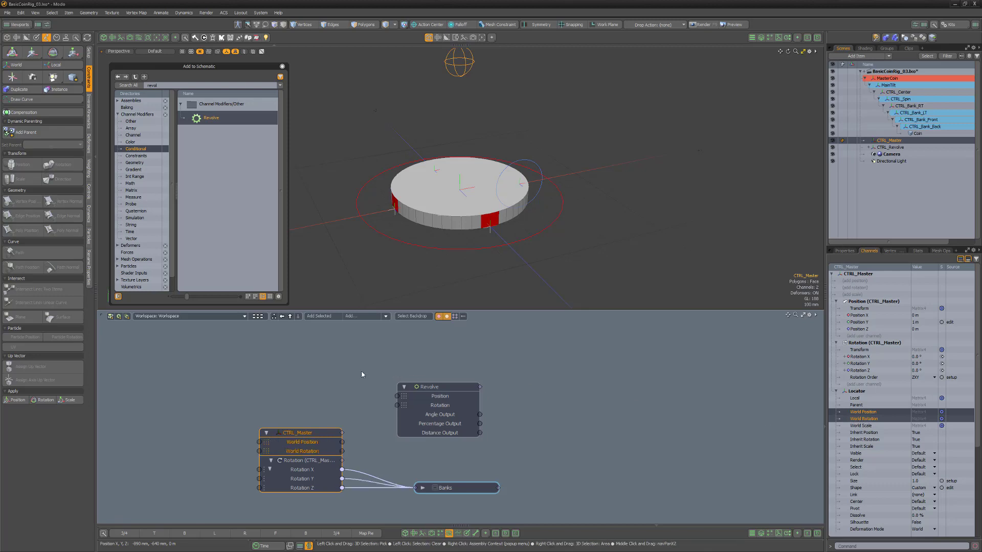
drag(342, 442, 396, 396)
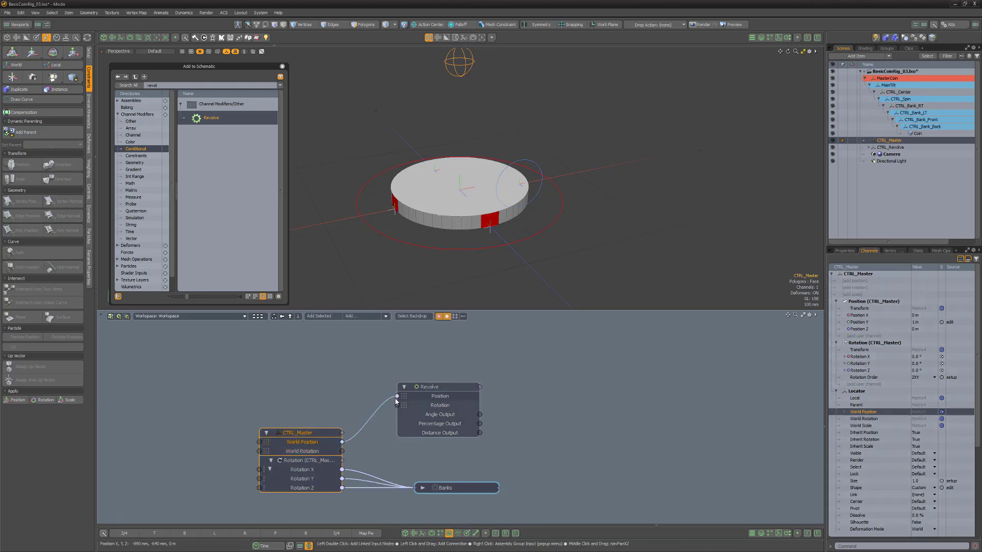
drag(343, 451, 397, 405)
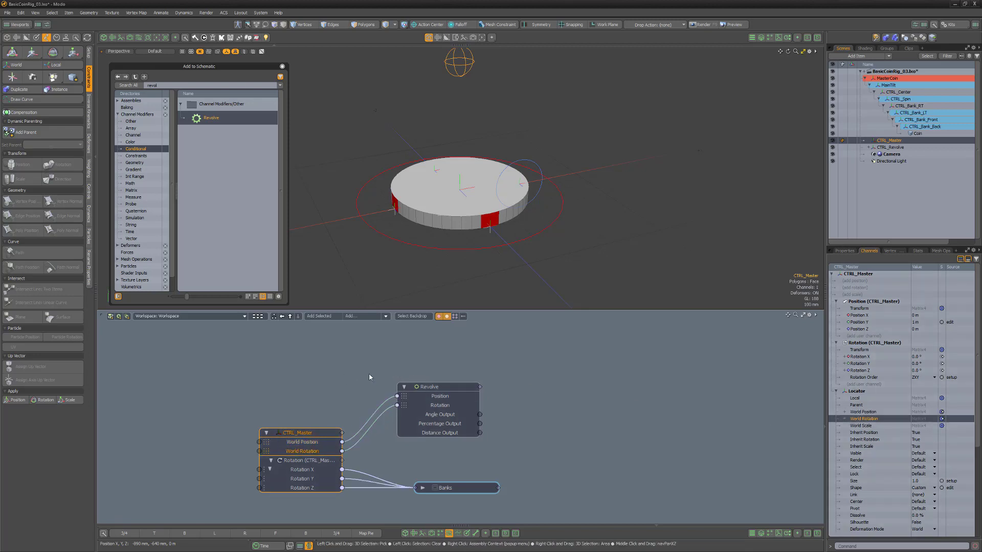
Add CTRL_Revolve's Rotation X channel to the schematic and drive it from Revolve's Angle Output
click(890, 147)
click(844, 251)
right_click(871, 305)
click(883, 488)
drag(497, 398, 679, 380)
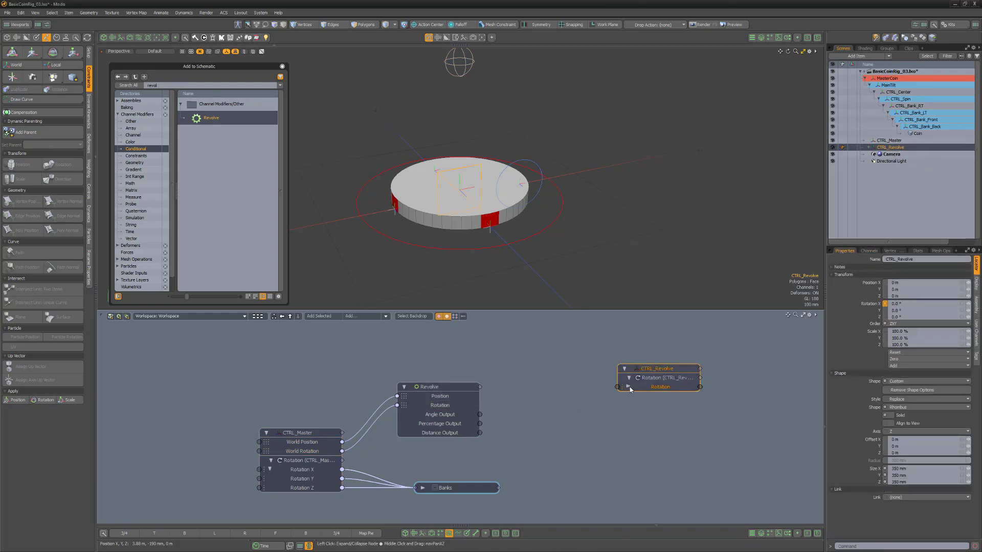
drag(480, 414, 617, 388)
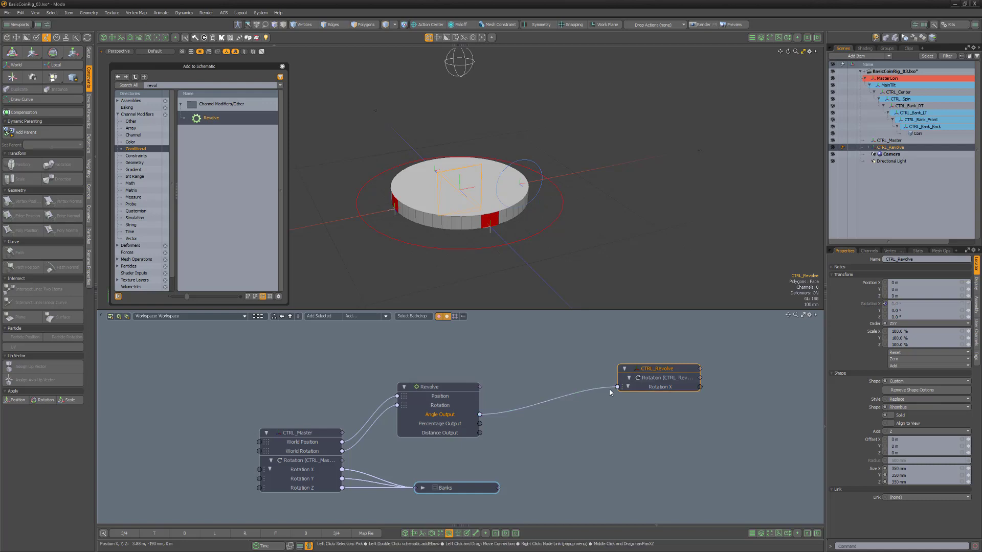
Set the Revolve modifier's radius to 500 mm
click(454, 390)
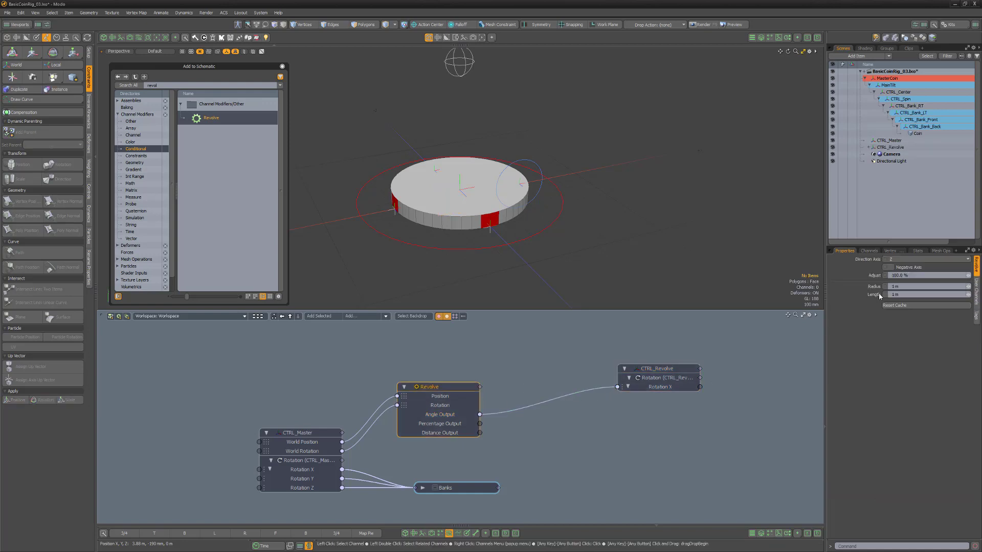
text(500mm)
key(Return)
click(611, 441)
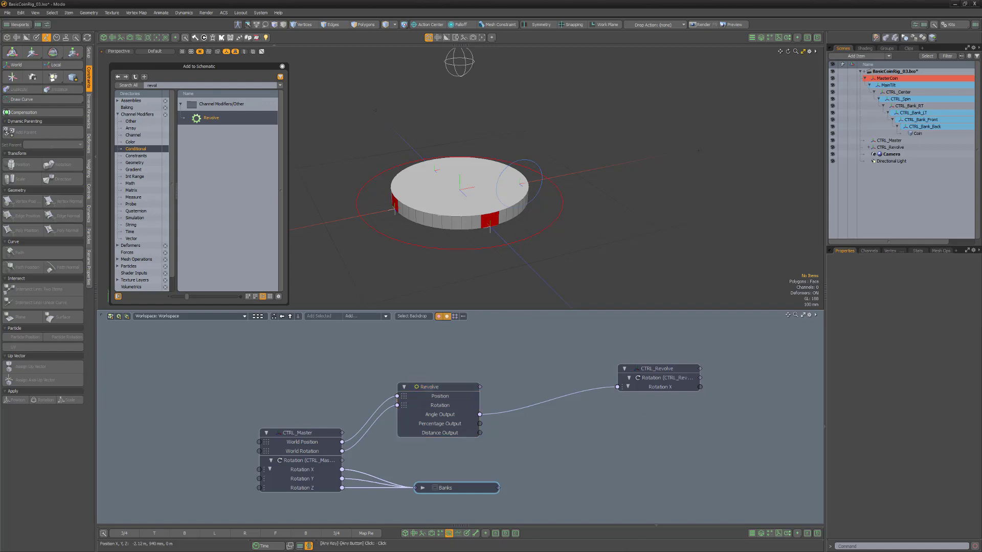
Add CTRL_Master's Position Z channel to its schematic node
click(310, 433)
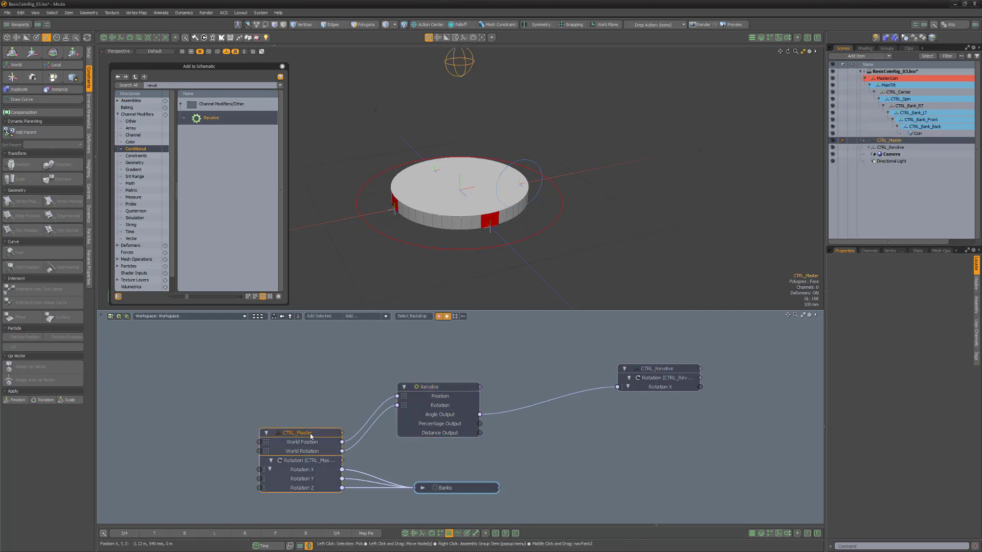
right_click(868, 299)
click(883, 480)
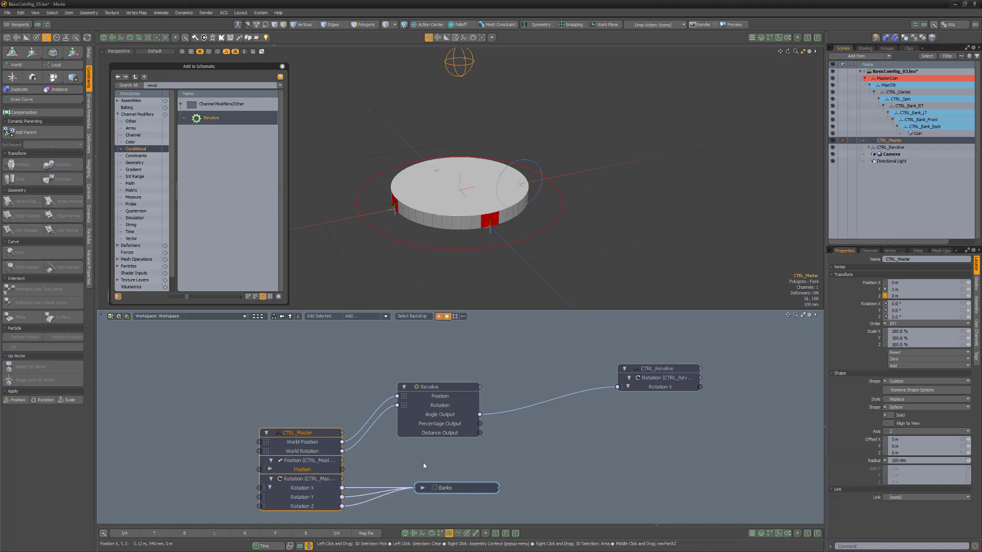
Expand Banks, add MainTilt's Position Z channel to its node, and drive it from CTRL_Master's Position Z
click(422, 487)
alt+drag(662, 512, 633, 388)
scroll(574, 458, down, 3)
drag(554, 488, 571, 346)
scroll(603, 371, up, 4)
click(603, 371)
right_click(872, 297)
click(881, 481)
drag(256, 353, 550, 387)
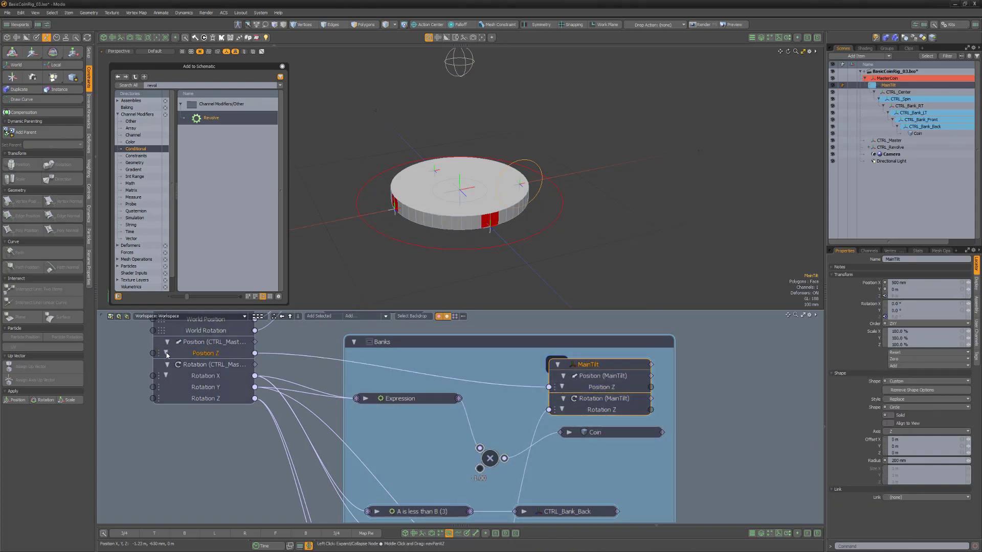
Collapse the Banks backdrop and move it below the Revolve node beside CTRL_Master
click(354, 343)
drag(409, 343, 398, 433)
scroll(436, 376, down, 3)
middle_drag(436, 376, 435, 447)
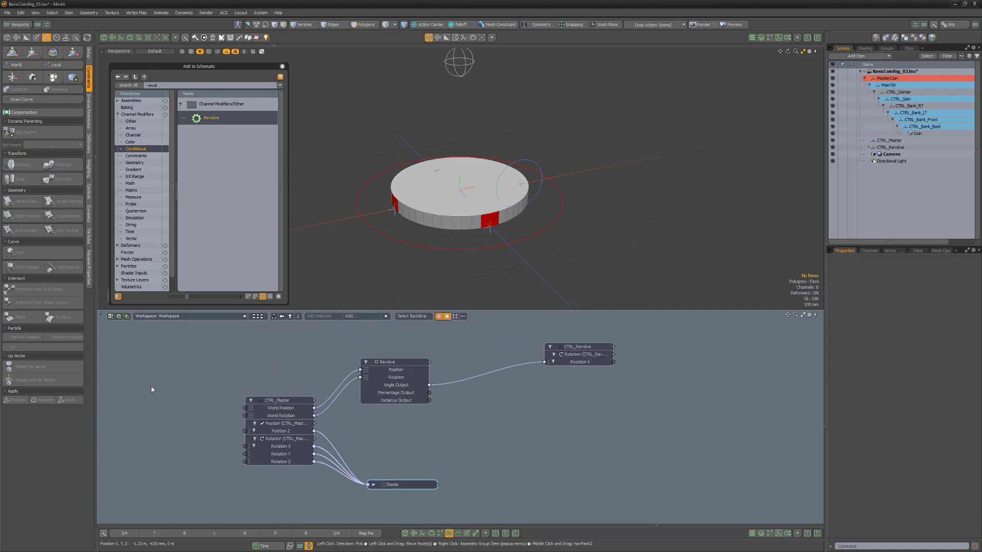
Constrain CTRL_Center's rotation to CTRL_Revolve and set the constraint output's Z opacity to 0%
click(907, 93)
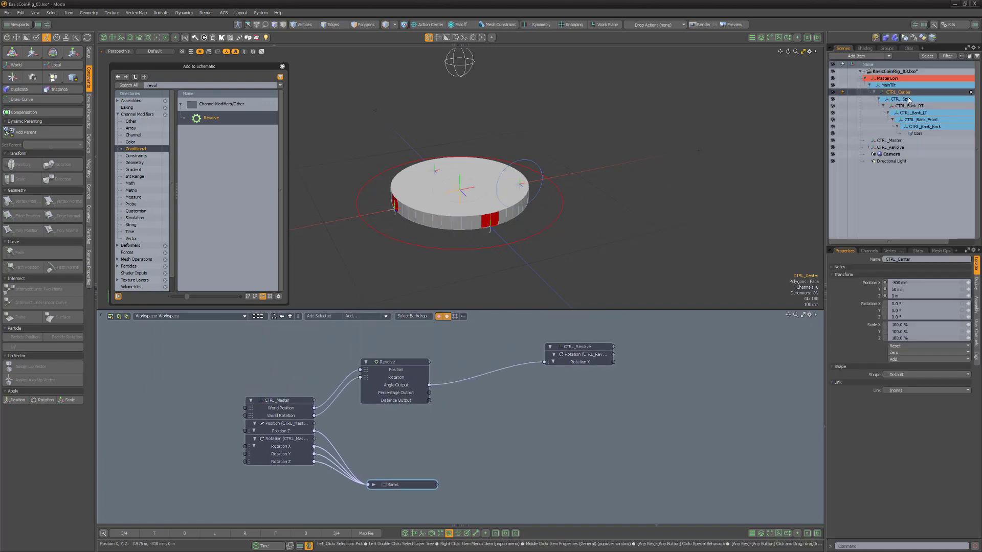
ctrl+click(898, 148)
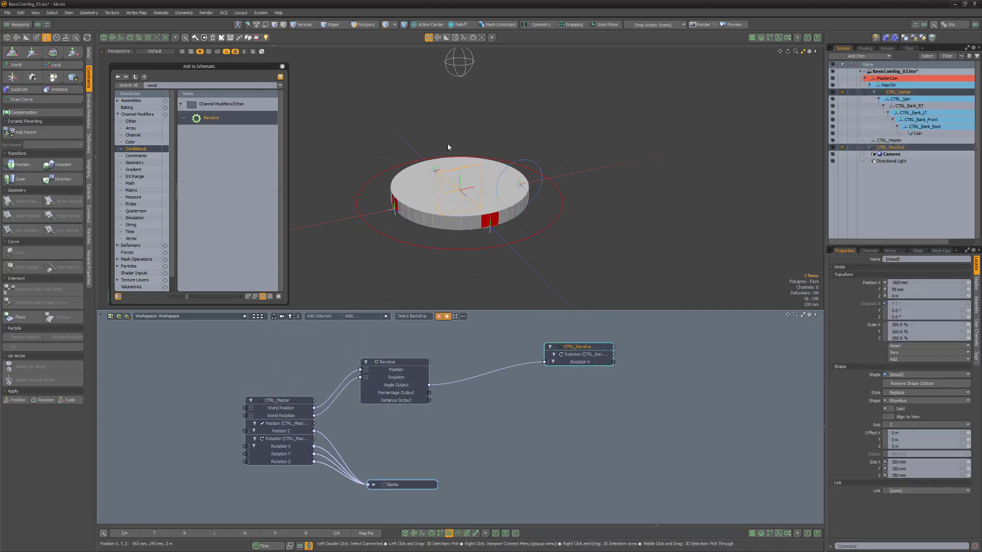
click(56, 168)
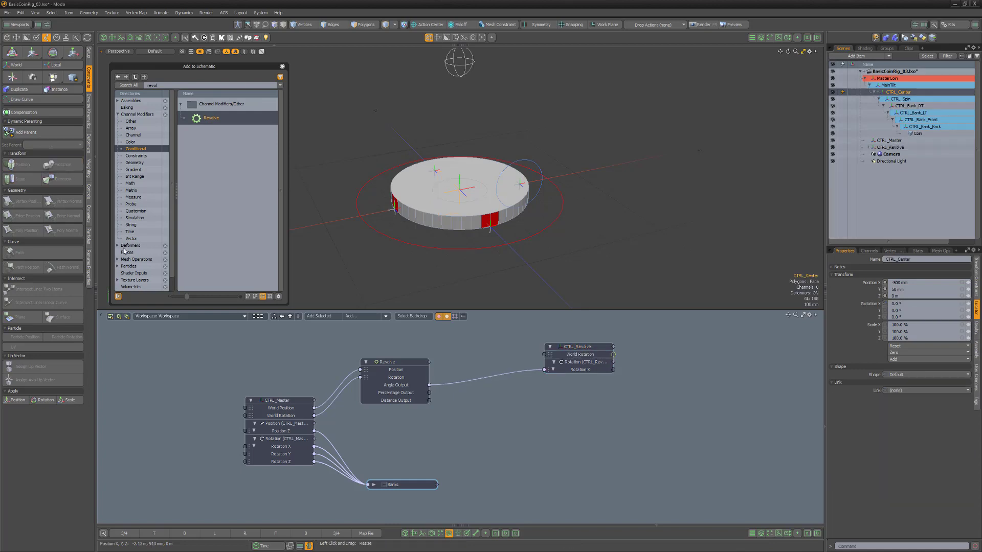
click(976, 284)
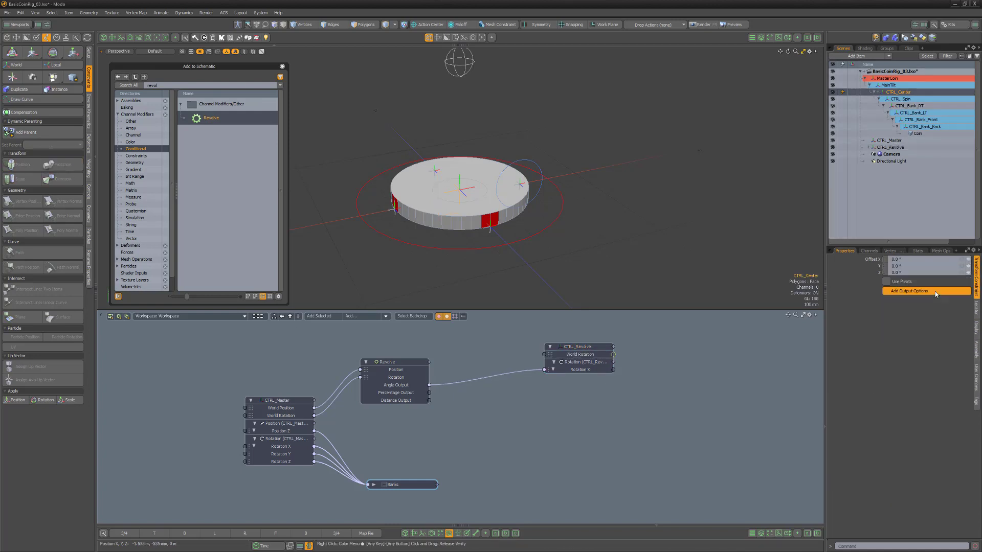
click(977, 277)
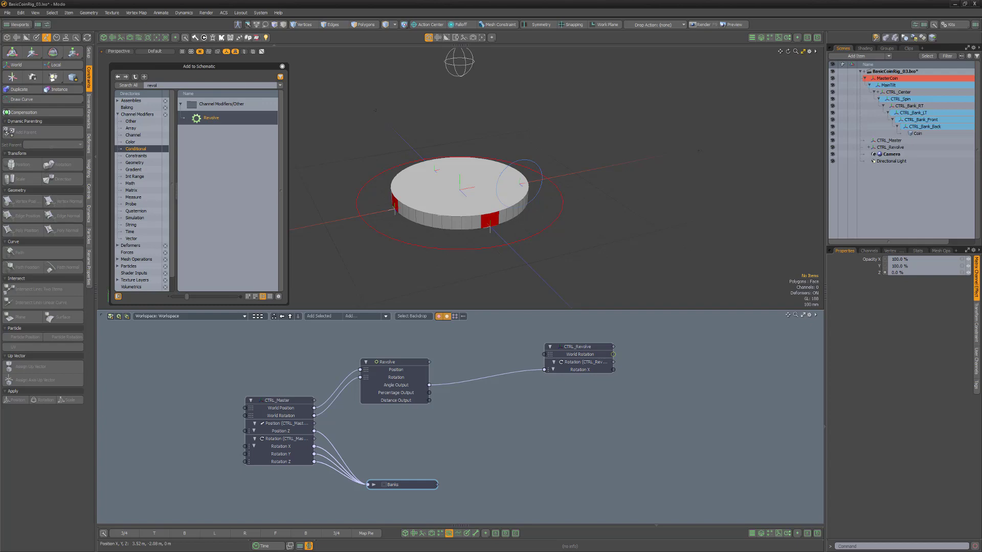
Rotate CTRL_Master about Z to about -76° and move it along Z to test the coin's tilt and rolling
scroll(514, 255, down, 3)
click(492, 149)
key(e)
drag(497, 112, 569, 169)
key(w)
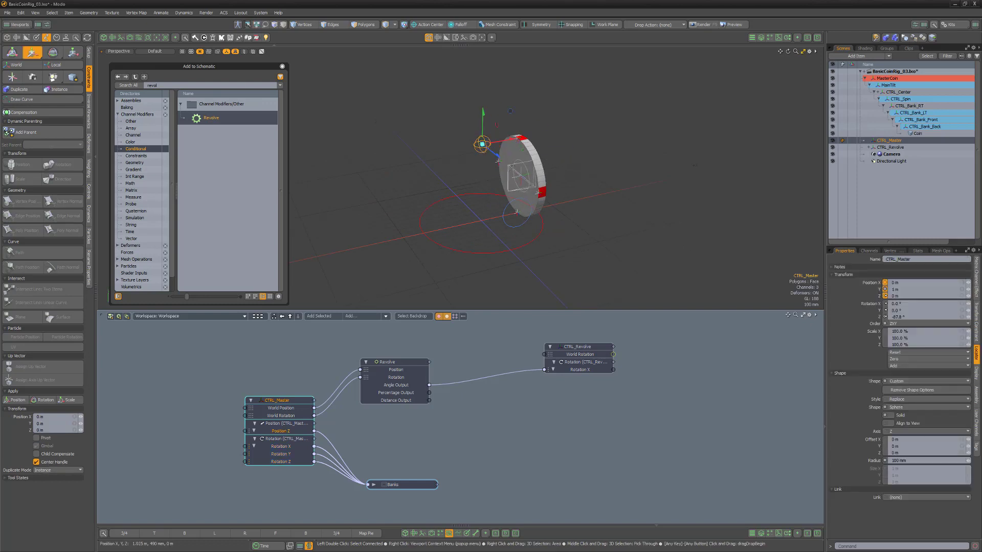
drag(502, 157, 466, 116)
key(e)
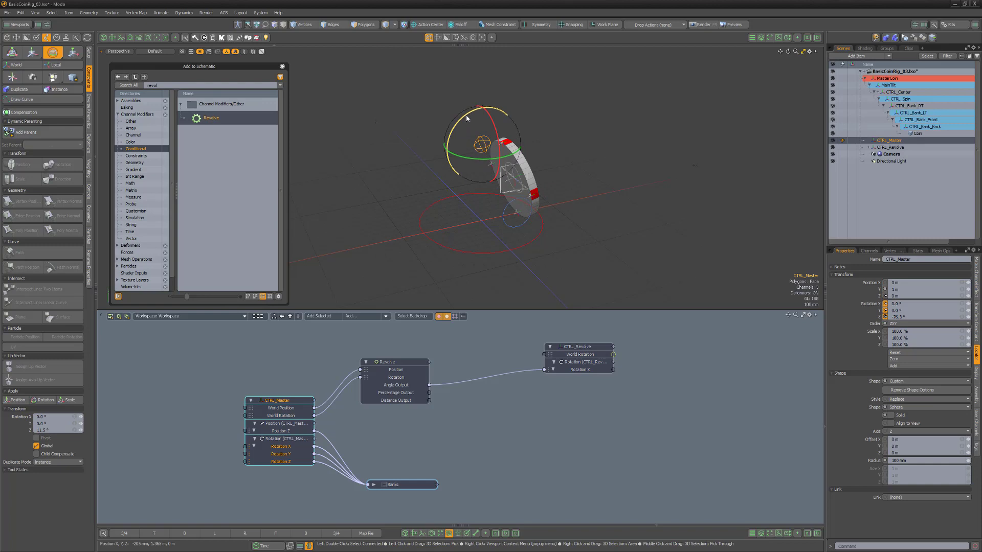
key(w)
drag(496, 156, 655, 271)
Undo the test rotations and moves of CTRL_Master
key(ctrl+z)
key(ctrl+z)
key(ctrl+z)
key(ctrl+z)
key(ctrl+z)
key(ctrl+z)
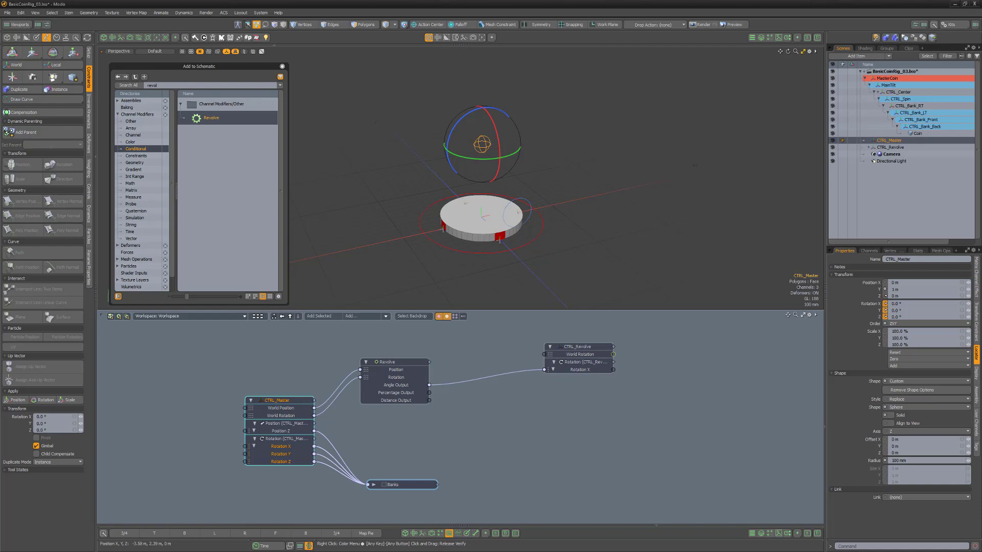
Create a Boolean user channel named Show_Rig on CTRL_Master
click(283, 402)
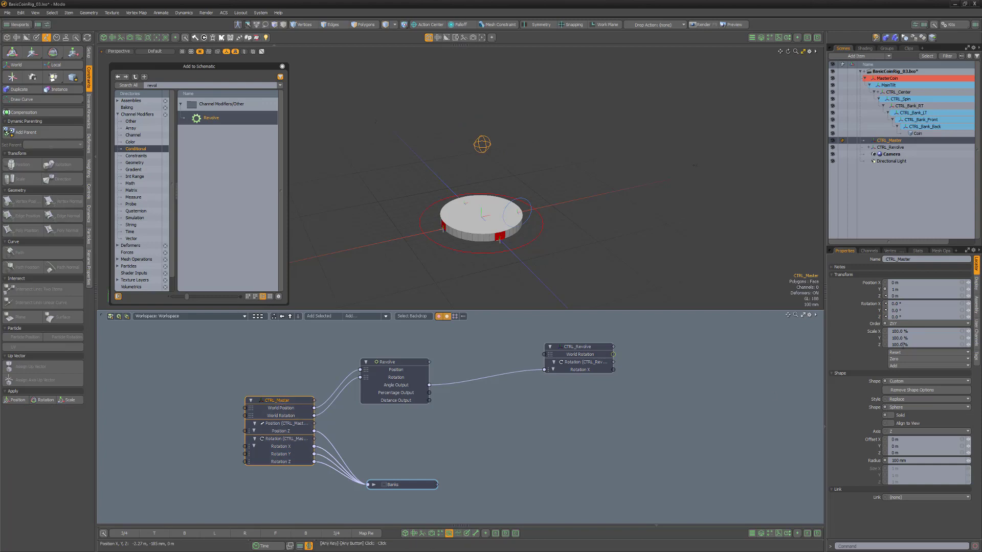
click(976, 333)
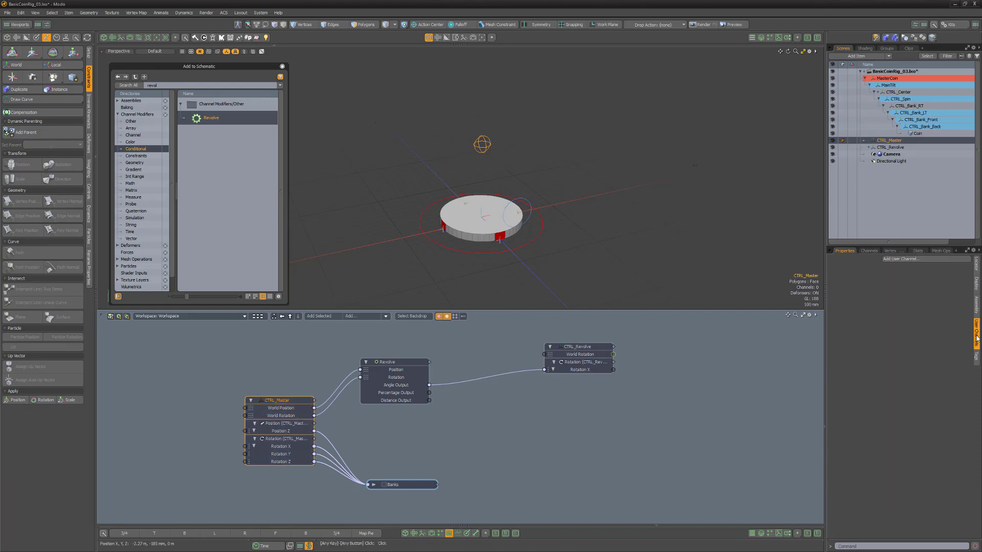
click(891, 260)
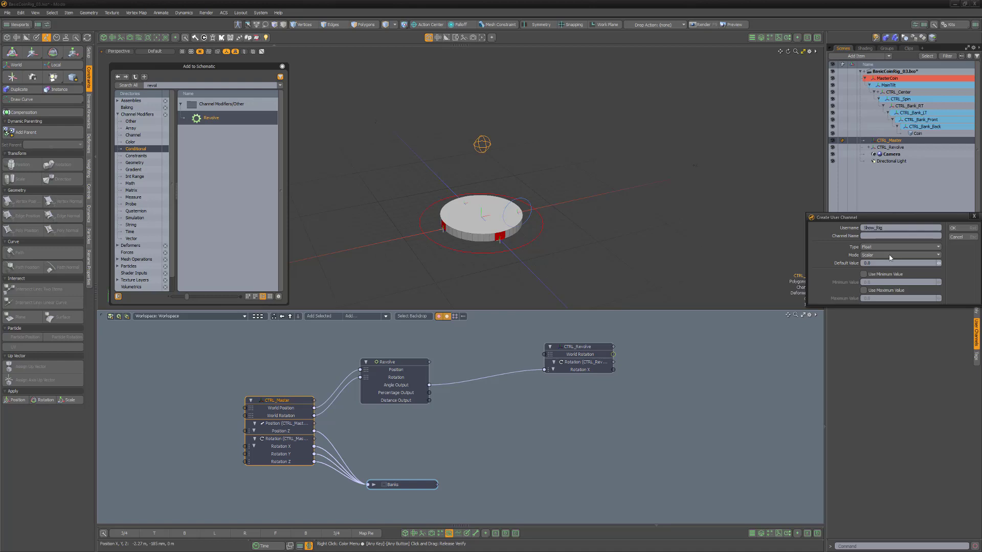
click(893, 248)
click(905, 326)
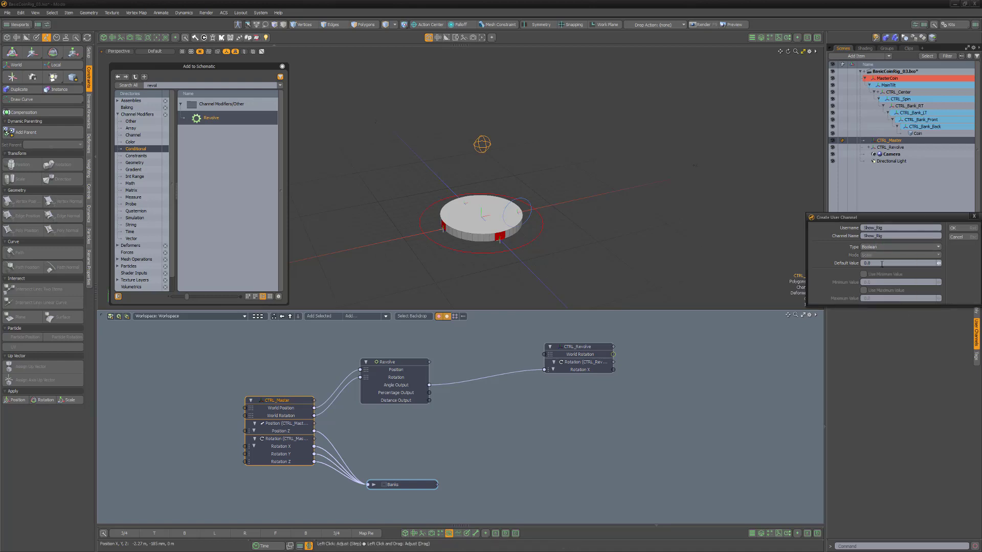
click(954, 228)
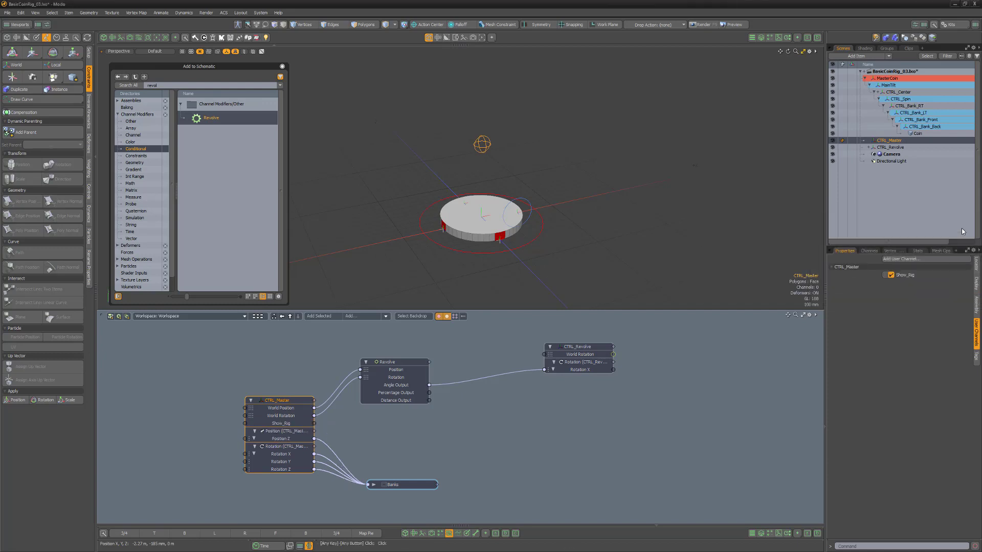
Add an A is equal to B logic modifier to the schematic and link CTRL_Master's Show_Rig to its Value A
key(BackSpace)
key(BackSpace)
key(BackSpace)
key(BackSpace)
key(BackSpace)
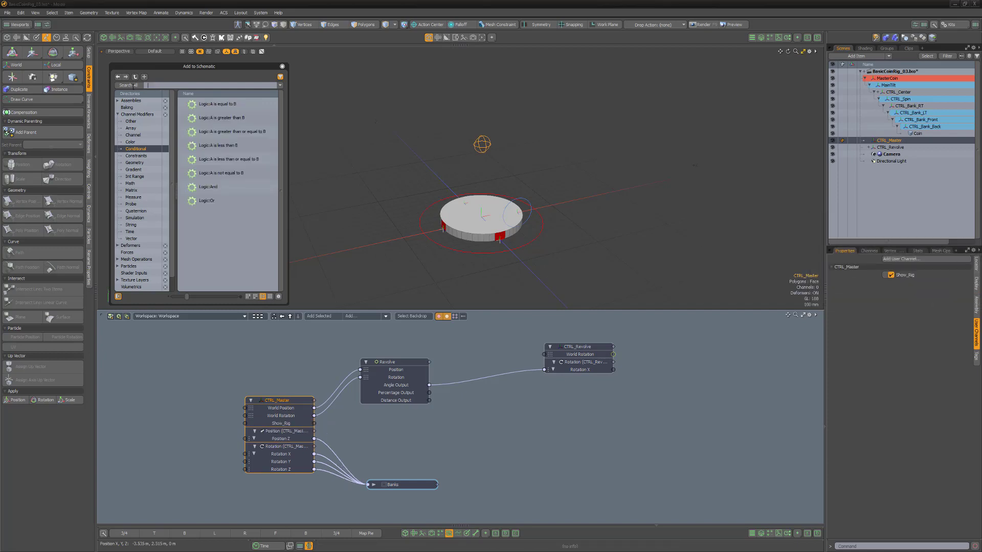
drag(218, 104, 492, 423)
drag(314, 423, 490, 431)
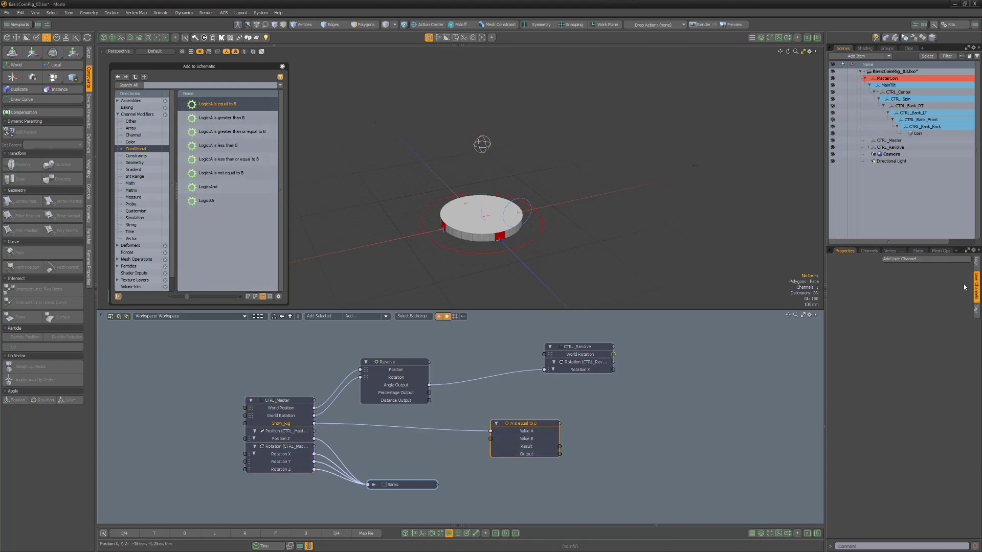
Configure the logic node with Value B 1.0, outputting True Value 1.0 if true and False Value 2.0 if false
click(976, 263)
click(902, 291)
text(1)
key(Tab)
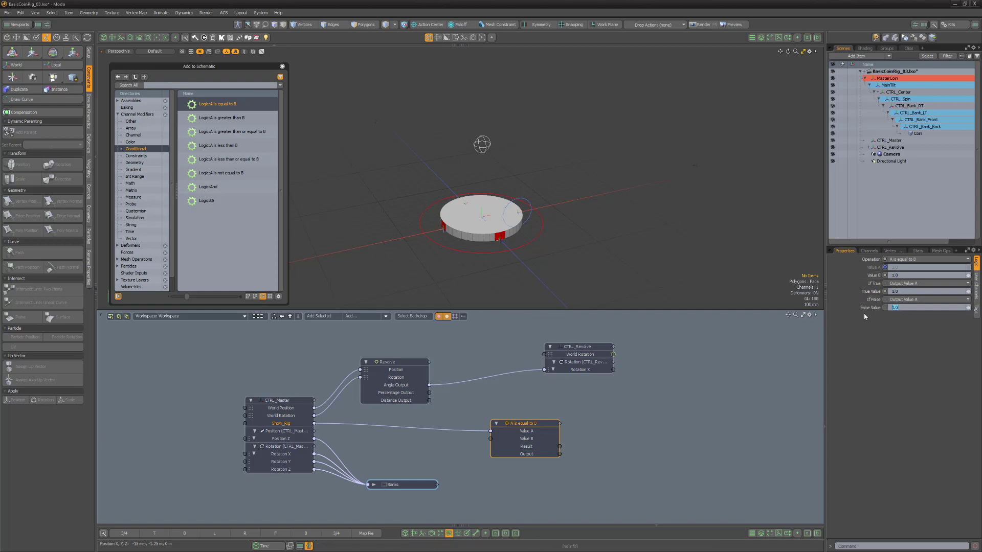
click(915, 284)
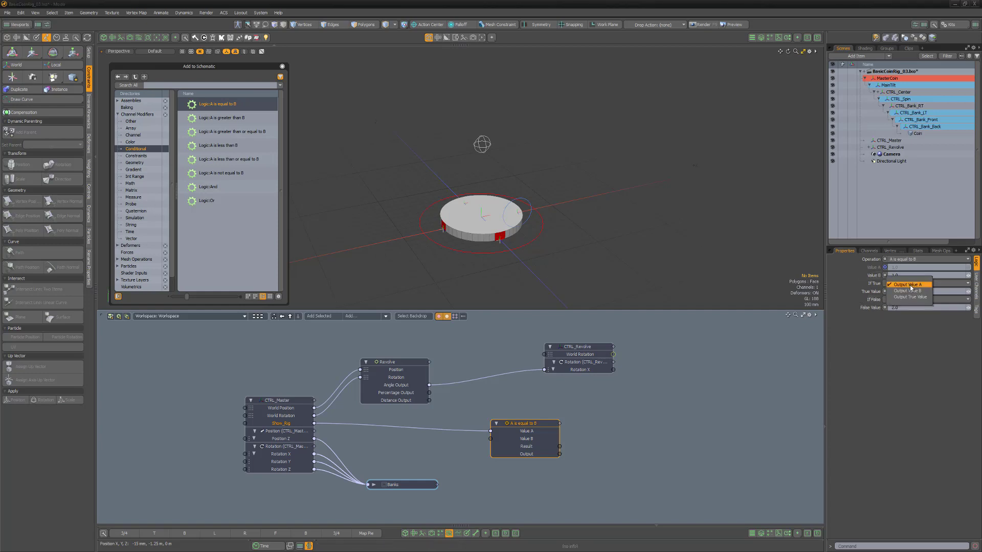
click(916, 301)
click(915, 299)
click(910, 306)
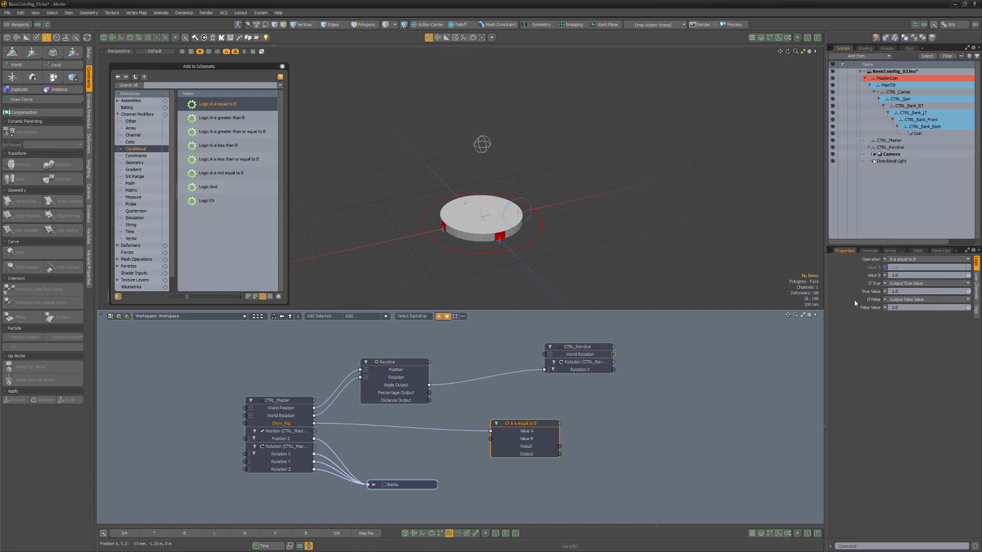
Add the Visible channels of MainTilt through CTRL_Bank_Back to the schematic and link the logic node's Output to a Visible input
click(889, 84)
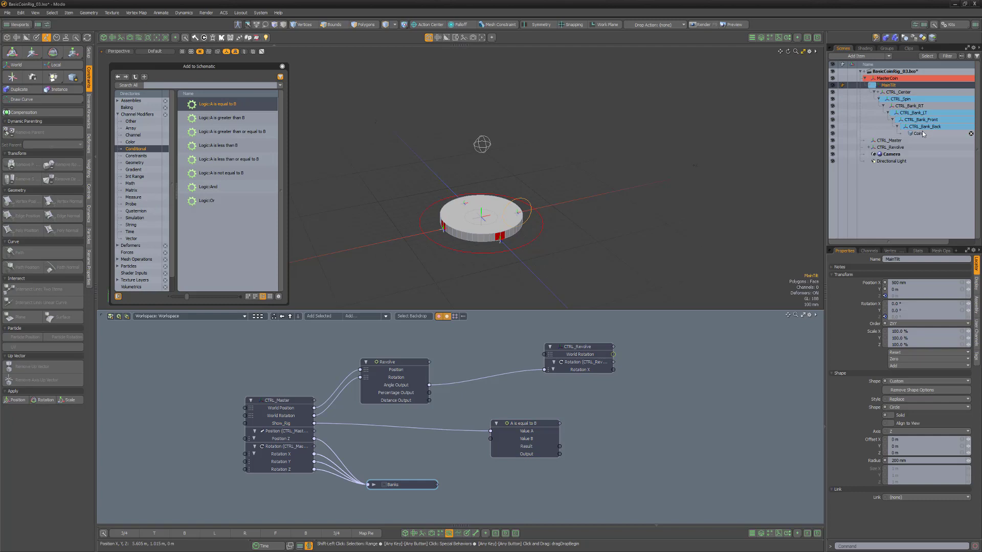
shift+click(923, 127)
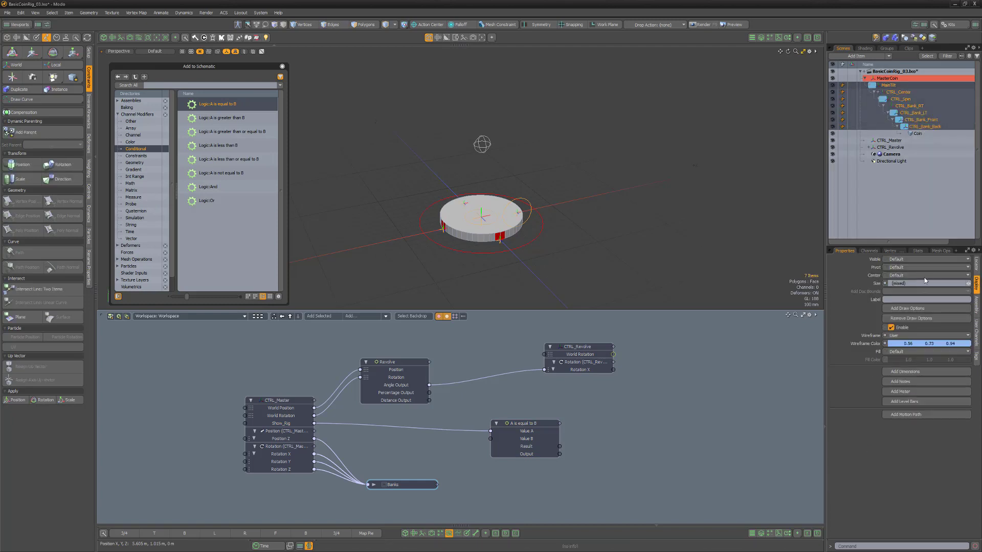
right_click(873, 259)
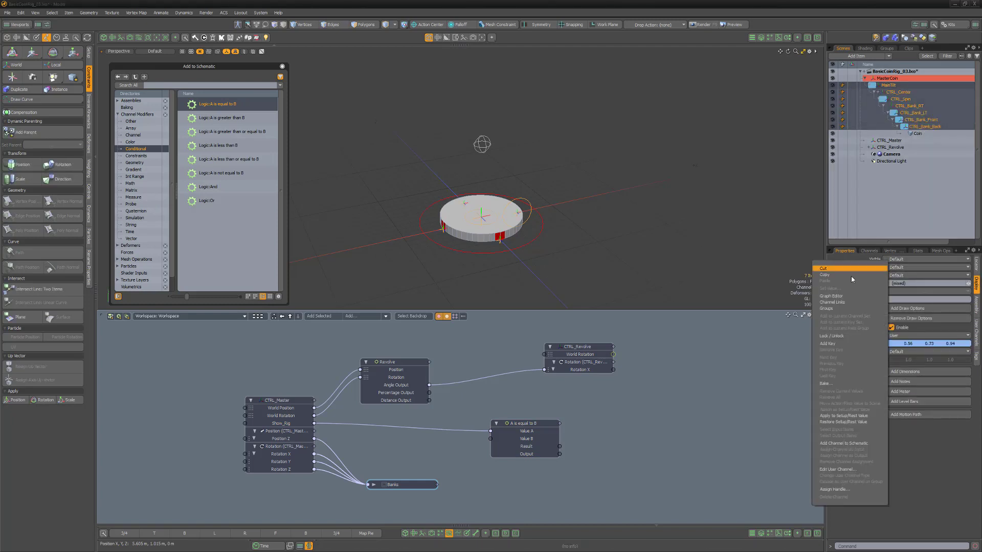
click(863, 444)
click(691, 427)
drag(381, 448, 738, 405)
drag(560, 454, 667, 416)
Expand Banks, spread out its expanded control nodes, including CTRL_Bank_Back, CTRL_Bank_Front and CTRL_Spin, and link the logic Output to their Visible inputs
click(373, 484)
alt+drag(635, 481, 629, 409)
ctrl+alt+drag(629, 409, 674, 379)
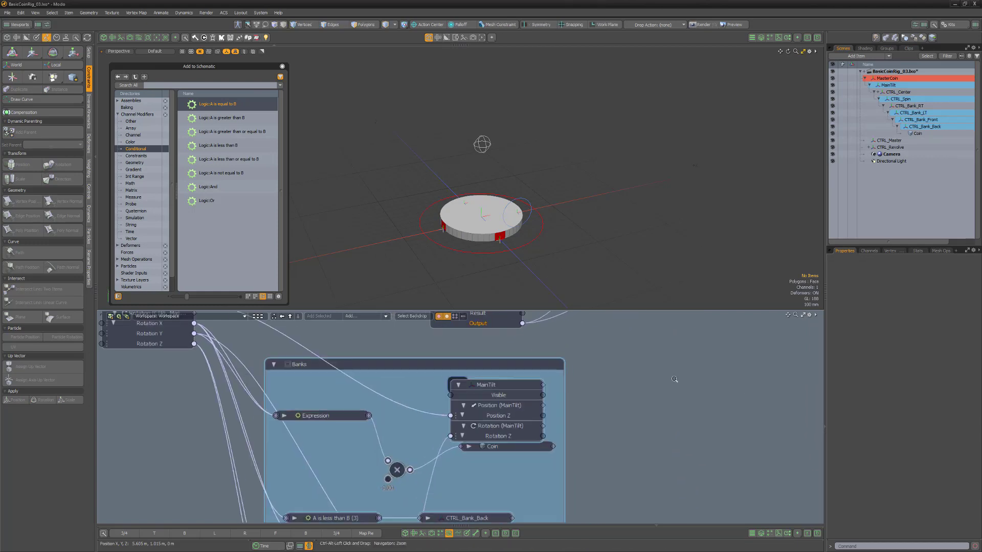
middle_drag(675, 379, 702, 410)
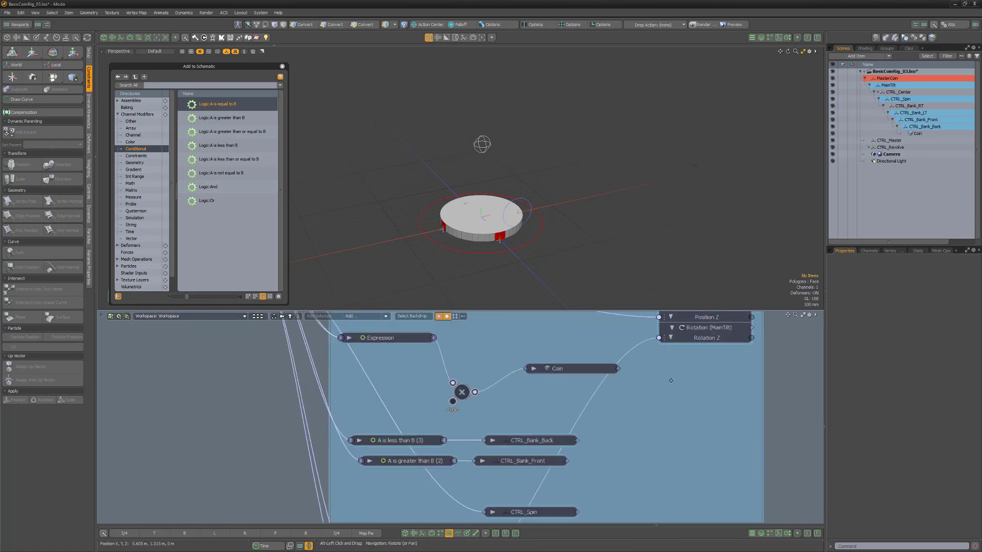
middle_drag(491, 517, 460, 503)
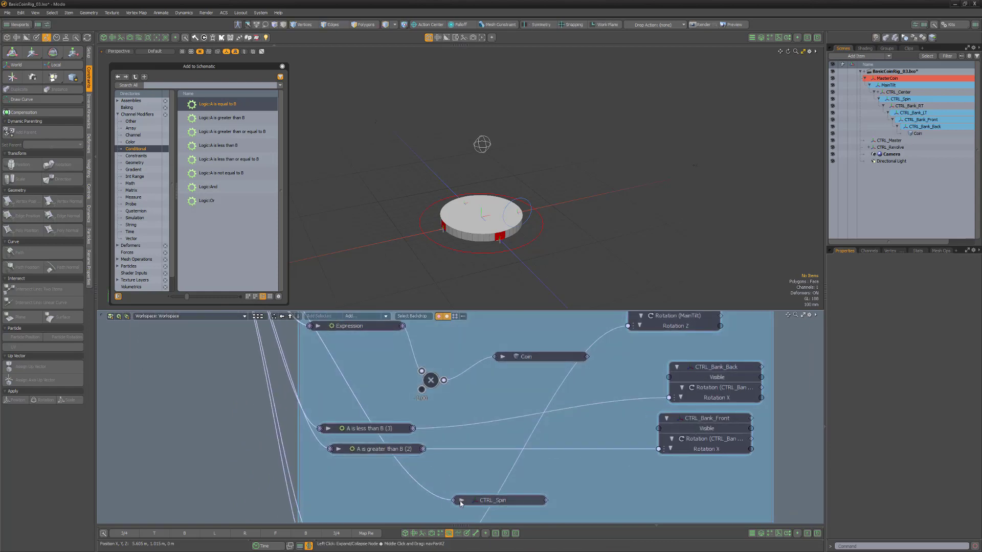
click(460, 504)
drag(481, 501, 673, 467)
middle_drag(562, 481, 562, 392)
click(458, 452)
drag(481, 451, 672, 430)
scroll(460, 419, down, 3)
drag(424, 335, 477, 486)
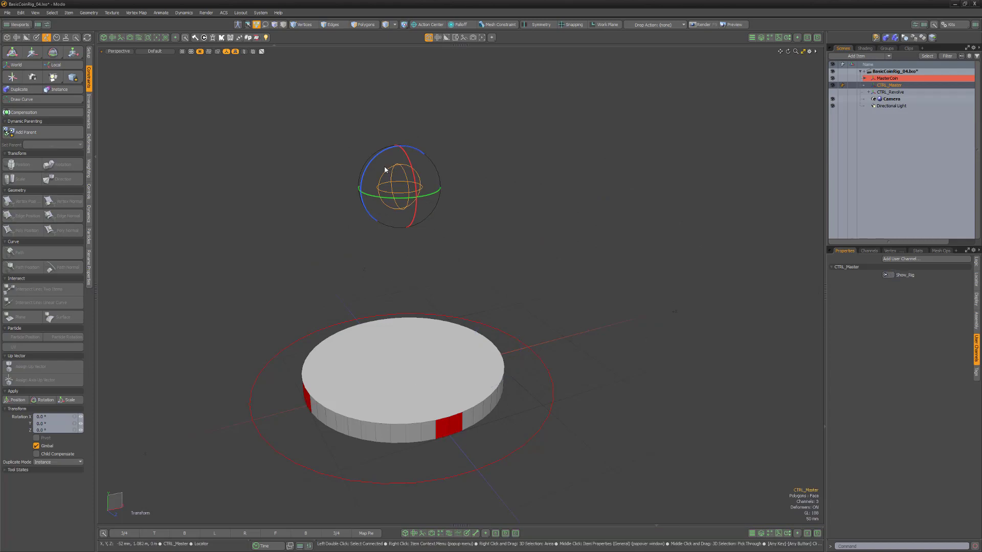
Rotate CTRL_Master about Z to tilt the coin with Show_Rig turned off
drag(377, 157, 414, 161)
key(w)
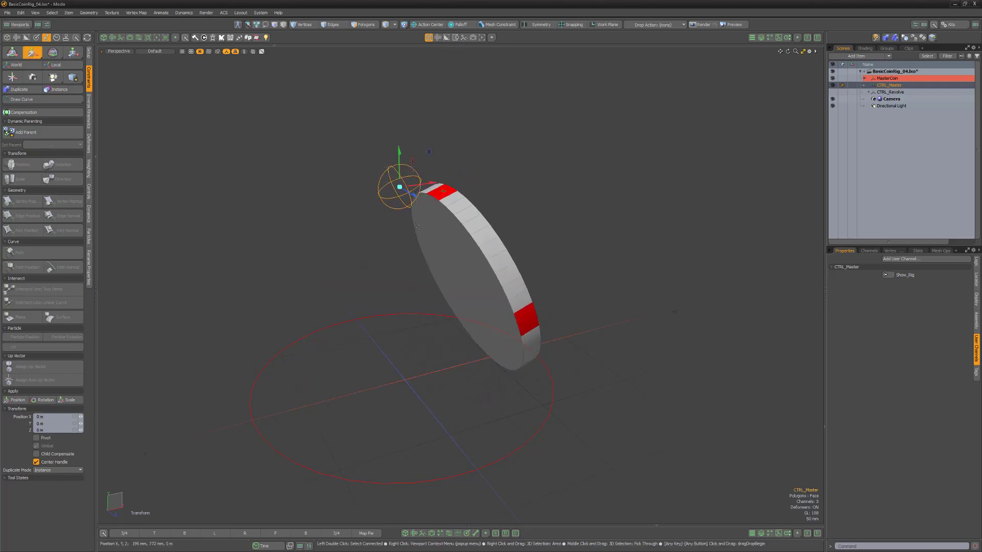